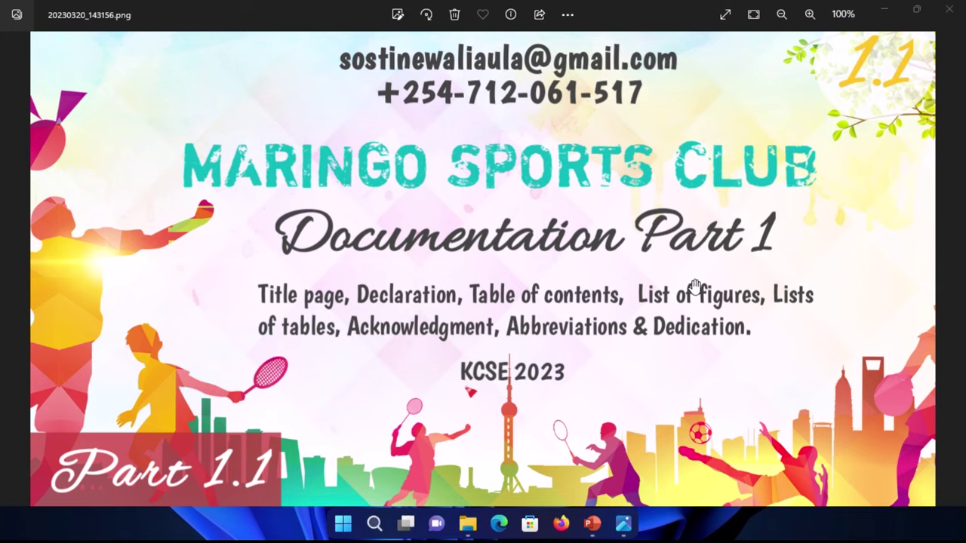
Step: Minimize the Photos viewer showing the Maringo Sports Club title image
left_click(886, 15)
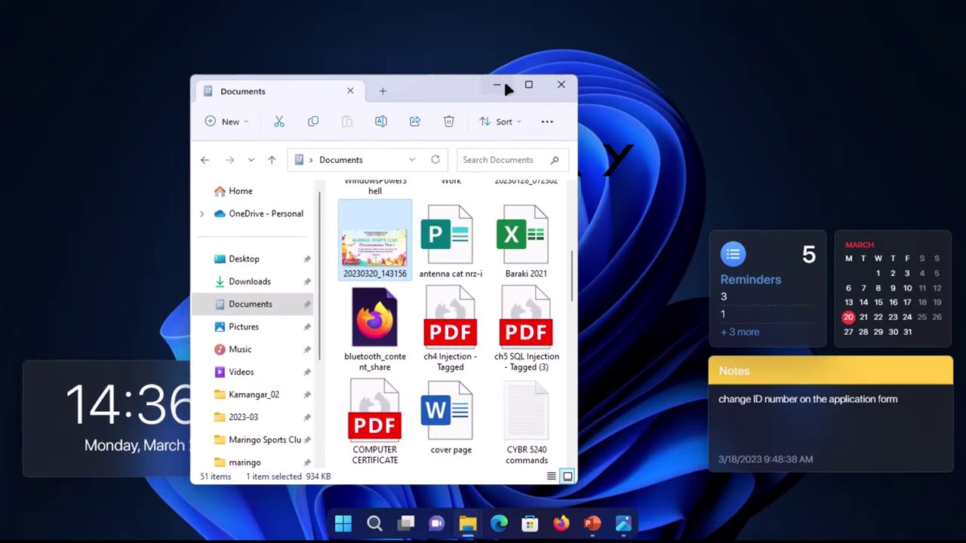
Step: Go into the Documentation folder inside Maringo Sports Club System in File Explorer
left_click(501, 83)
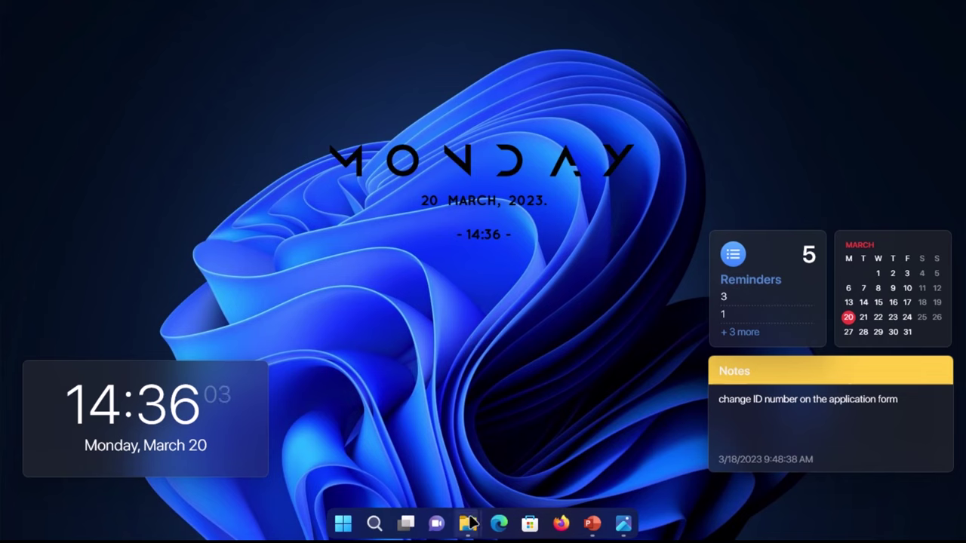
mouse_move(468, 521)
left_click(426, 438)
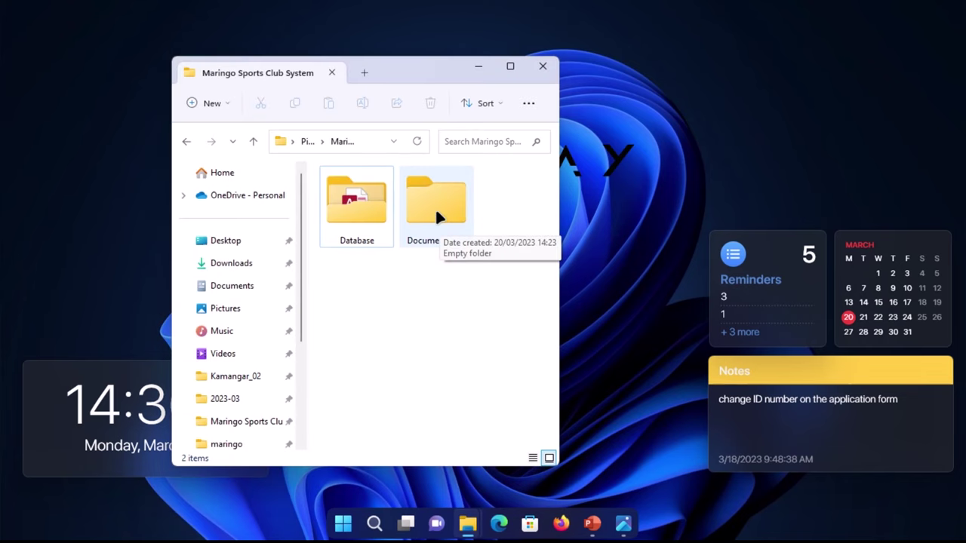
left_click(355, 216)
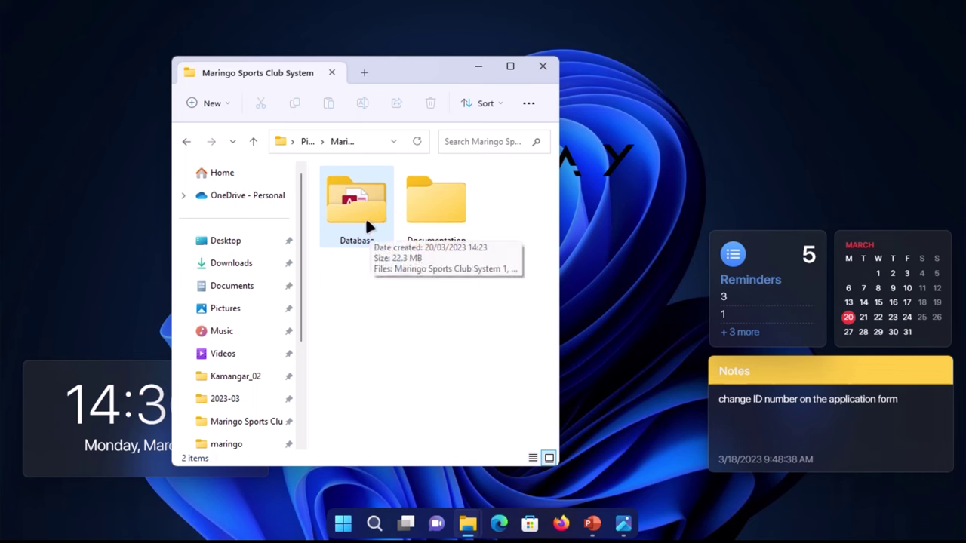
double_click(433, 210)
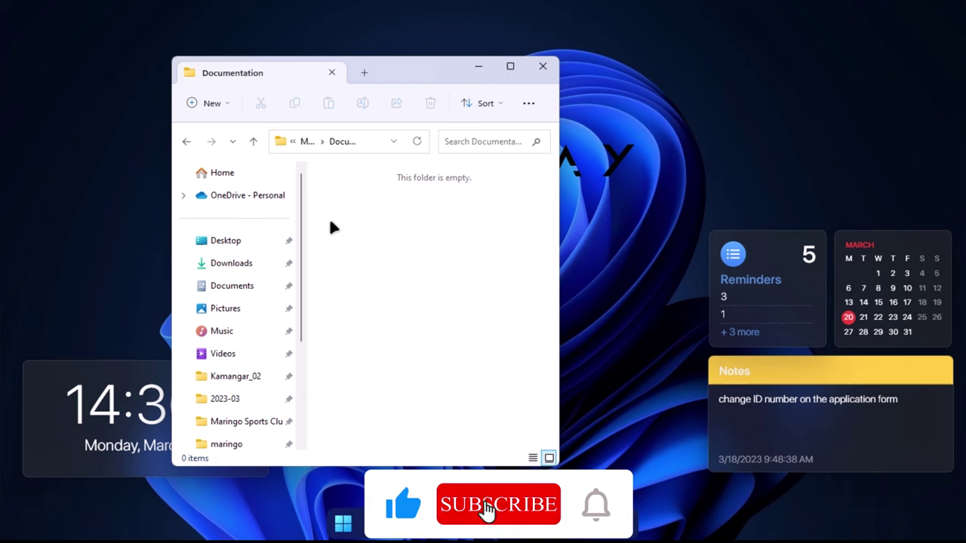
Step: Create a new Word document named 'Maringo Sports Club Documentation' and open it
left_click(224, 101)
left_click(253, 225)
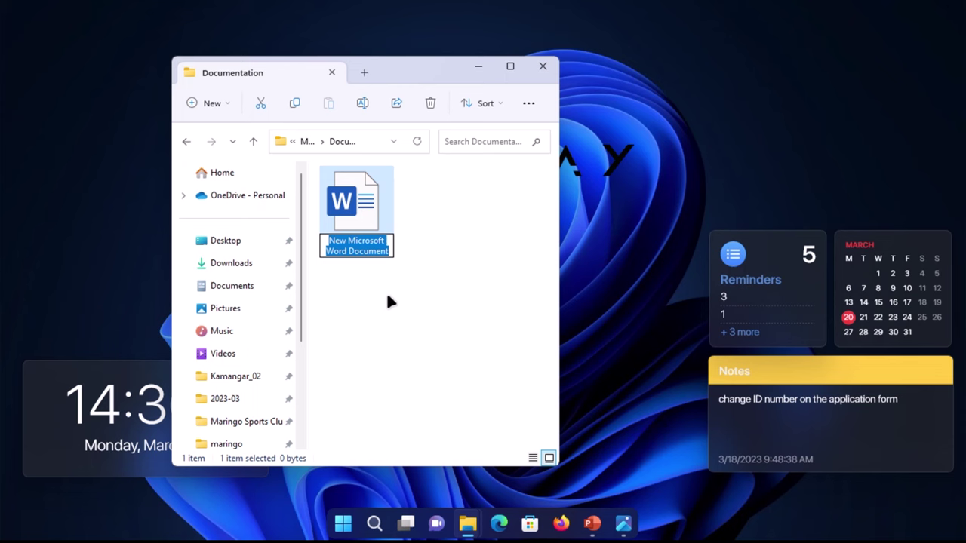
type("Ma")
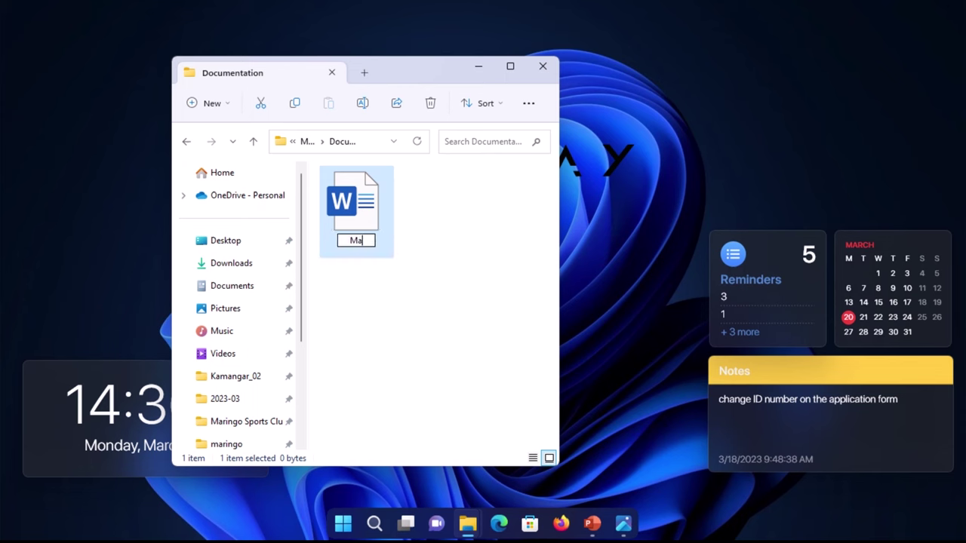
type("ringo")
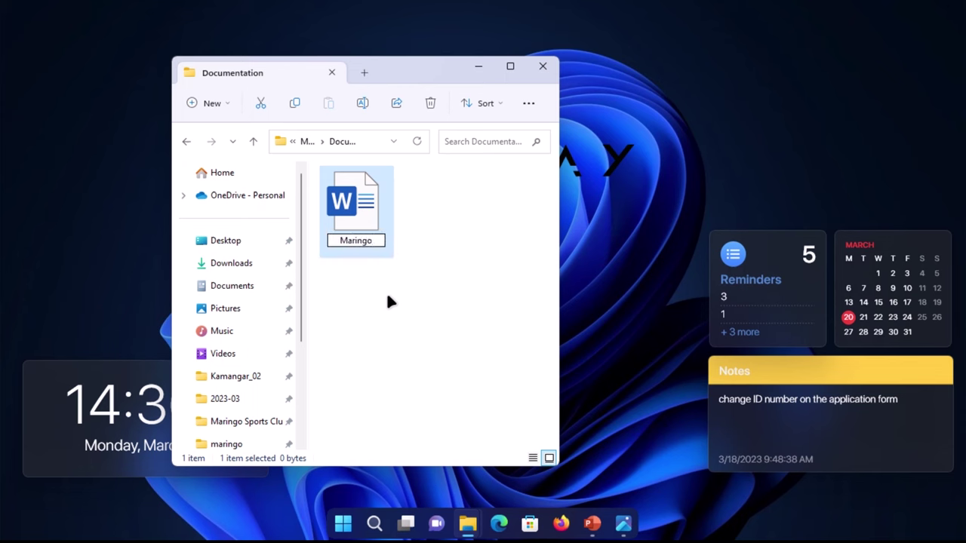
type(" Sports")
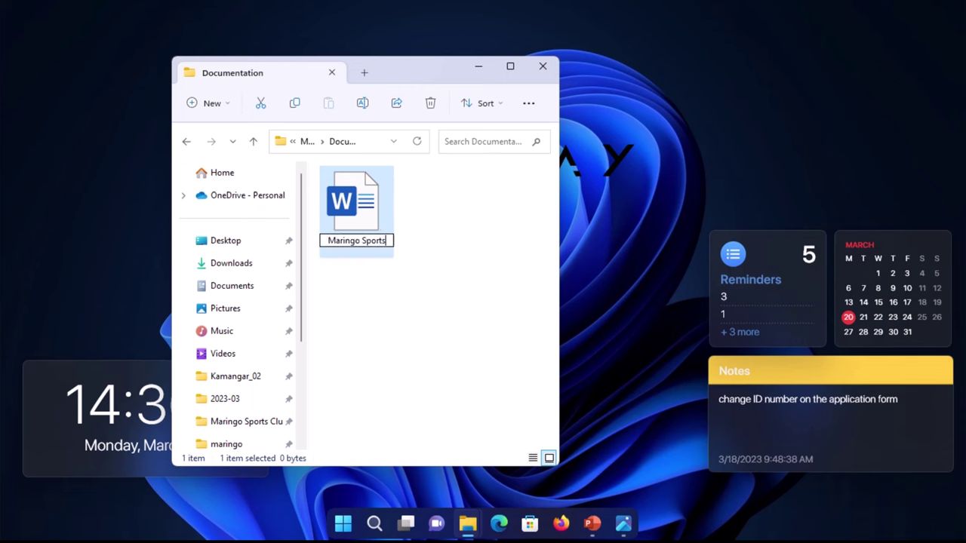
type(" Clun")
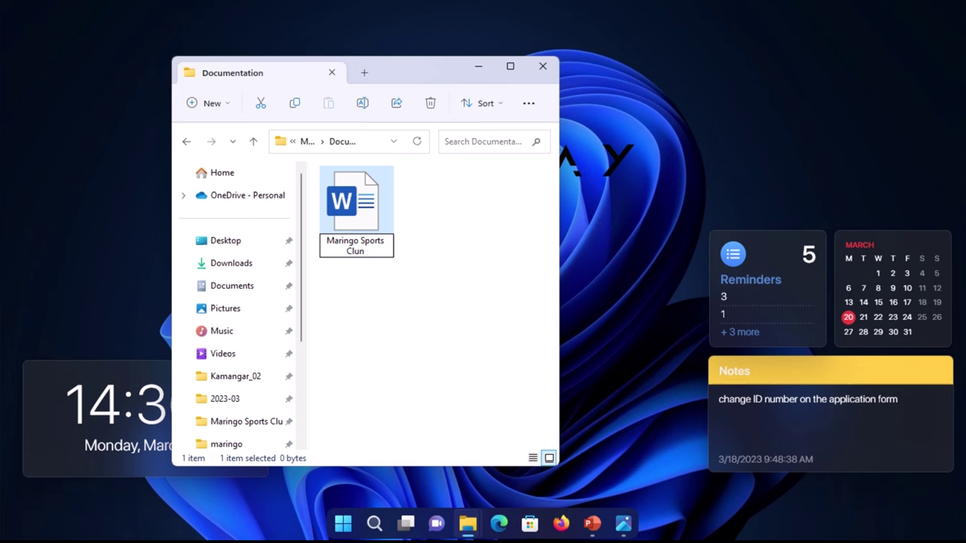
key("BackSpace")
type("b Documentation")
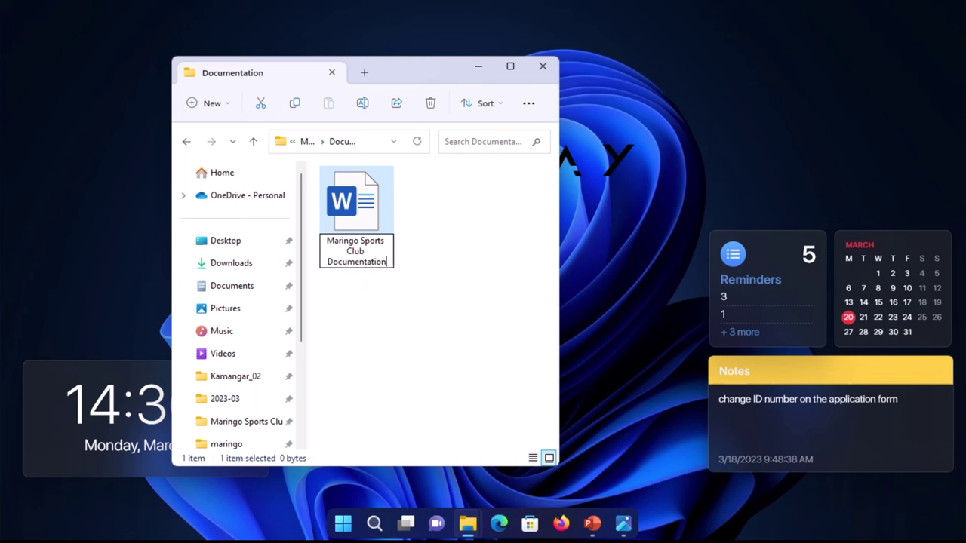
key("Return")
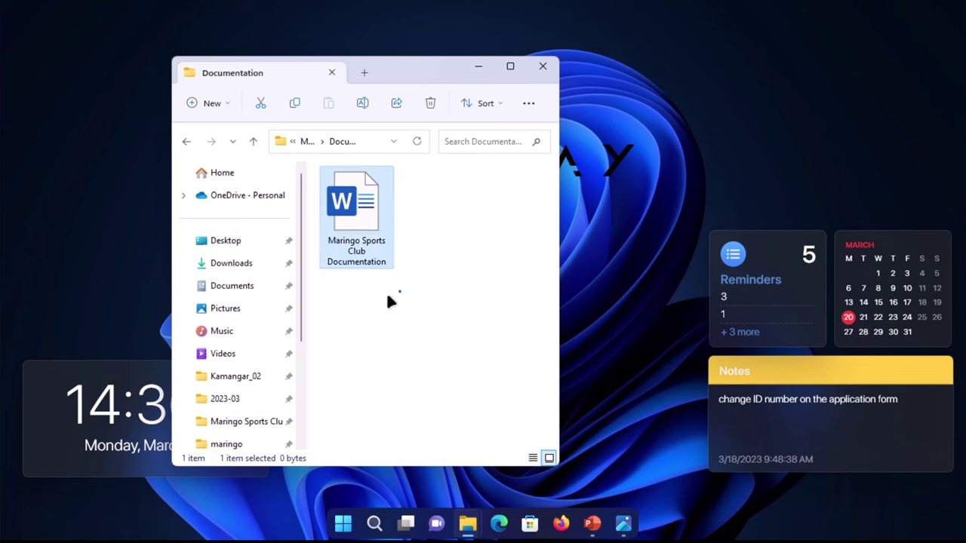
key("Return")
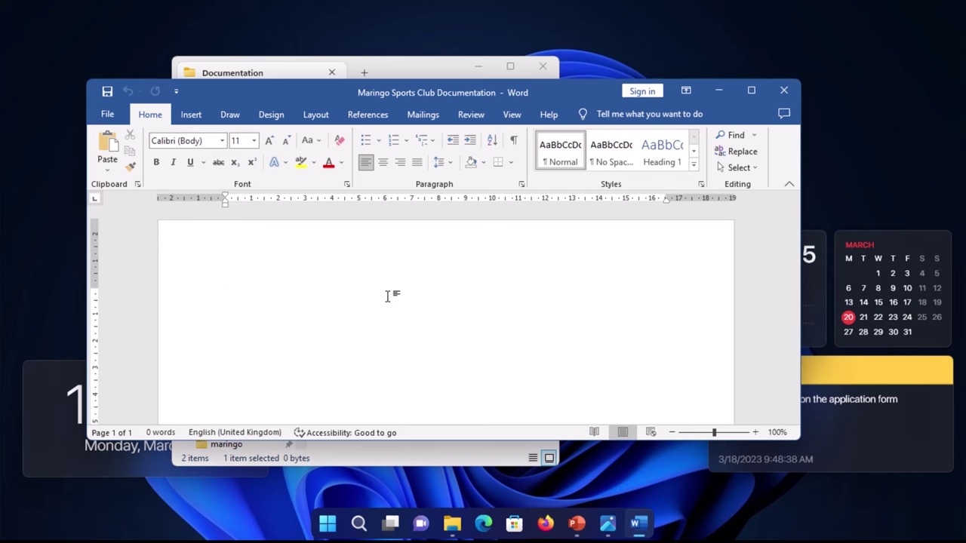
Step: Review the eight front-matter sections in the Key Items notes, then return to Word
mouse_move(479, 5)
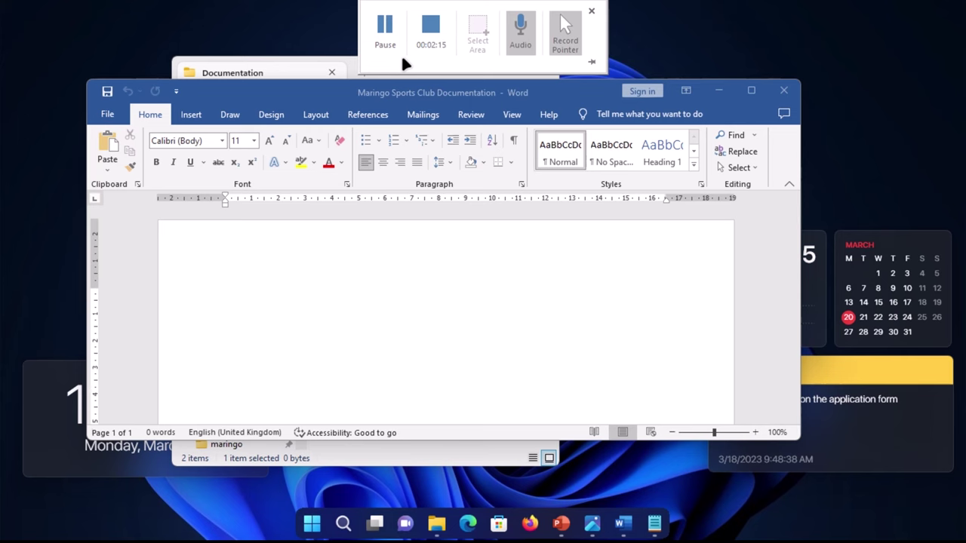
left_click(654, 523)
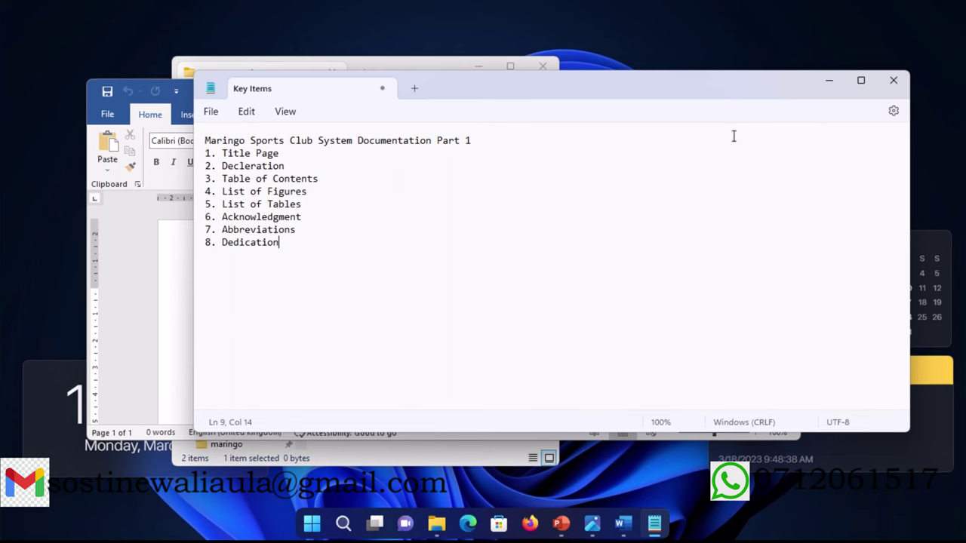
left_click(828, 83)
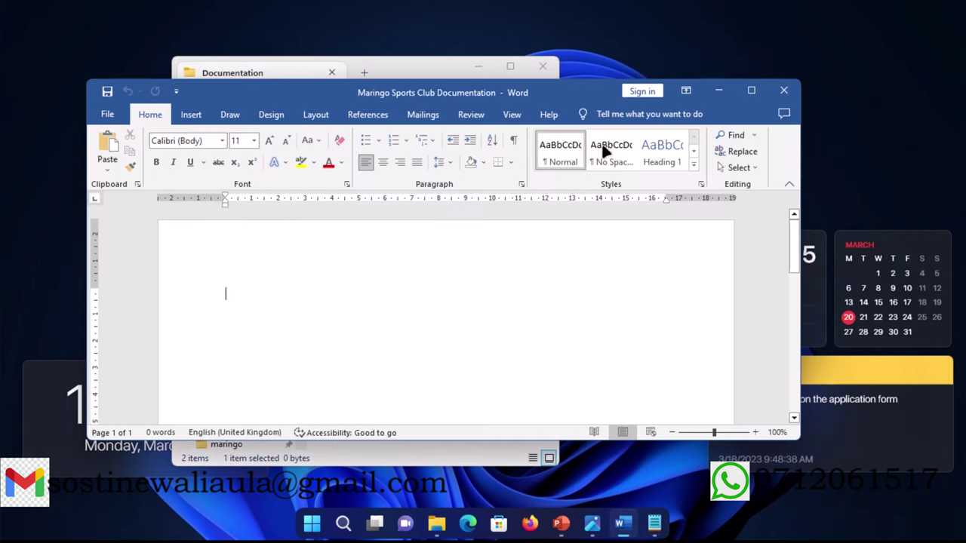
Step: Maximize Word and type the title MARINGO CLUB SYSTEM, PREPARED BY:, and the preparer's name
left_click(753, 92)
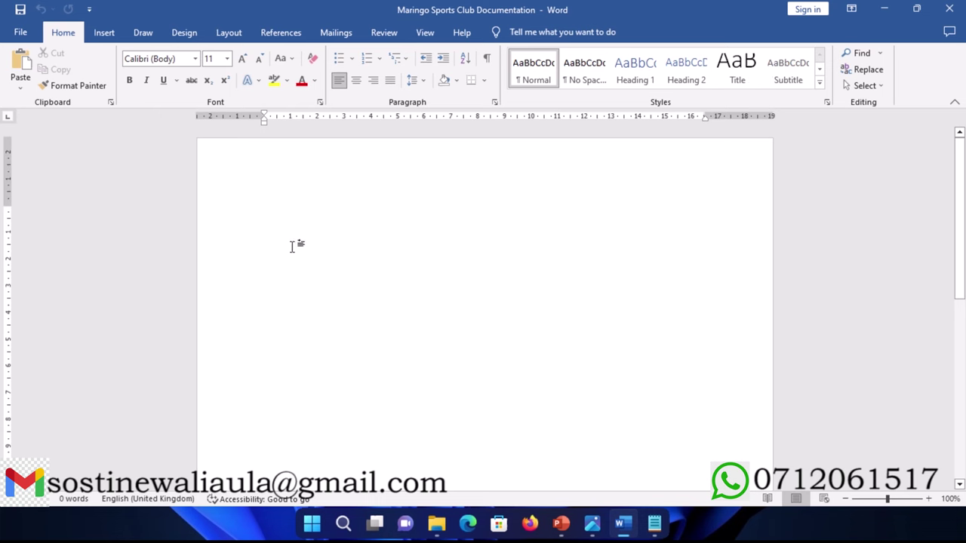
type("MARINGO")
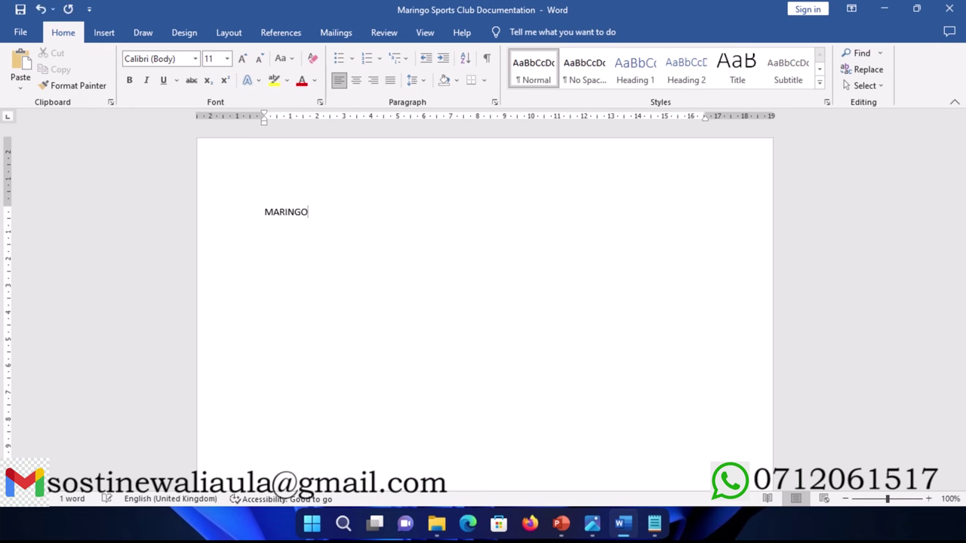
type(" CLUB SYSTEM")
key("Return")
type("PR")
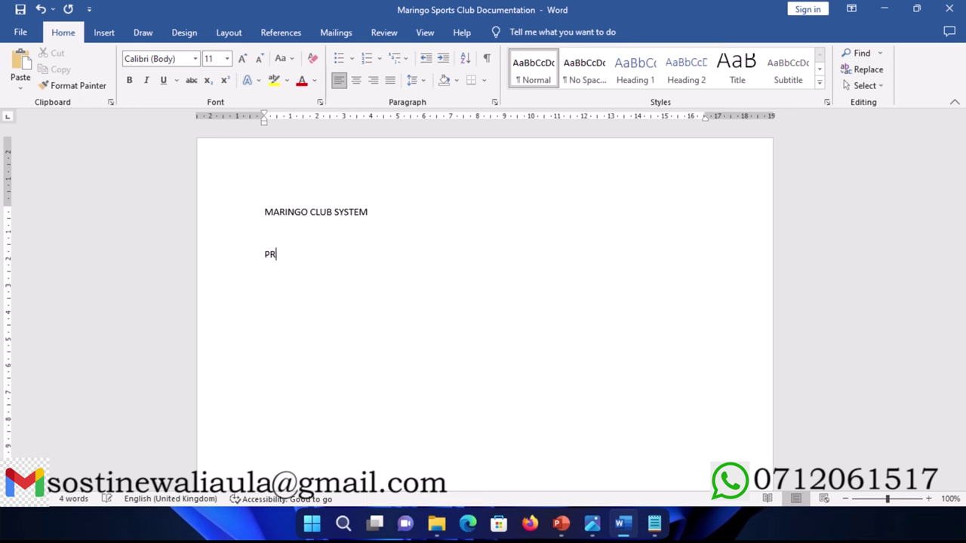
type("EPARED BY")
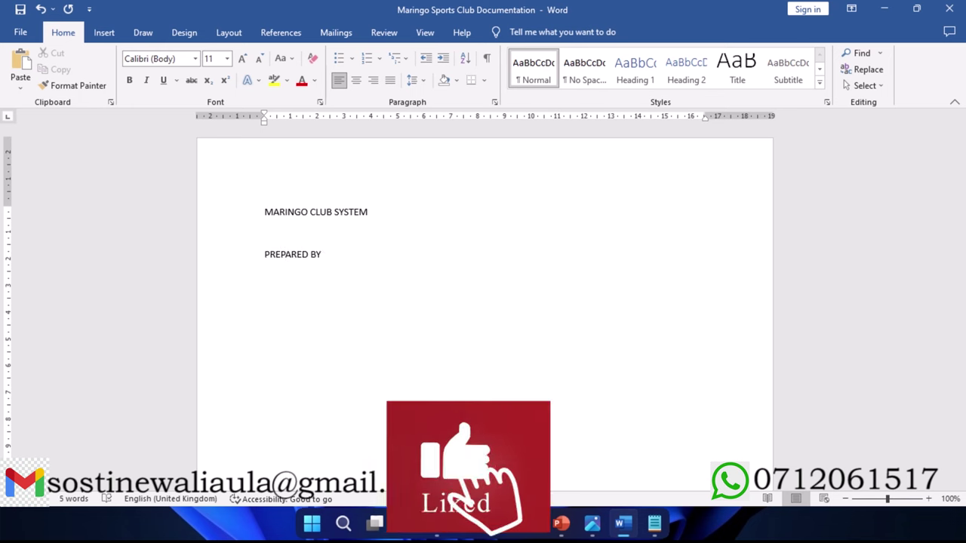
type(":")
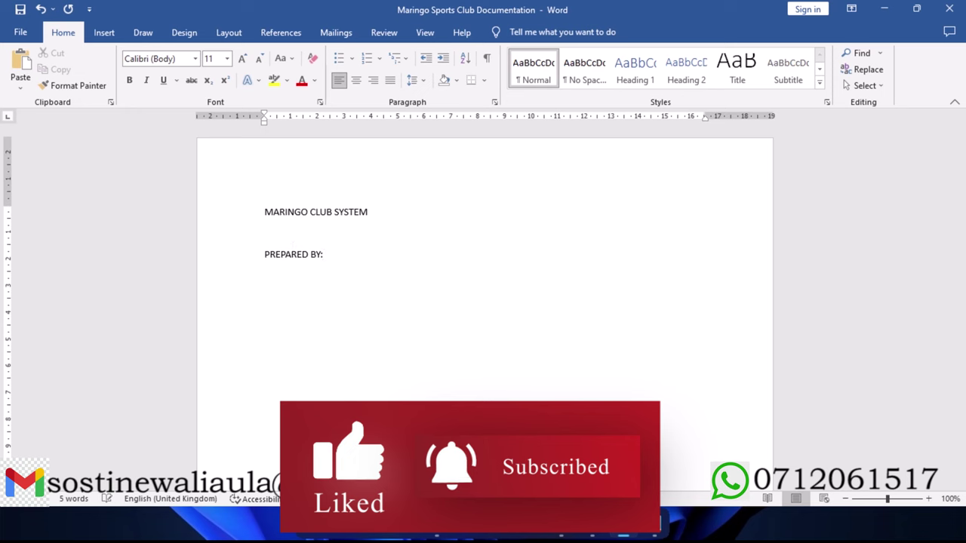
key("Return")
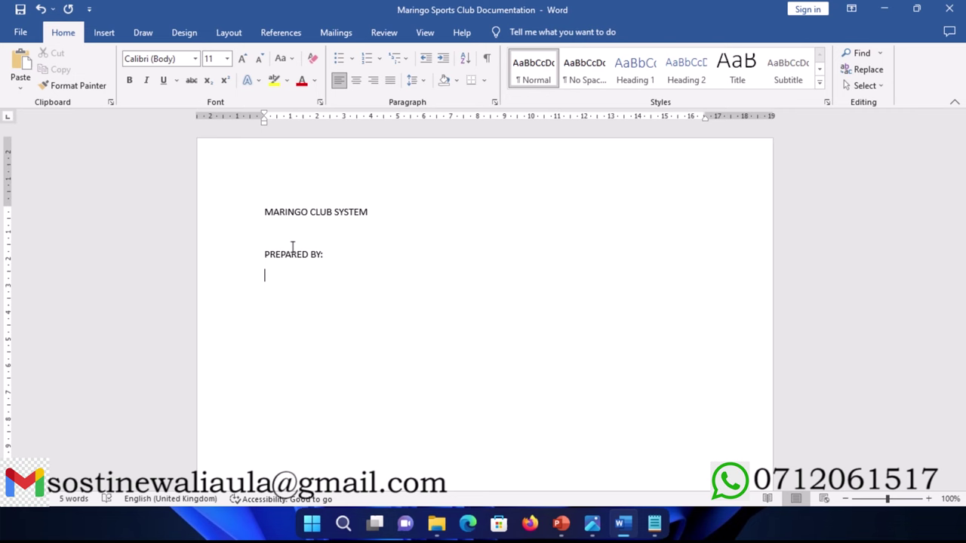
type("John Doe")
key("Return")
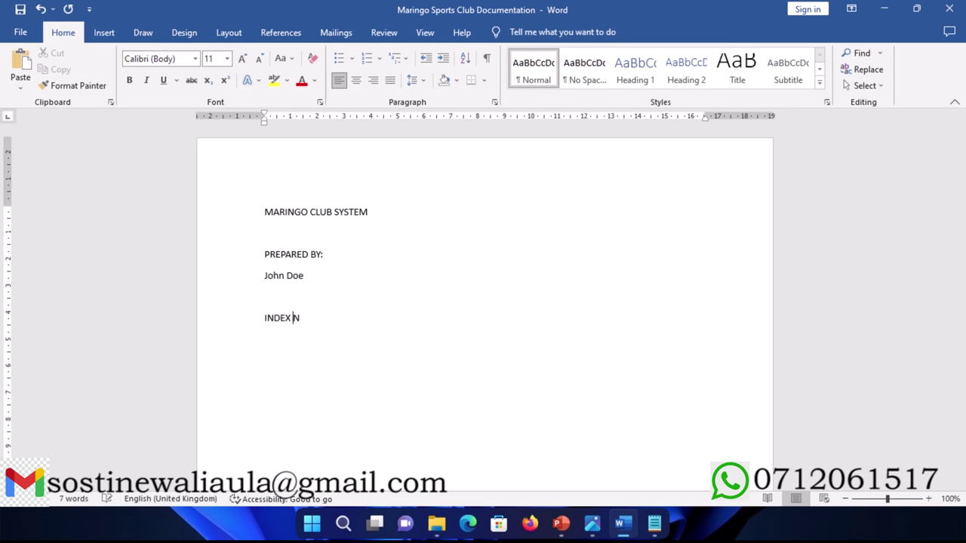
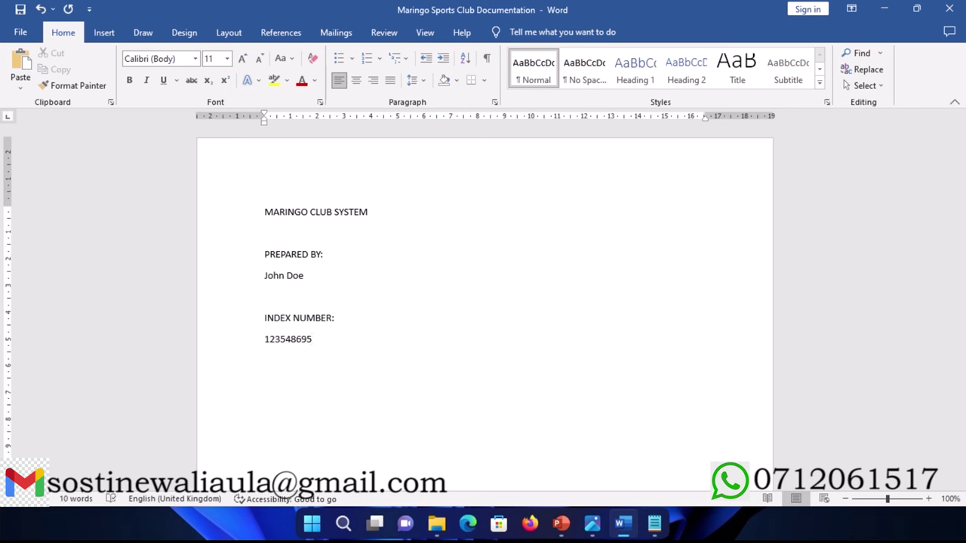
Step: Add INDEX NUMBER: with the student's index number, and SCHOOL: Kenda High School
key("Return")
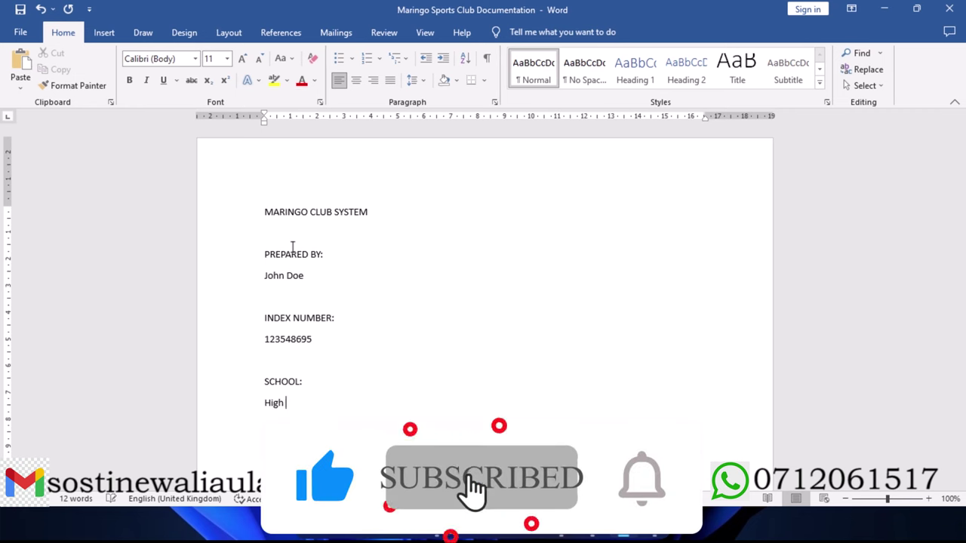
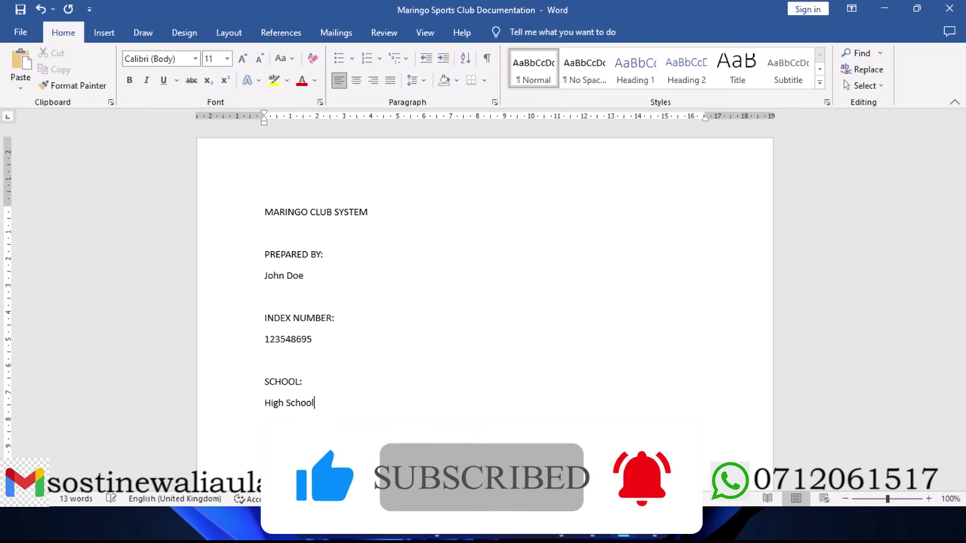
left_click(265, 402)
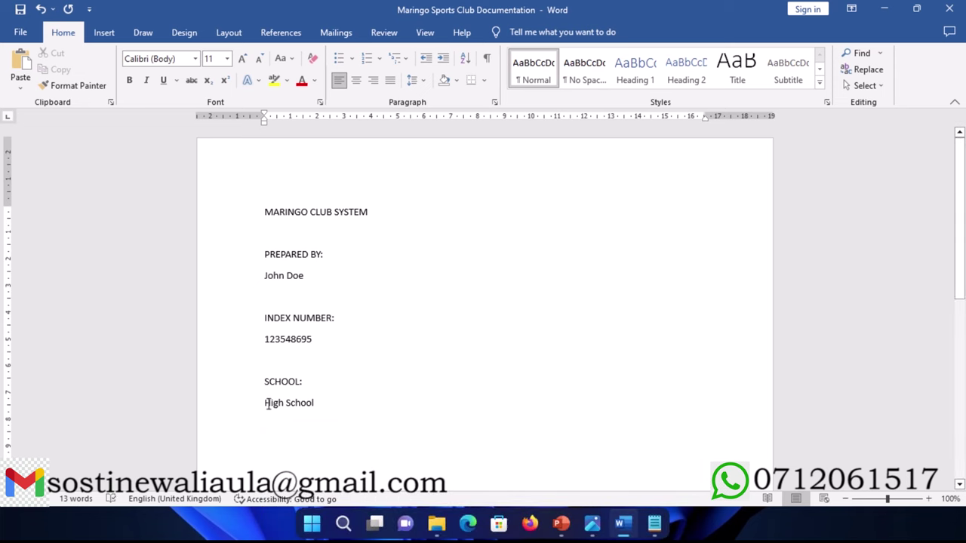
type("Kenda")
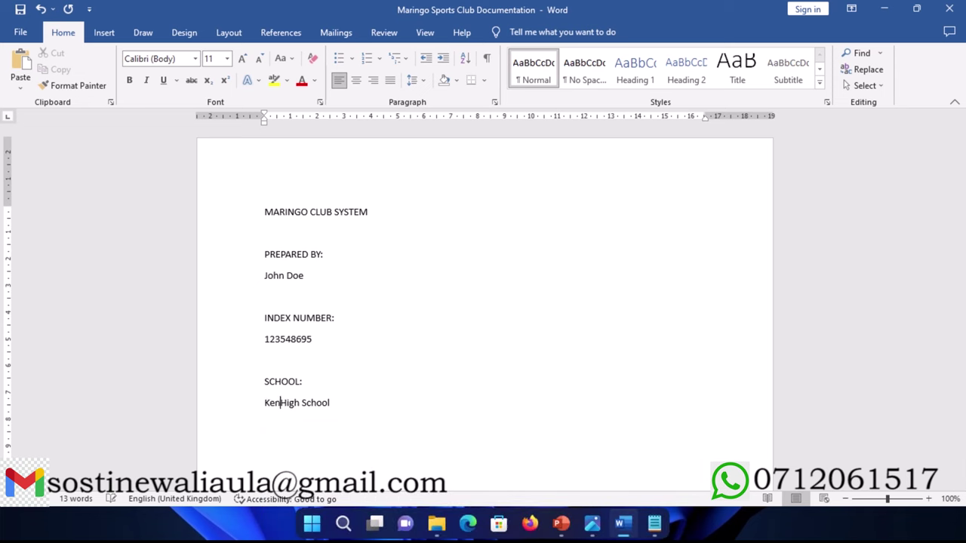
scroll(340, 347, "down", 2)
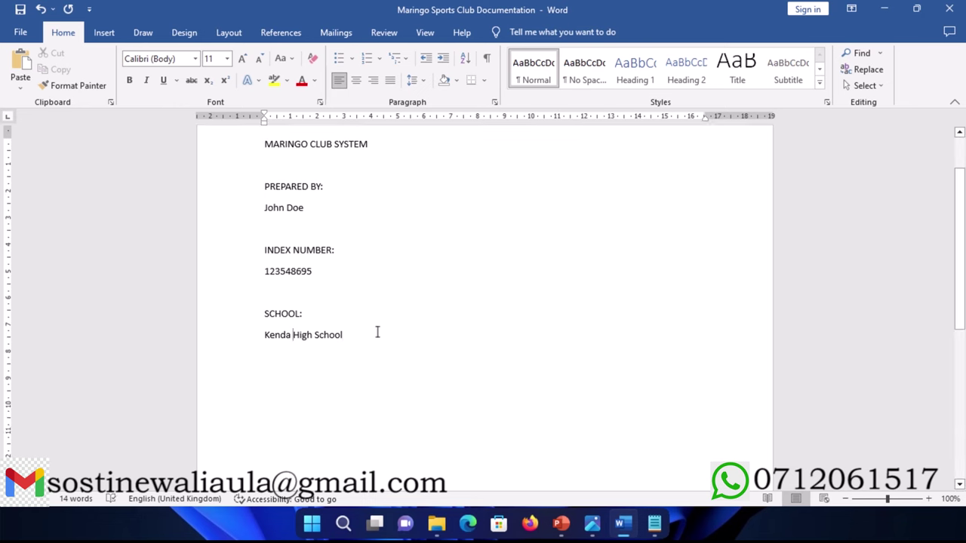
left_click(377, 332)
Step: Add 'SUBMITTED TO:' with 'The Kenya National Examination Council (K.N.E.C)', then a 'DATE:' label
key("Return")
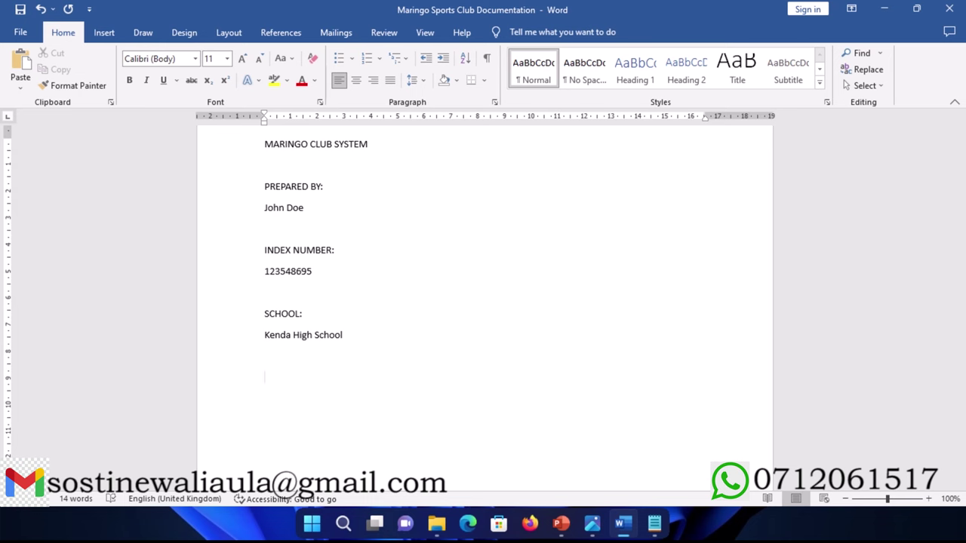
type("SUBMITTED TO:")
key("Return")
type("The")
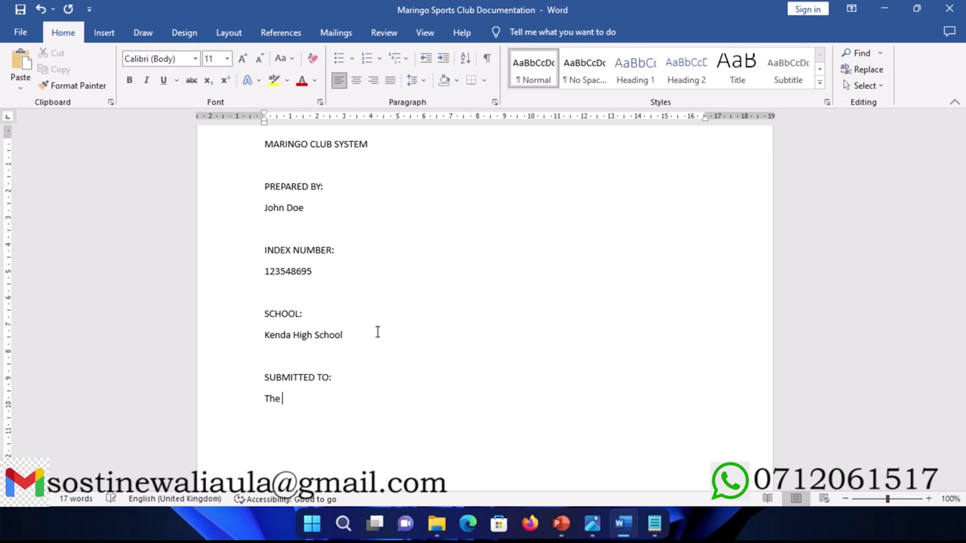
type(" Kenya National ")
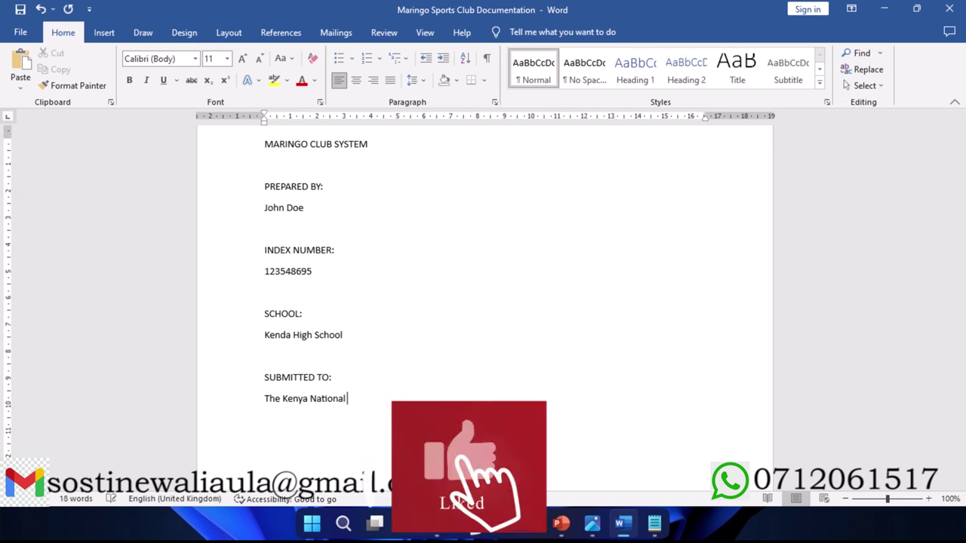
type("Examina")
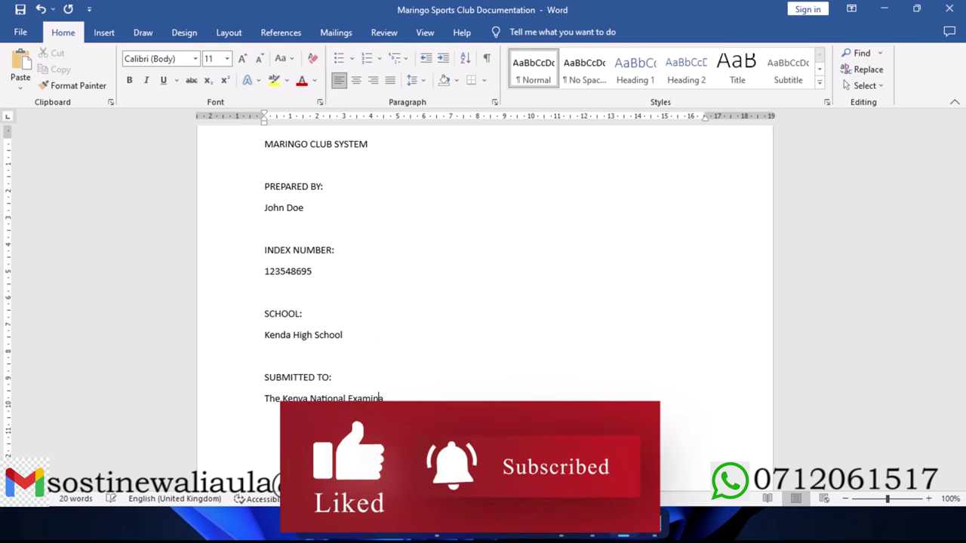
type("tion ")
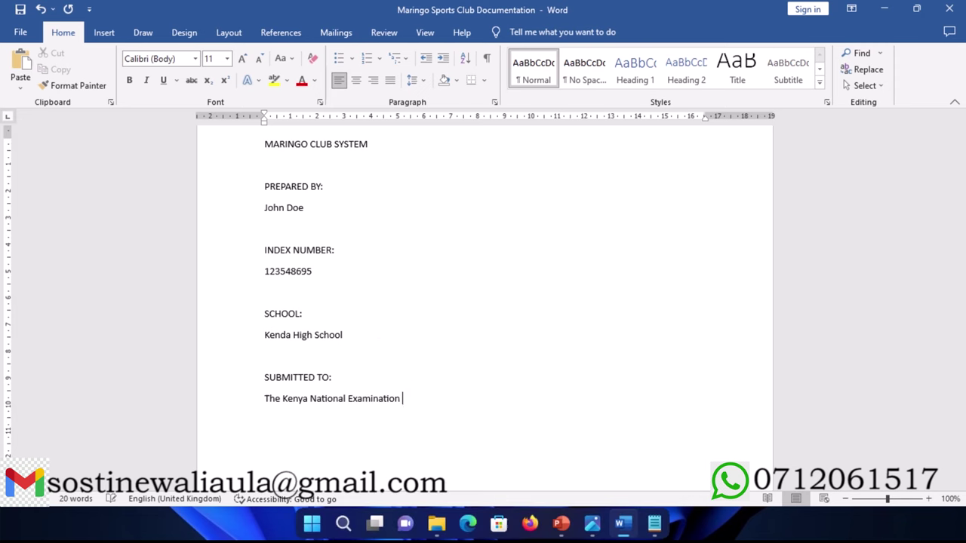
type("Council (K.N.E.C)")
key("Return")
type("DATE:")
key("Return")
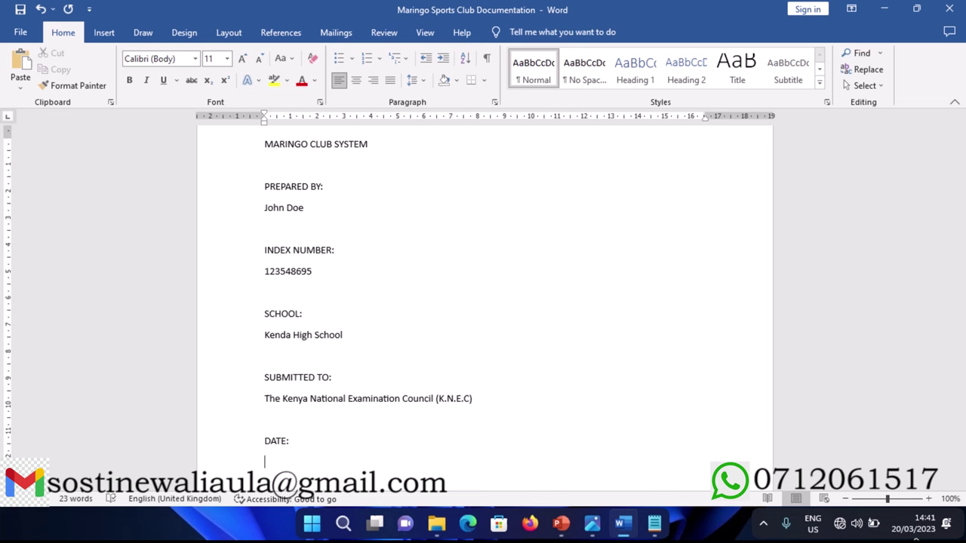
Step: Enter the date 20/03/2023 under DATE:
type("2")
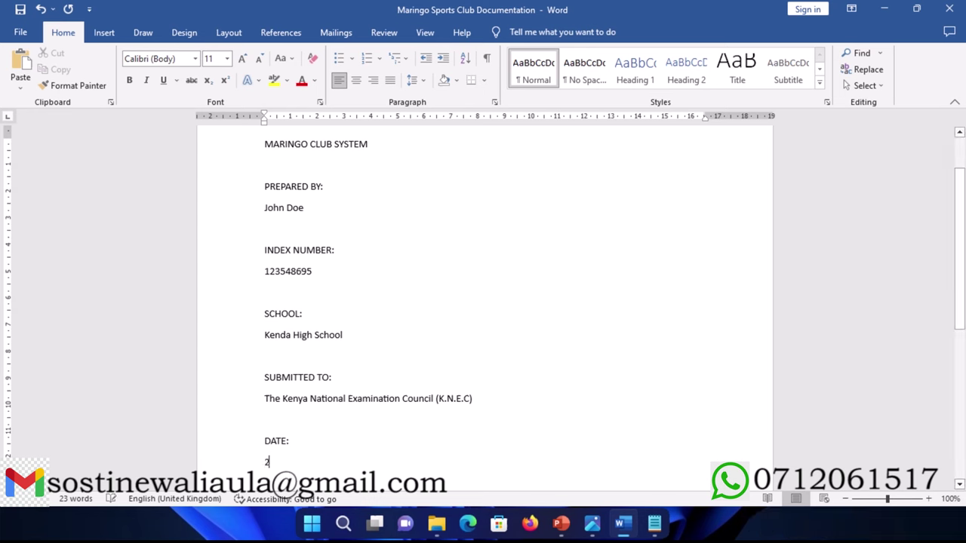
type("0/0")
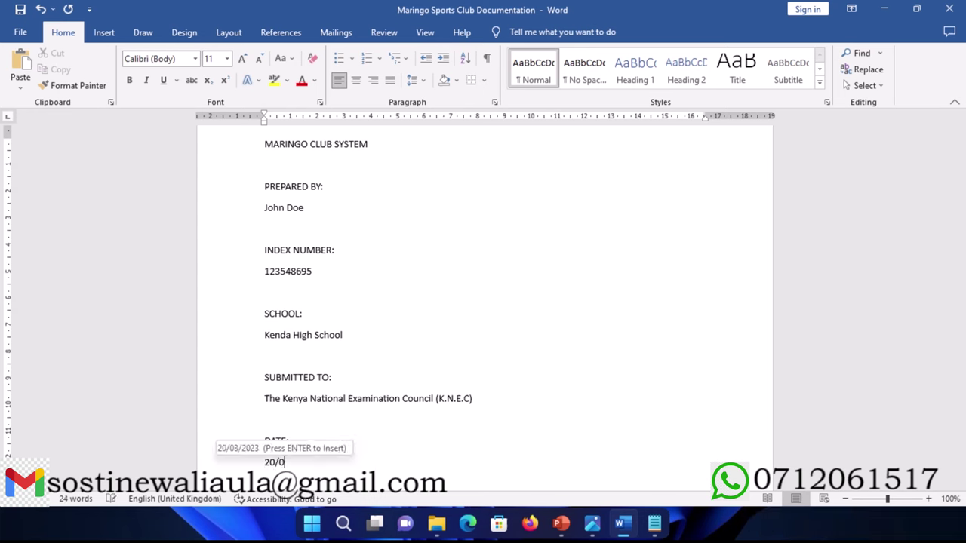
type("3/2023")
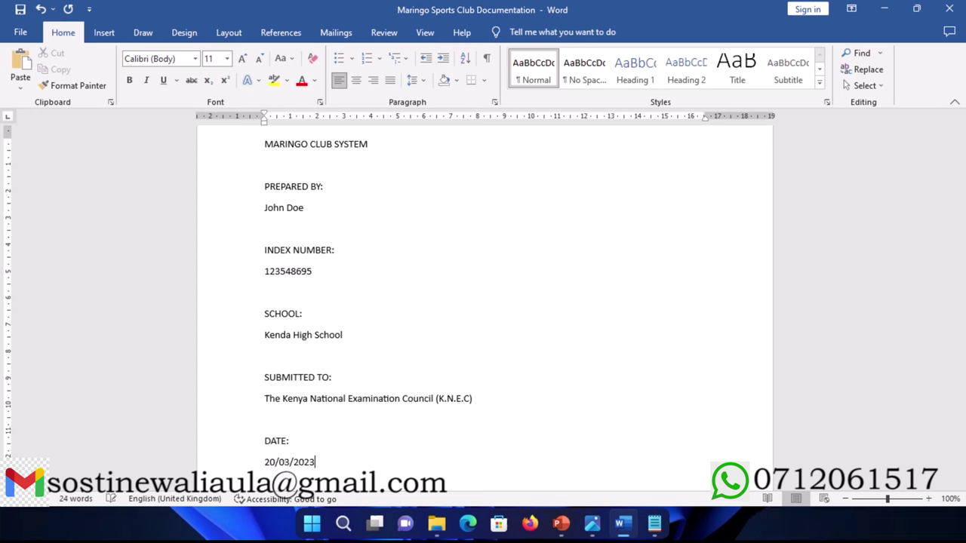
scroll(367, 387, "down", 2)
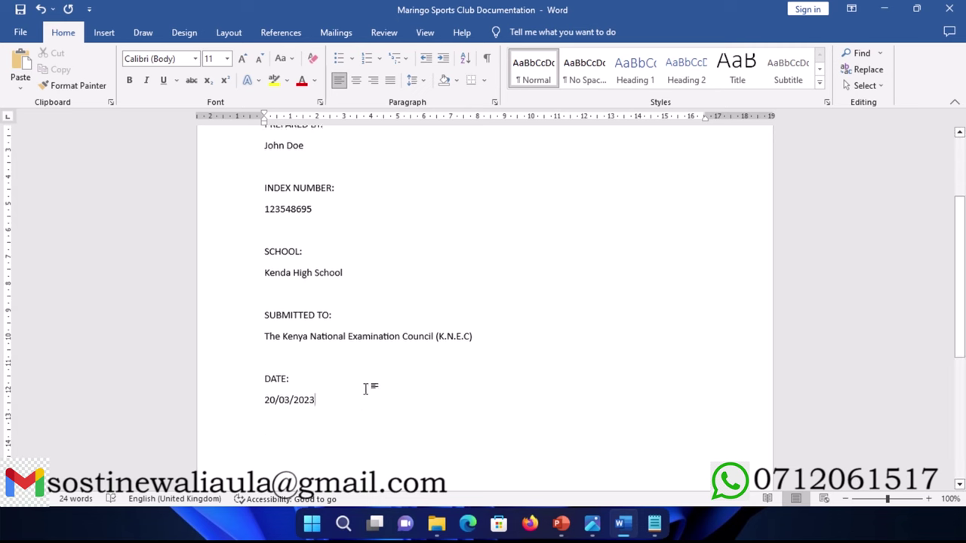
key("Return")
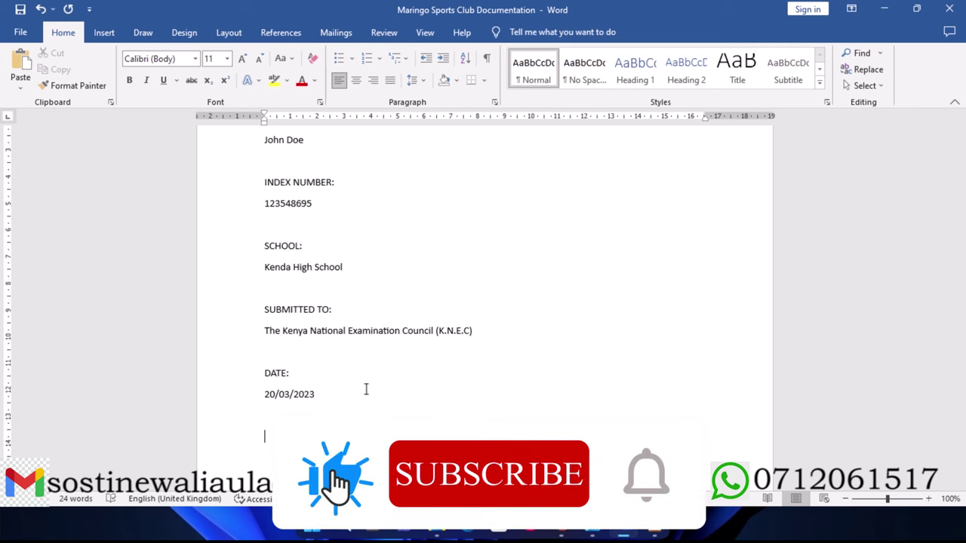
Step: Type the fulfilment statement ending 'Kenya Certificate of Secondary Education (K.C.S.E)'
type("In")
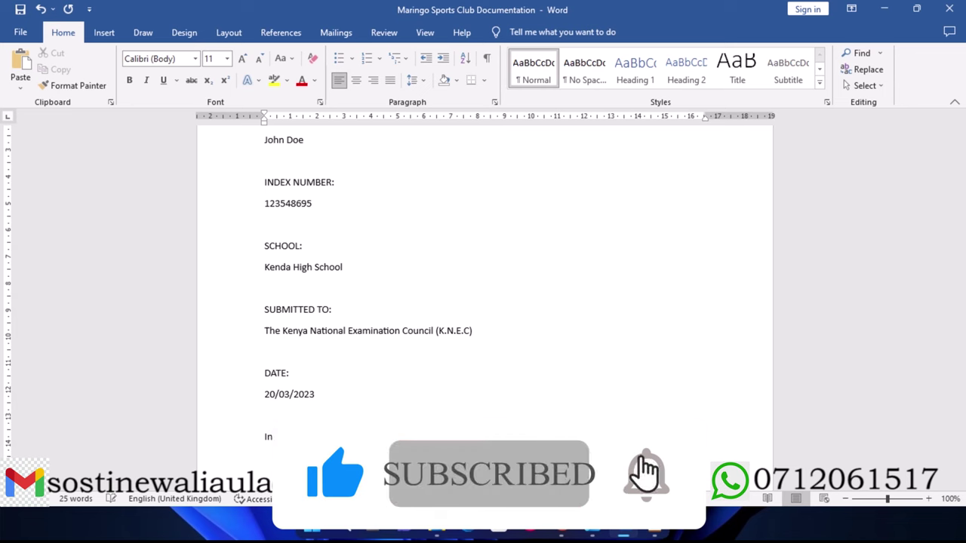
type(" this")
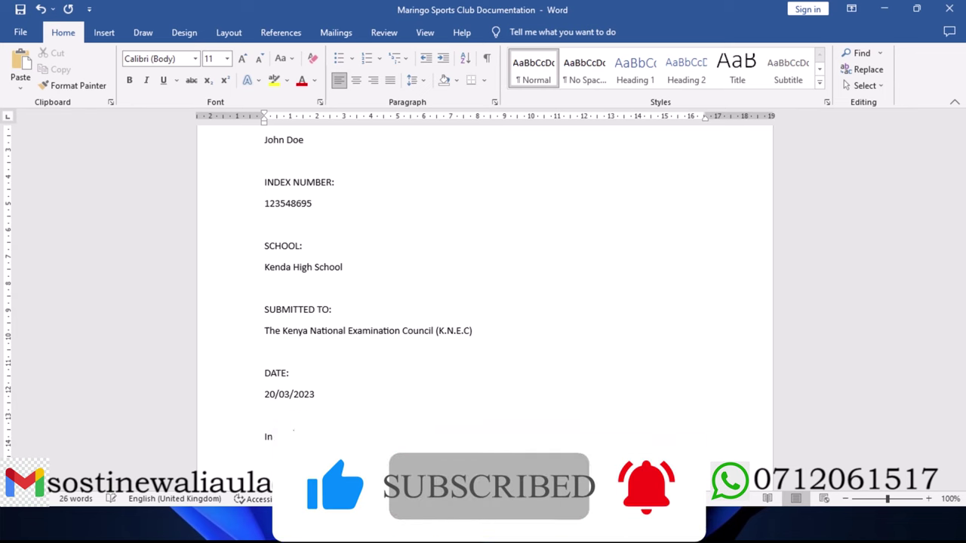
type("ent o")
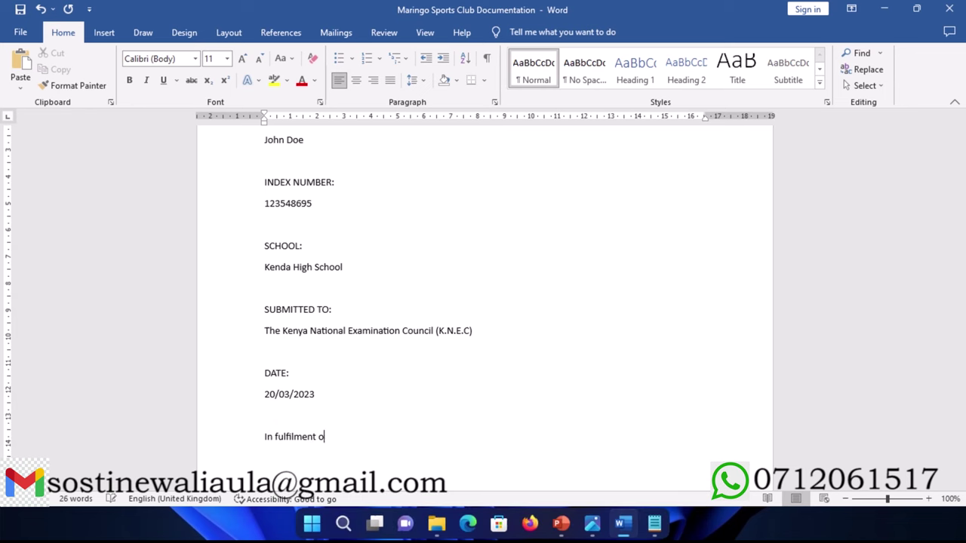
type("f the rRequirement fo")
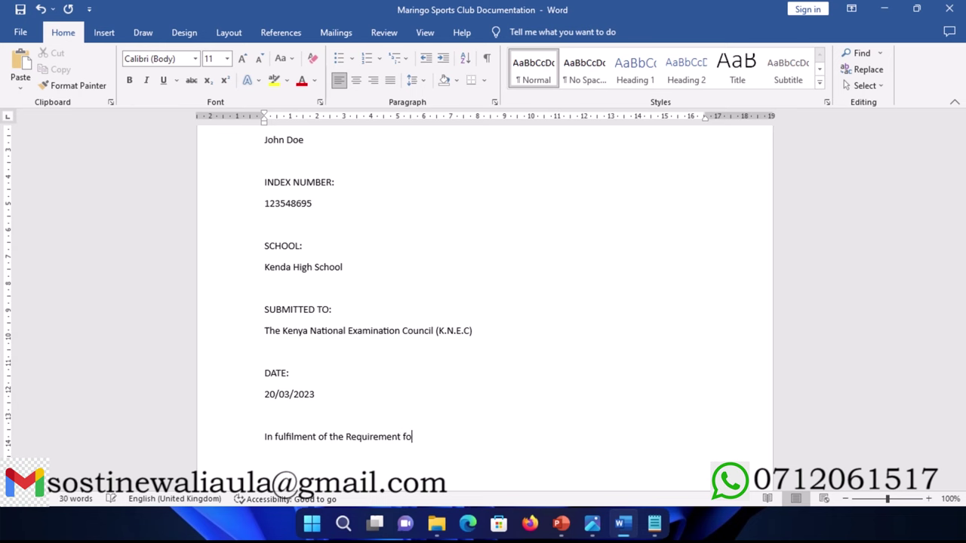
type("r the award of the Kenya S")
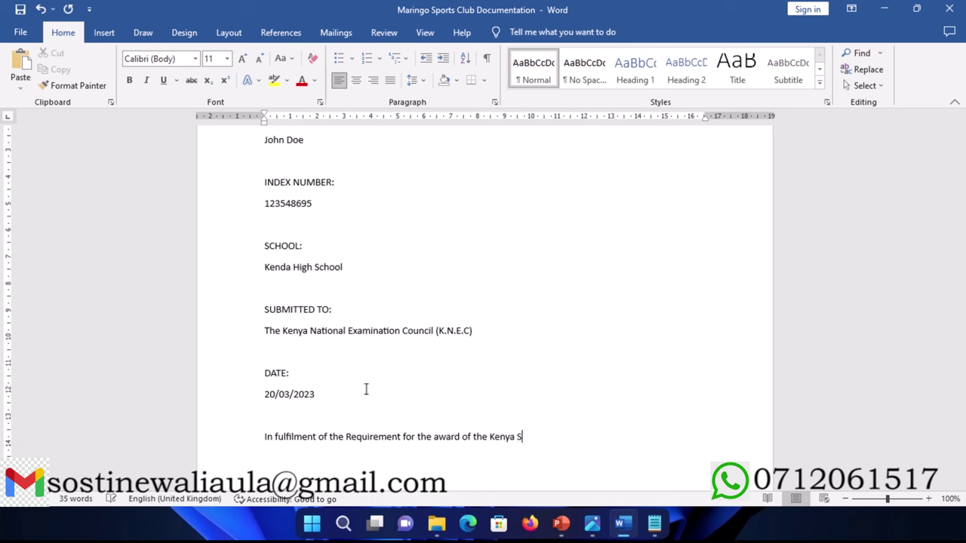
type("econdary")
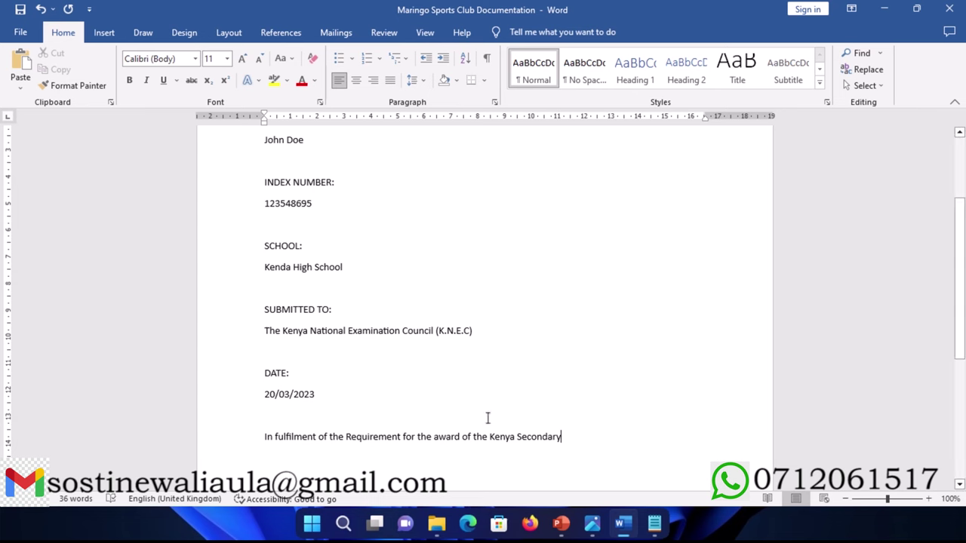
left_click(517, 438)
type("Certifi")
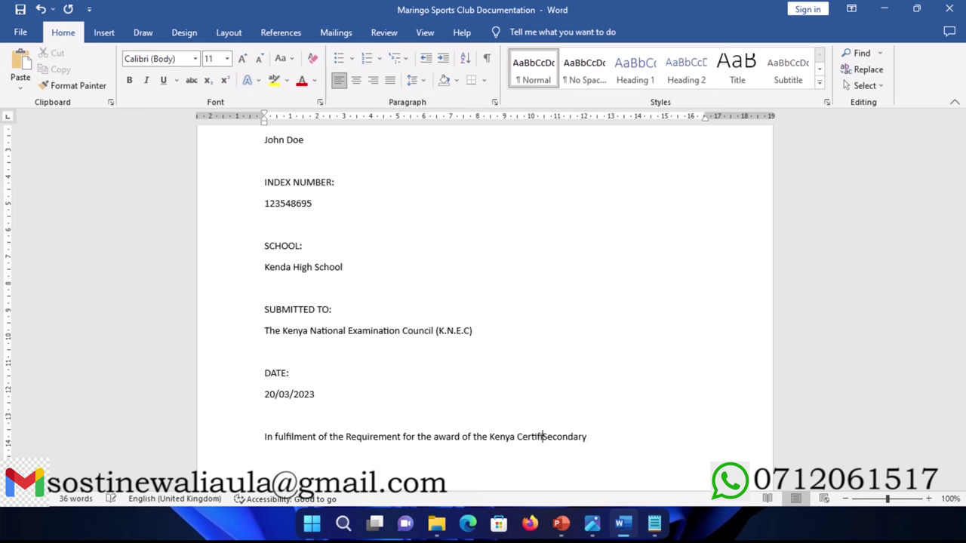
type("cate ")
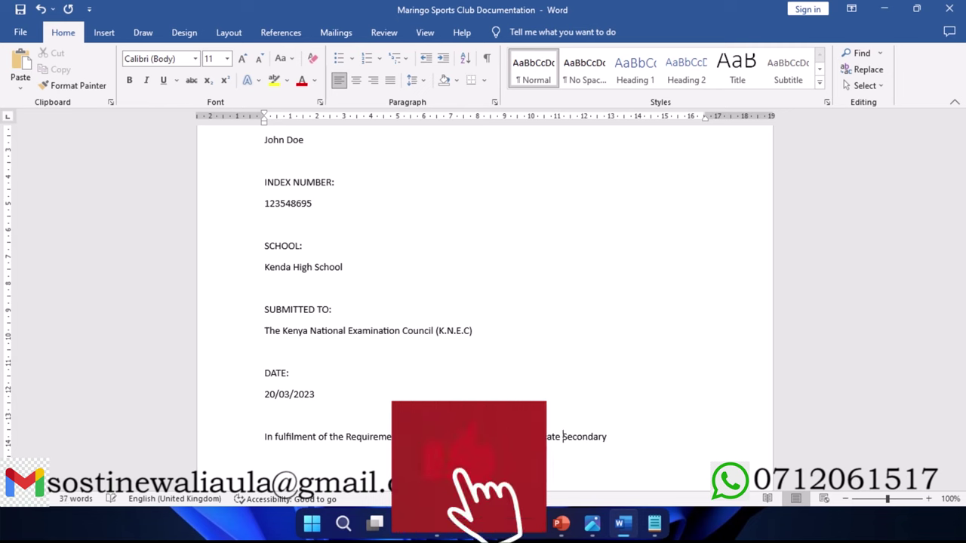
type("of ")
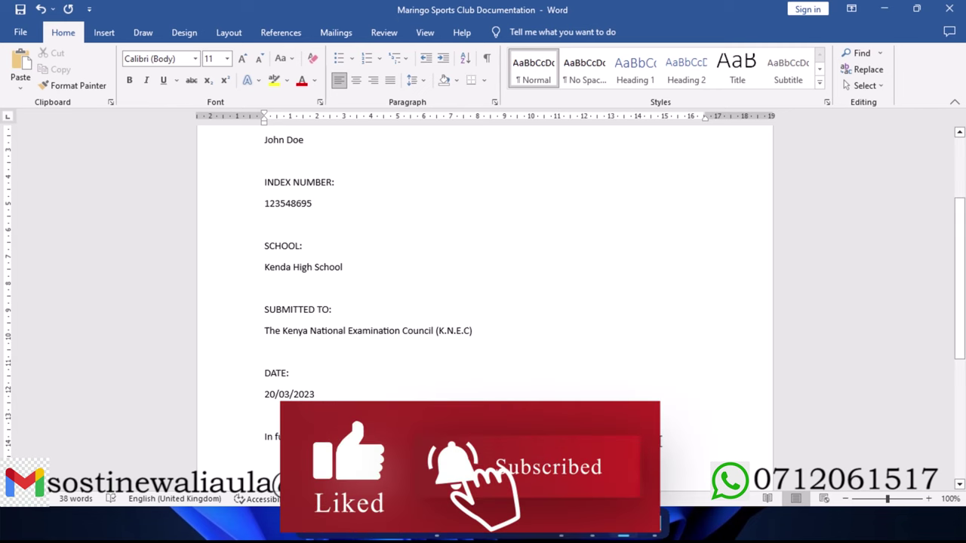
type("Education ")
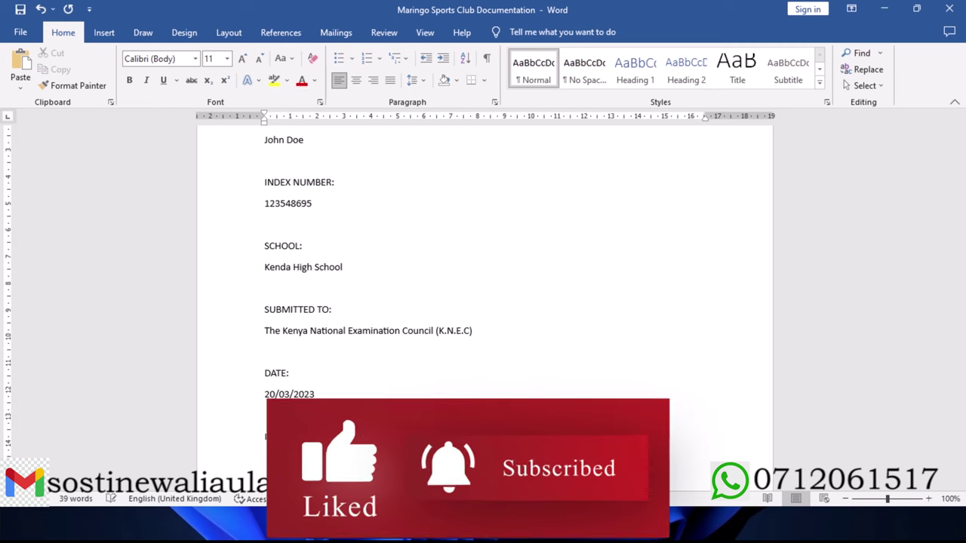
type("ducation")
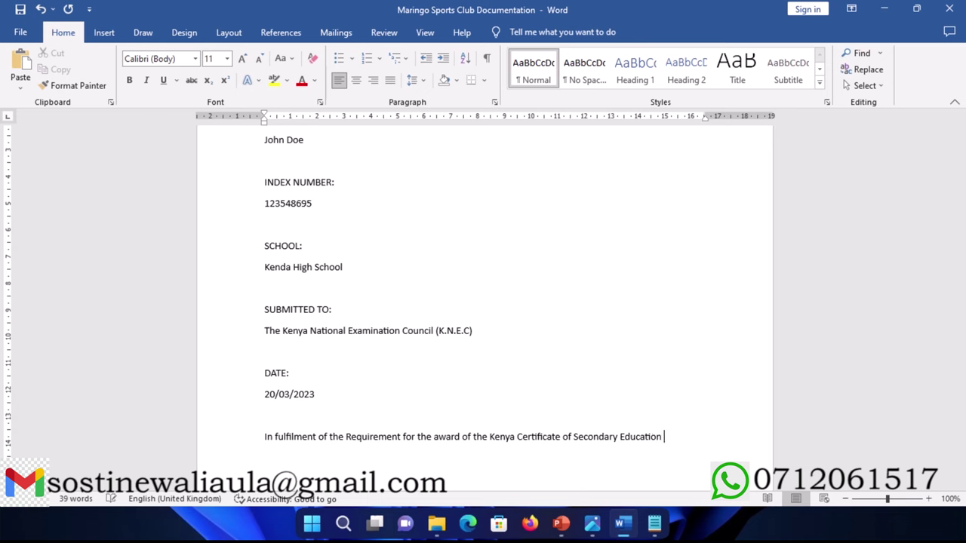
type("(K.C.S.E")
scroll(638, 404, "down", 2)
key("Return")
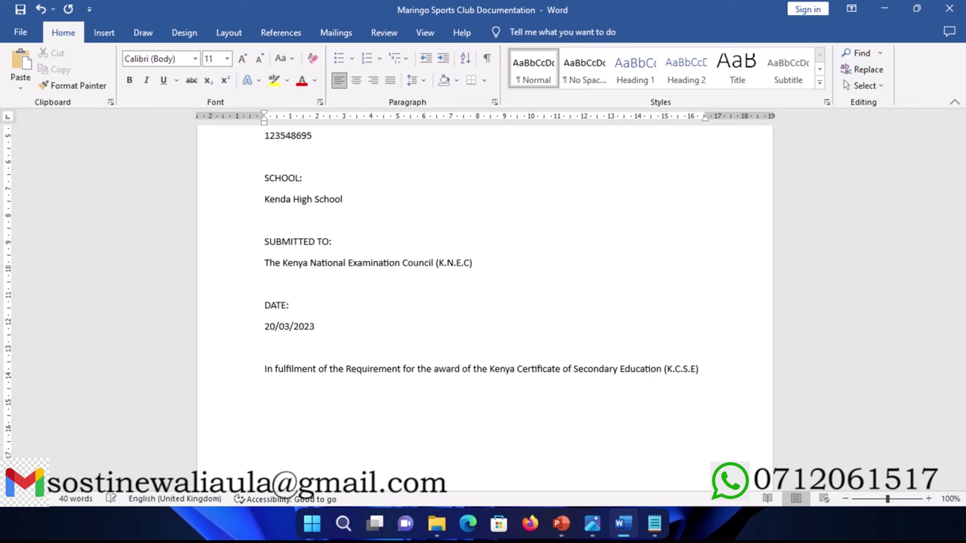
scroll(508, 387, "down", 6)
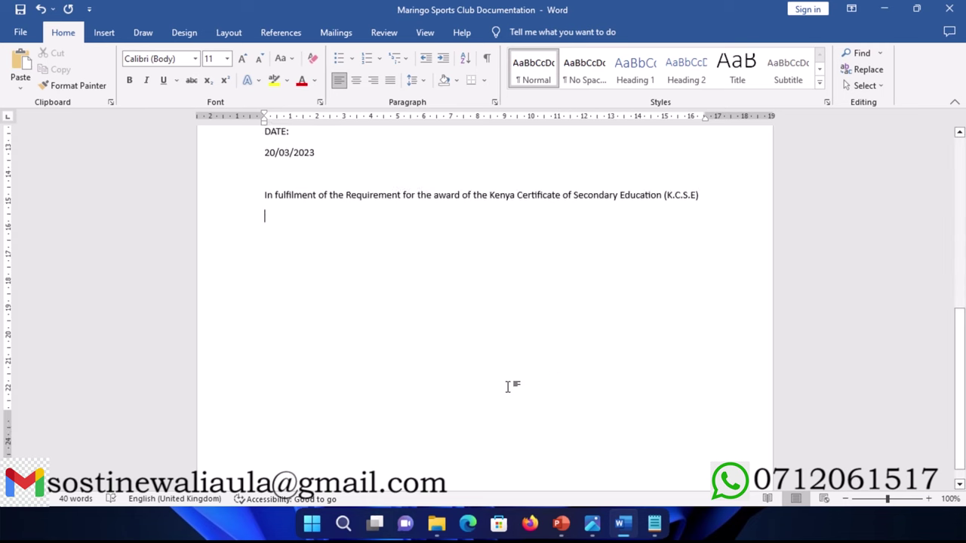
scroll(508, 387, "up", 4)
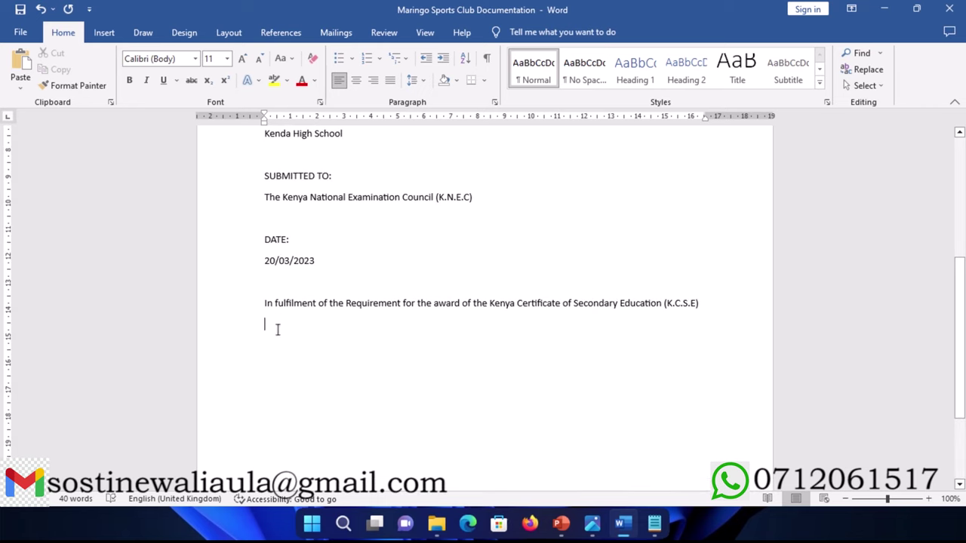
scroll(272, 305, "down", 1)
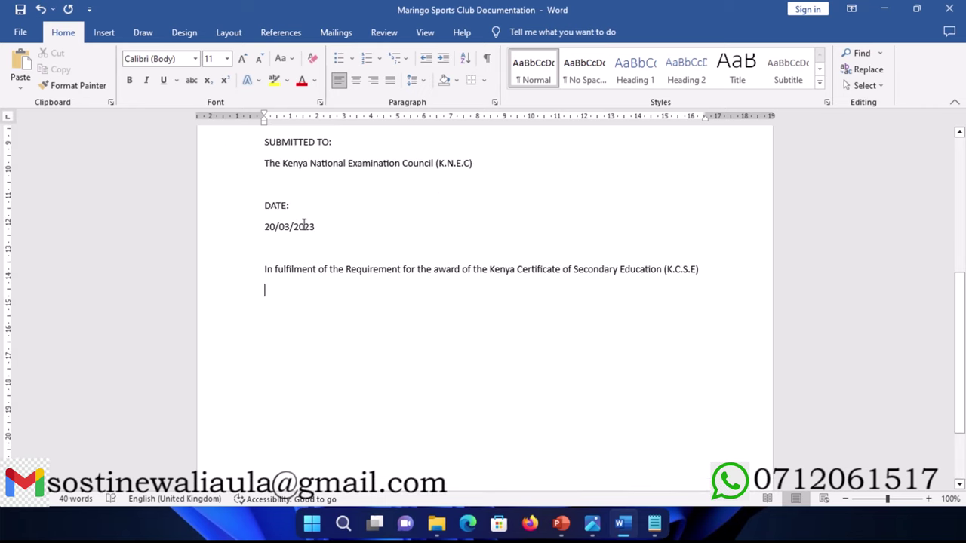
scroll(293, 220, "up", 2)
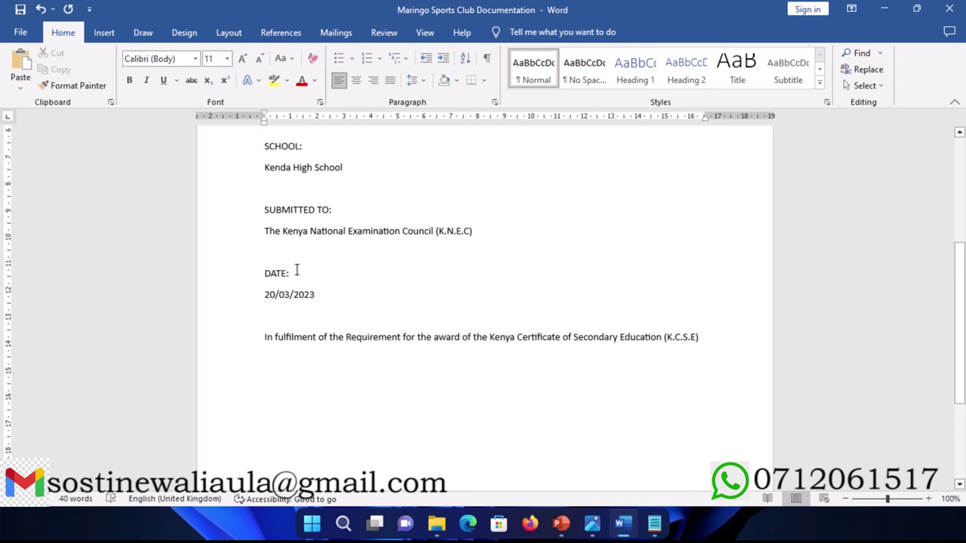
scroll(297, 270, "down", 1)
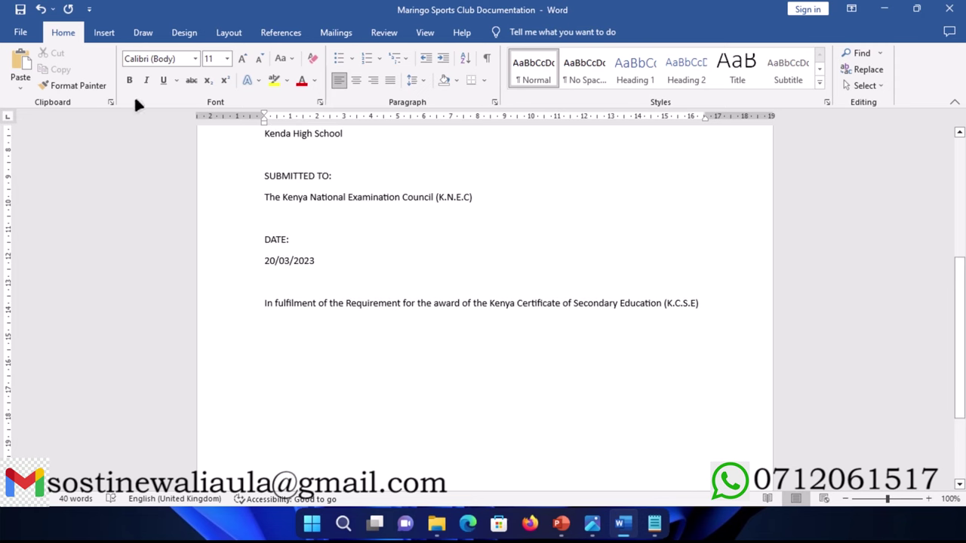
Step: Insert a page break and type DECLERATION at the top of the new page
left_click(104, 33)
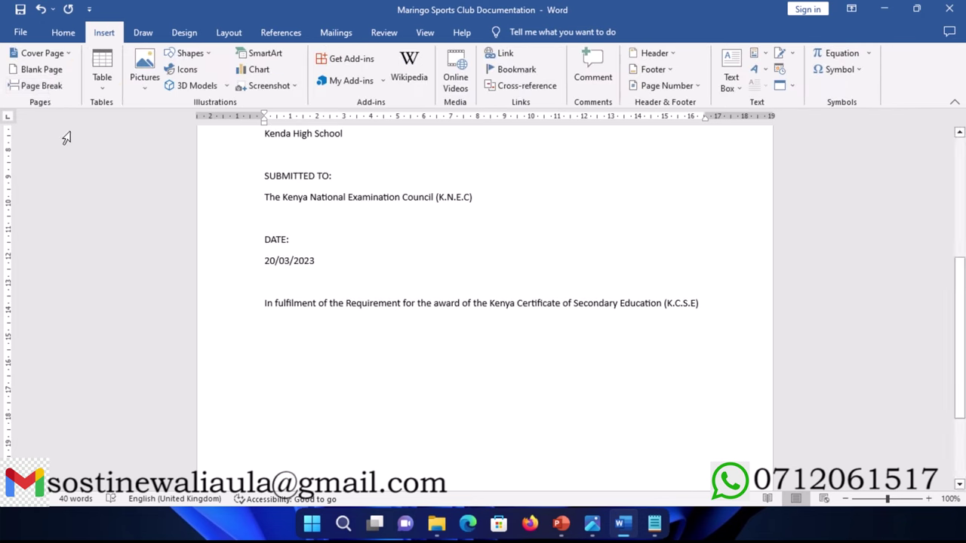
left_click(45, 86)
scroll(317, 371, "down", 2)
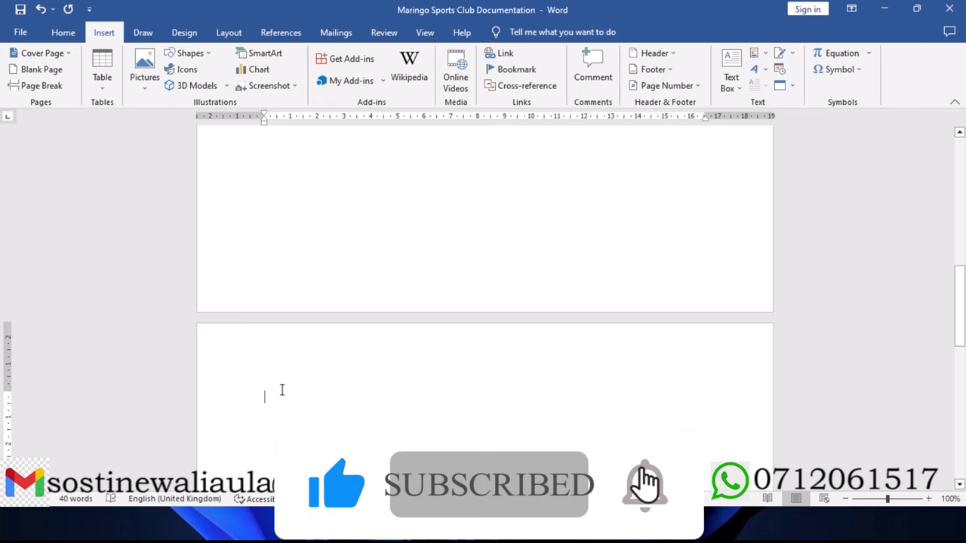
type("DECLER")
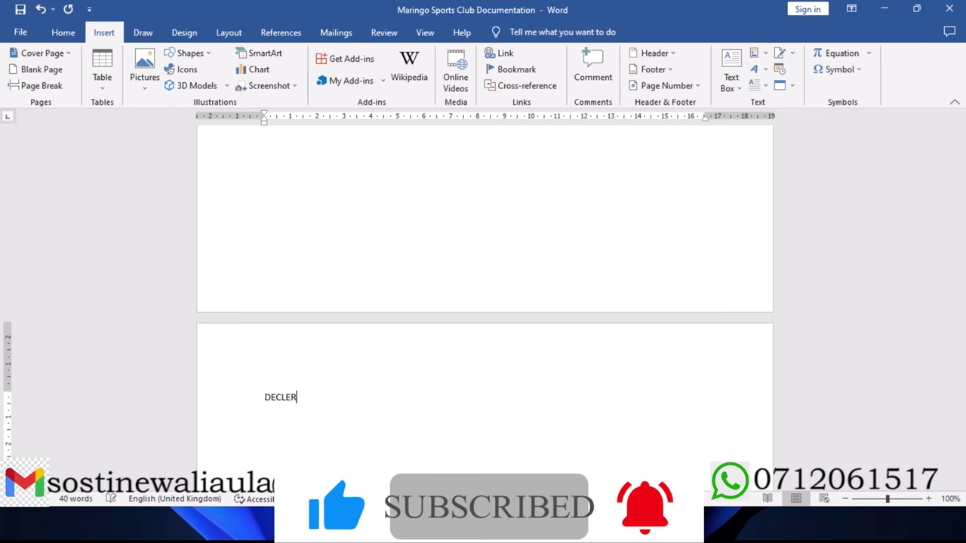
type("ATION")
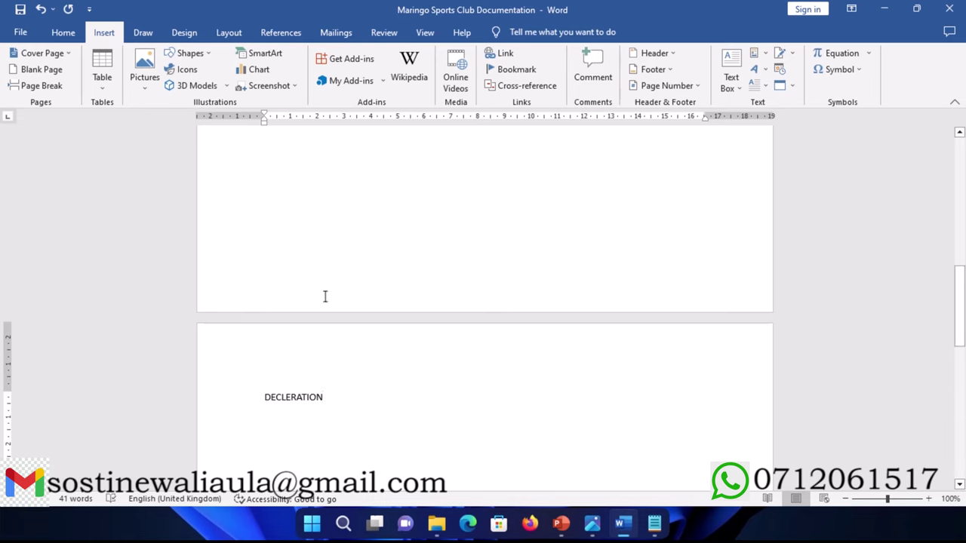
Step: Bold the headings MARINGO CLUB SYSTEM, PREPARED BY, INDEX NUMBER, SCHOOL, SUBMITTED TO and DATE
scroll(325, 295, "up", 10)
scroll(325, 296, "up", 6)
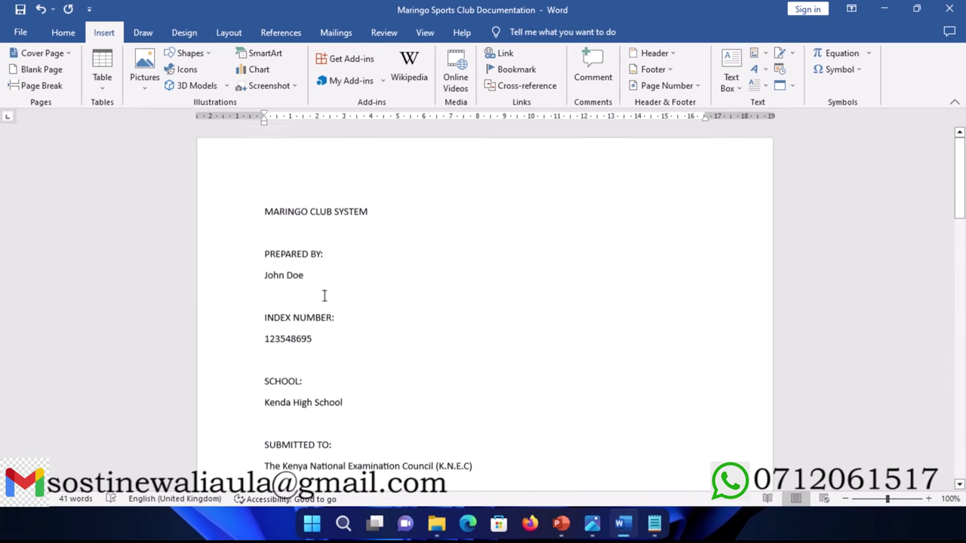
left_click(236, 216)
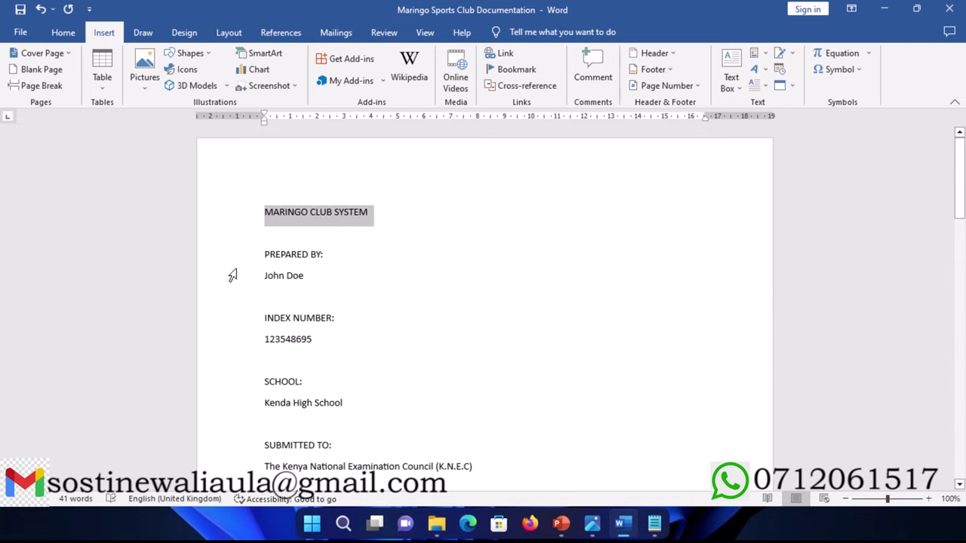
left_click(231, 260, "ctrl")
left_click(228, 326, "ctrl")
left_click(234, 383, "ctrl")
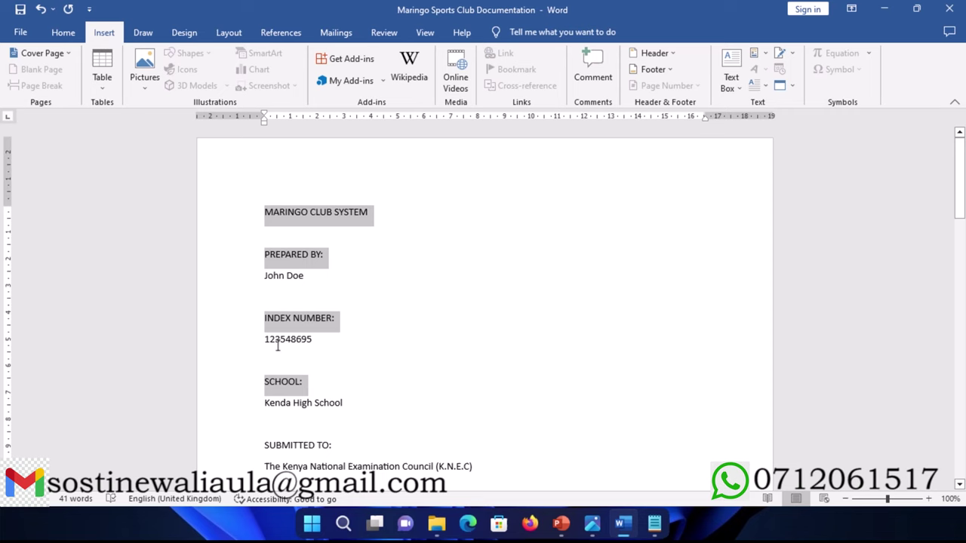
scroll(292, 324, "down", 3)
left_click(249, 345, "ctrl")
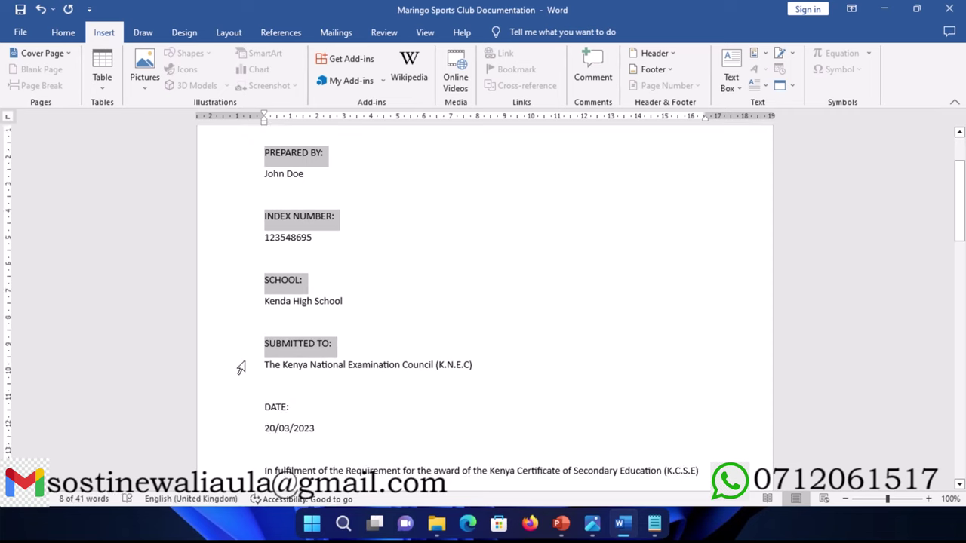
left_click(235, 409, "ctrl")
scroll(261, 380, "down", 3)
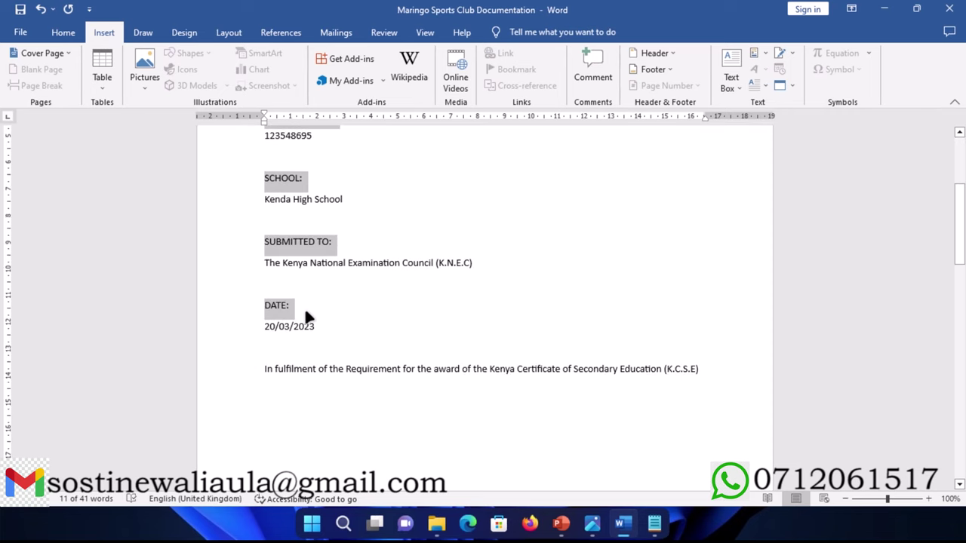
key("ctrl+b")
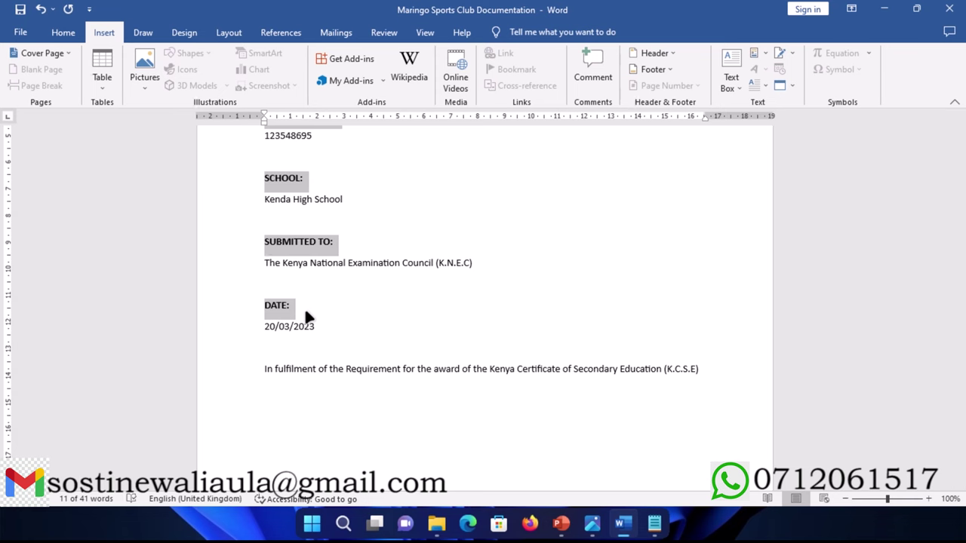
Step: Select all the cover page text
mouse_move(386, 6)
left_click(386, 29)
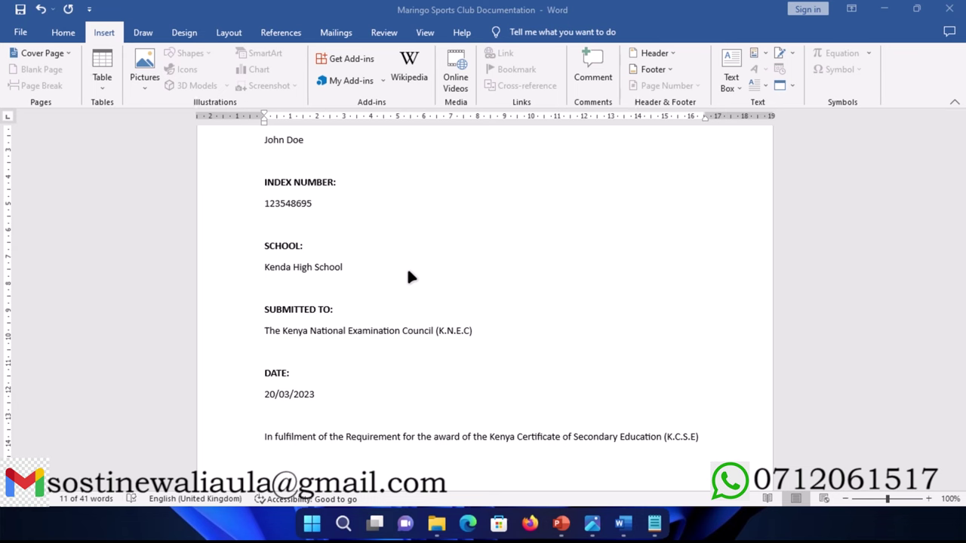
mouse_move(365, 4)
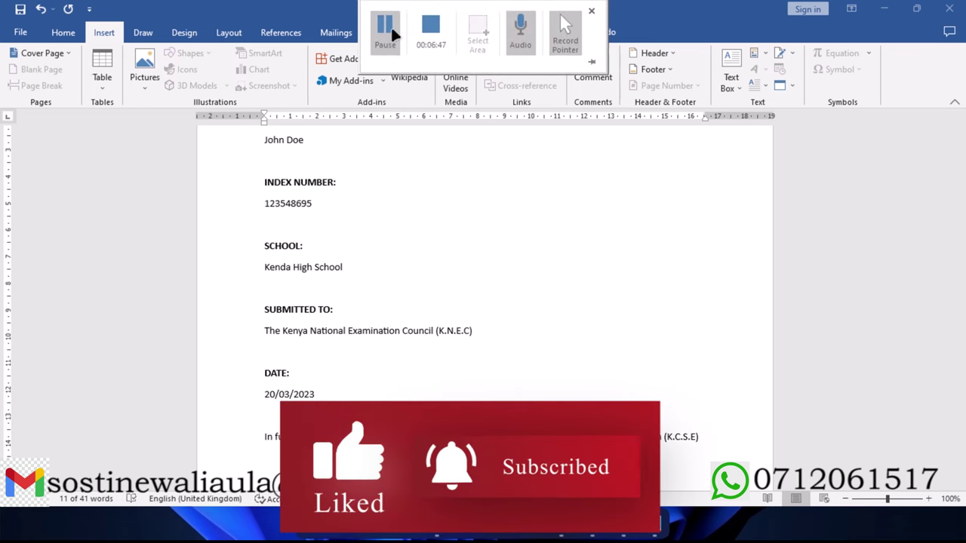
scroll(352, 232, "up", 4)
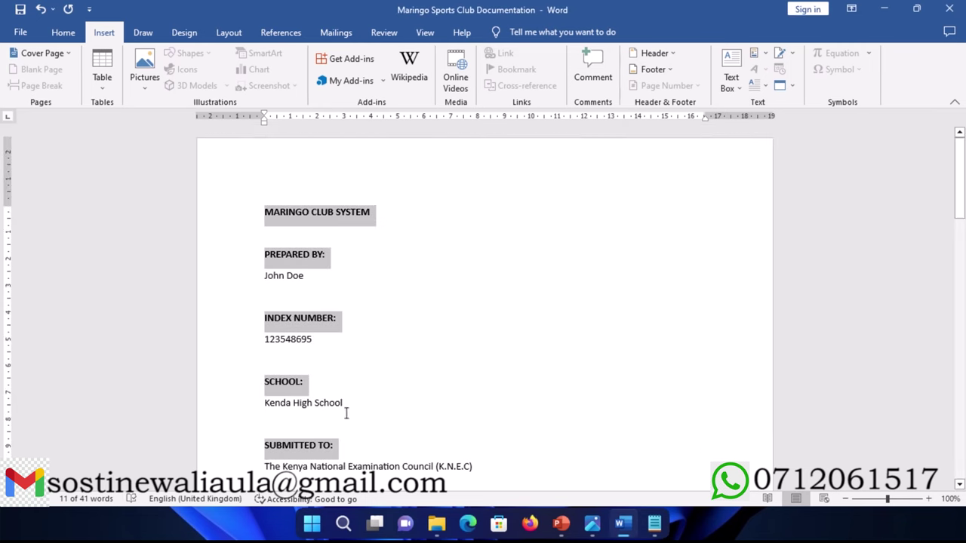
scroll(418, 337, "down", 3)
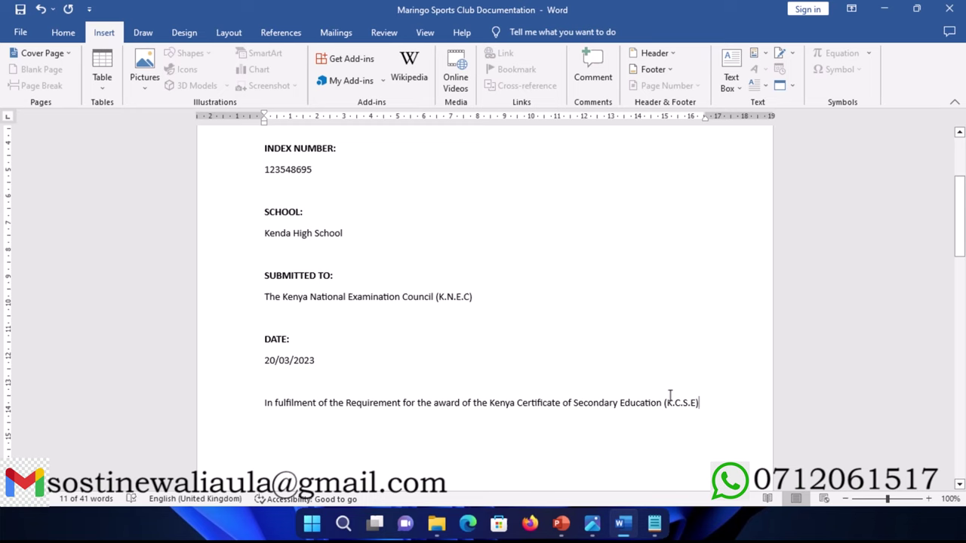
left_click_drag(699, 403, 242, 218)
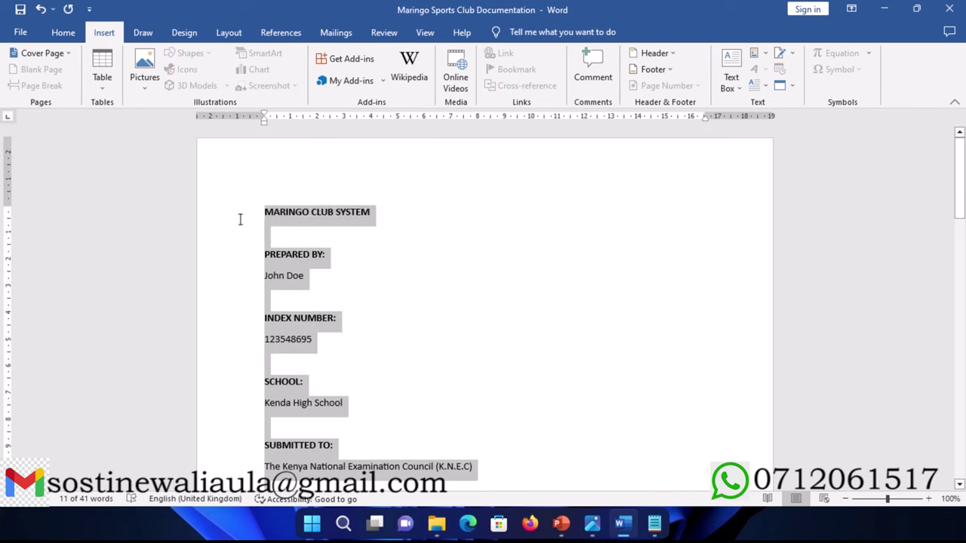
Step: Centre the cover page text and set it to 14 pt Times New Roman
left_click(63, 32)
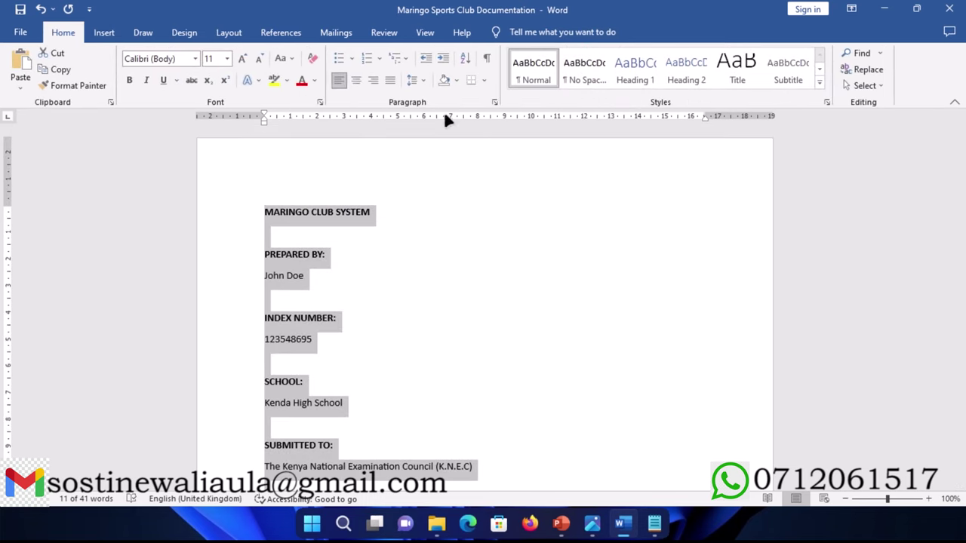
left_click(356, 80)
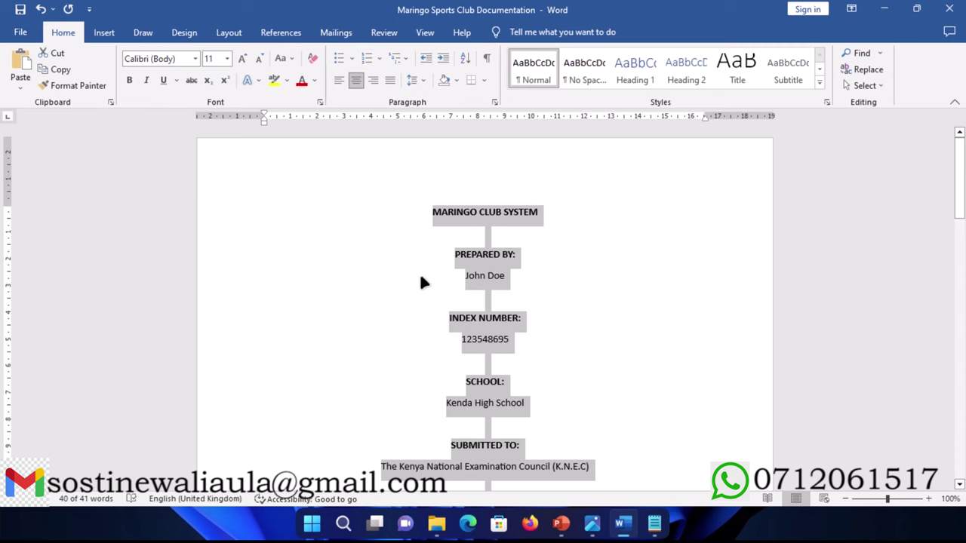
key("ctrl+shift+period")
key("ctrl+shift+period")
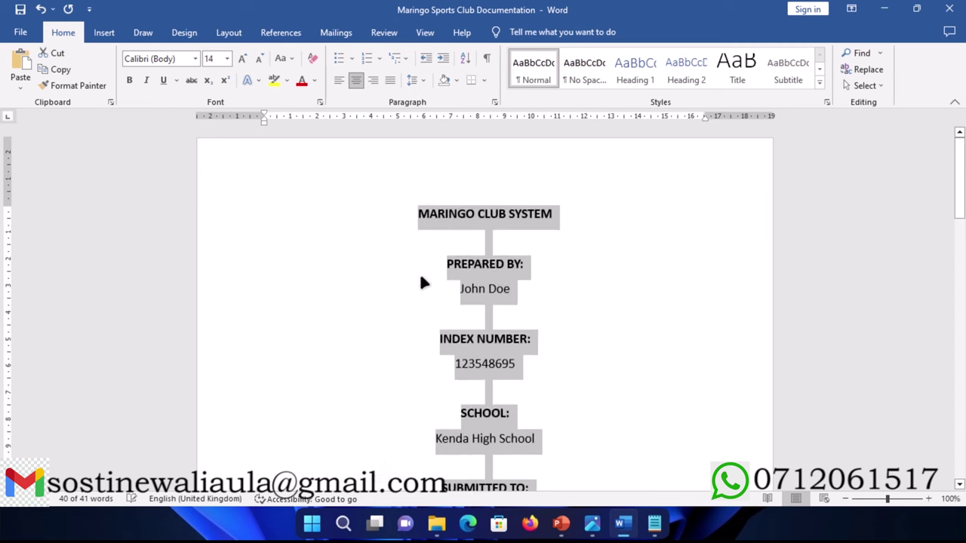
scroll(420, 277, "down", 7)
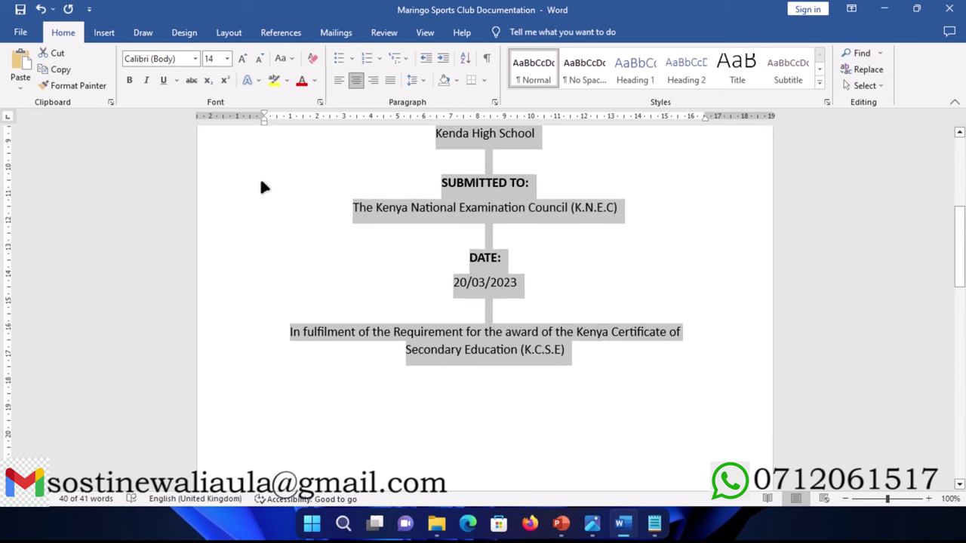
left_click(178, 58)
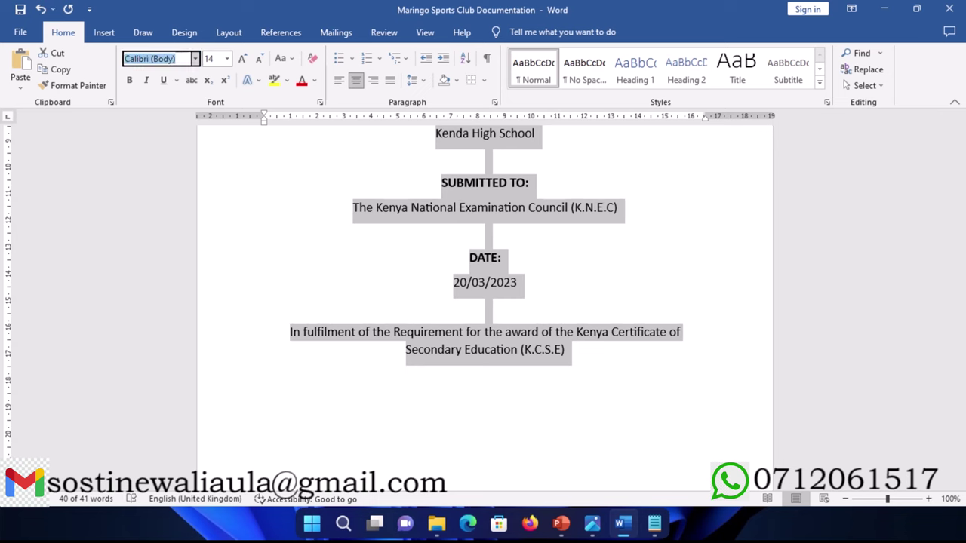
type("Time")
key("Return")
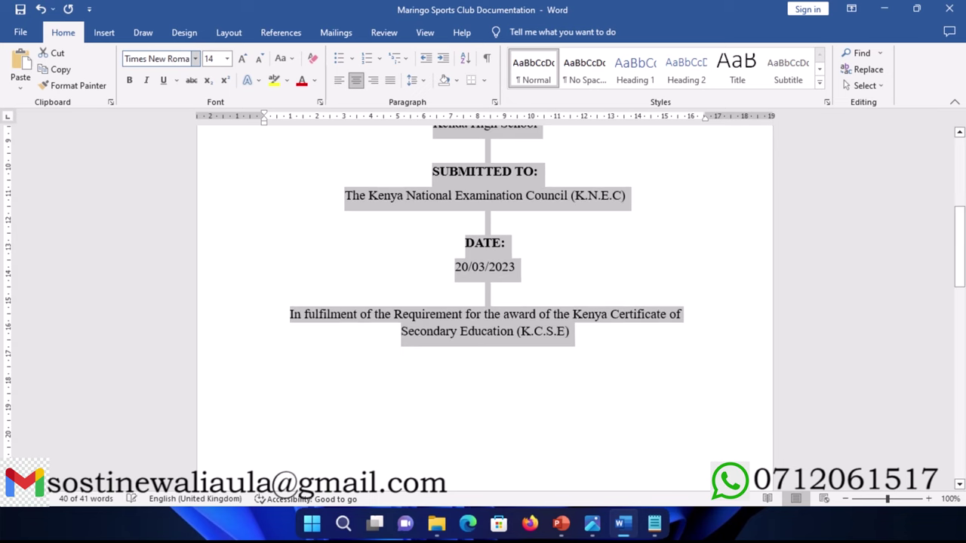
Step: Make the K.C.S.E fulfilment statement bold at 11 pt
left_click(374, 317)
left_click(263, 317)
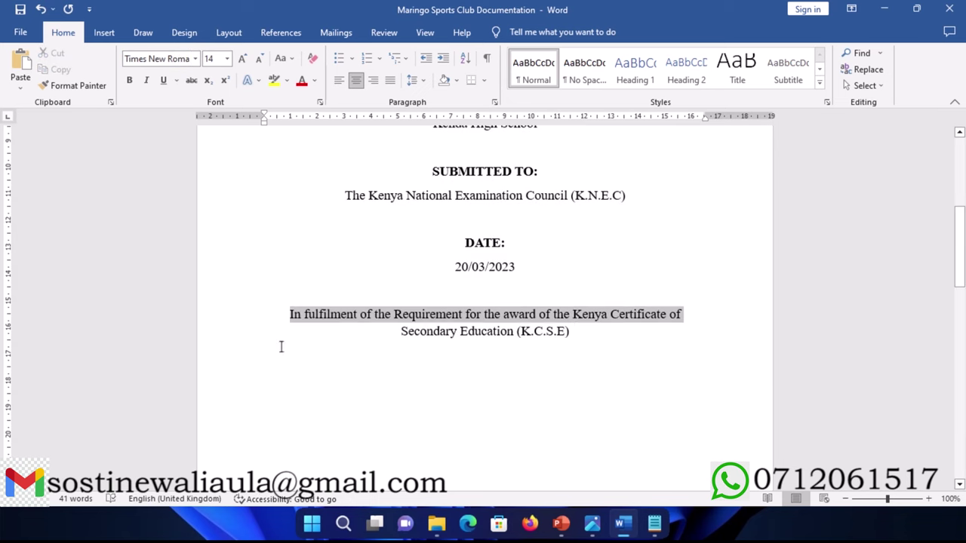
left_click_drag(280, 346, 630, 335)
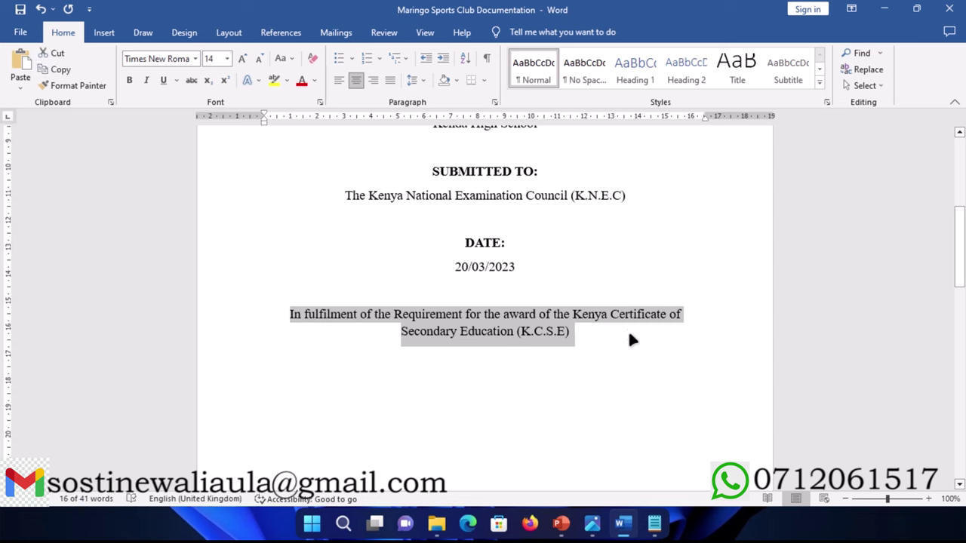
key("ctrl+b")
key("ctrl+shift+comma")
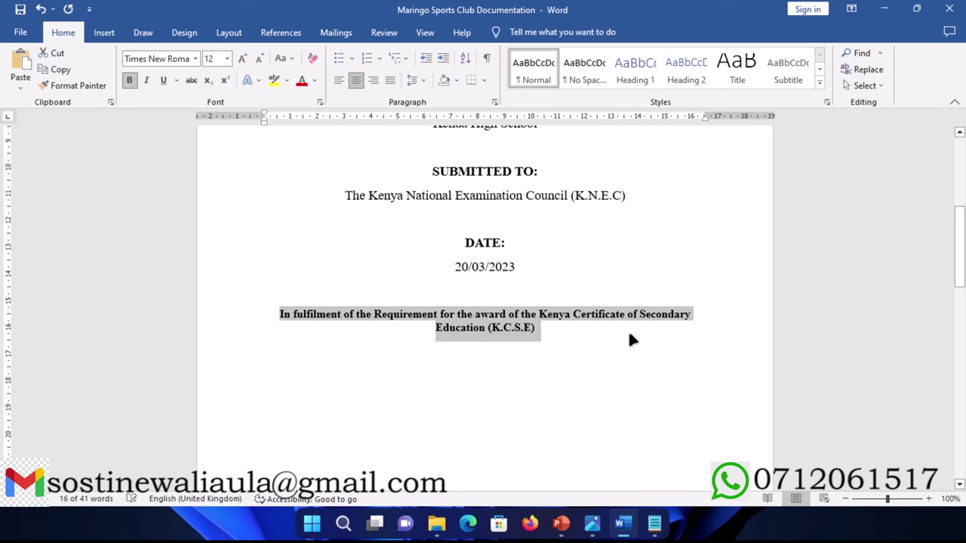
key("ctrl+bracketleft")
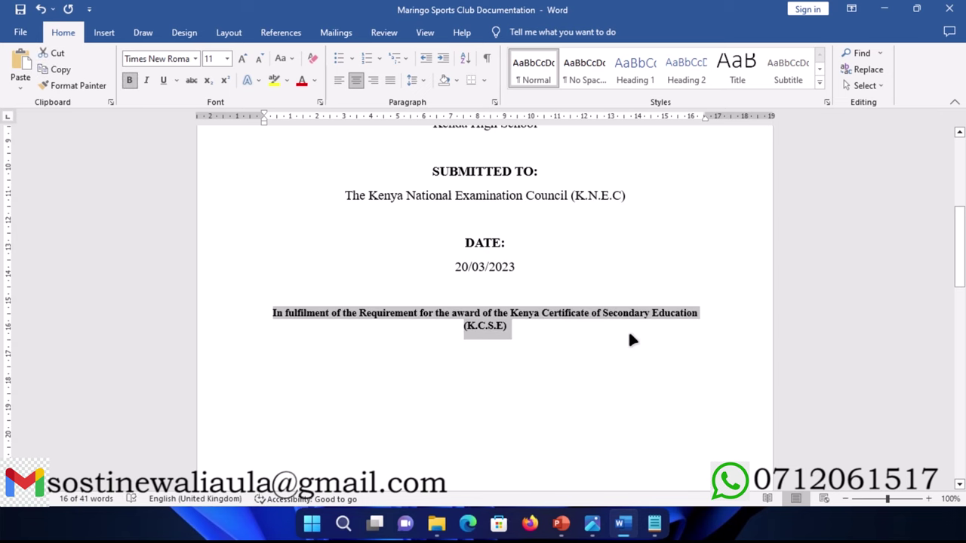
left_click(463, 304)
Step: Add blank lines to push the fulfilment statement further down the page
key("Return")
scroll(460, 301, "down", 3)
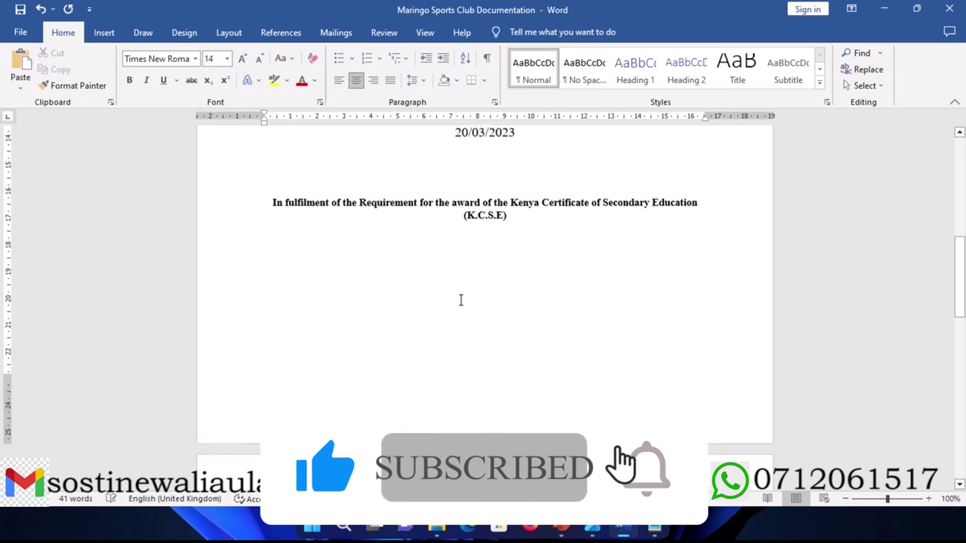
key("Return")
key("Return")
key("Return")
key("Return")
key("Return")
key("Return")
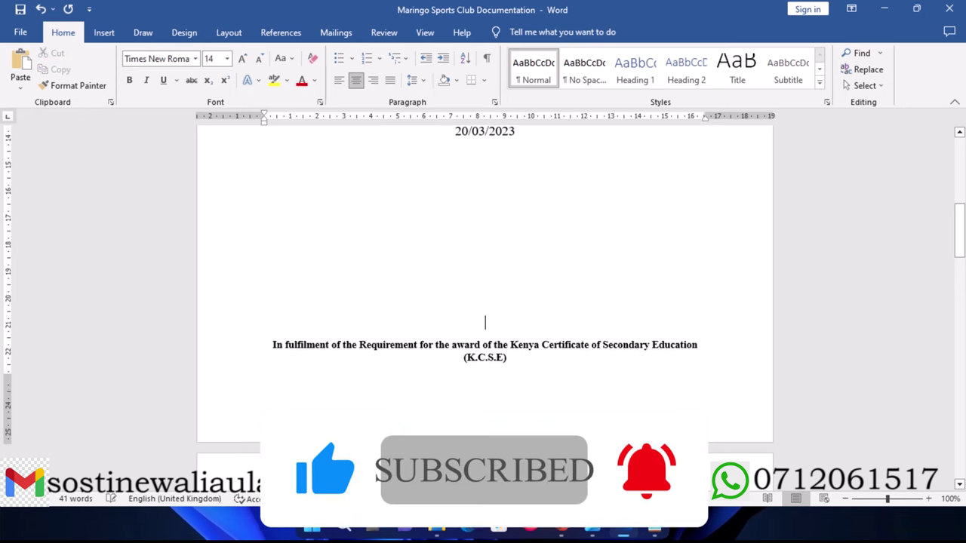
scroll(432, 335, "up", 1)
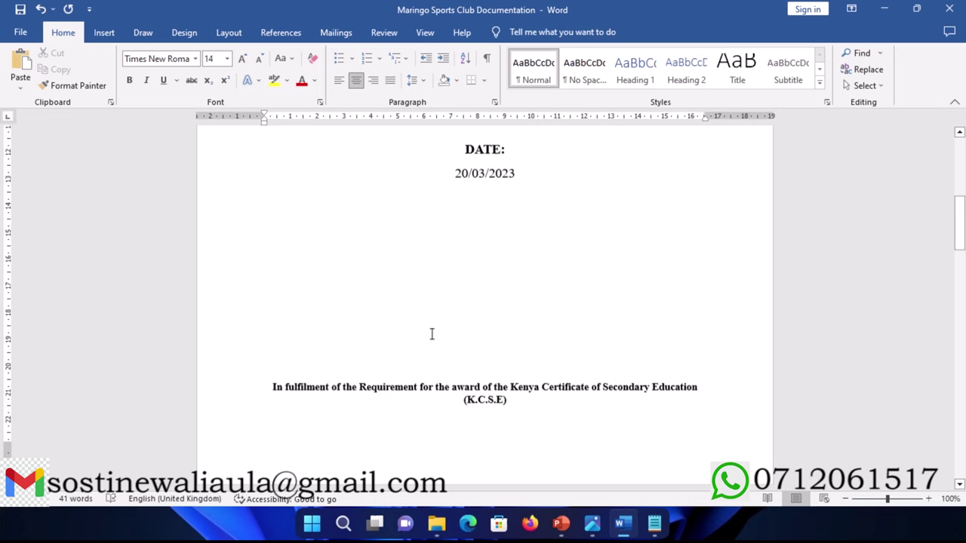
scroll(431, 335, "up", 5)
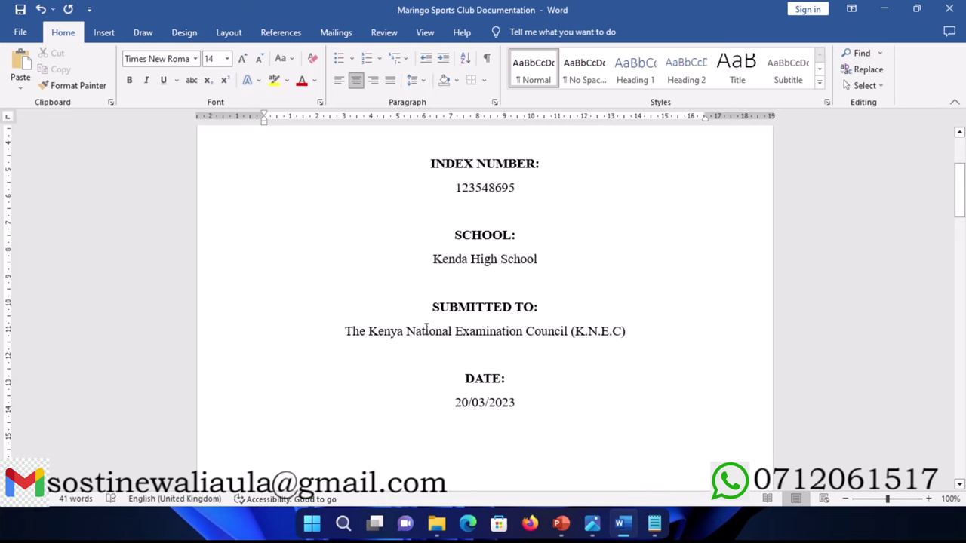
scroll(435, 317, "up", 1)
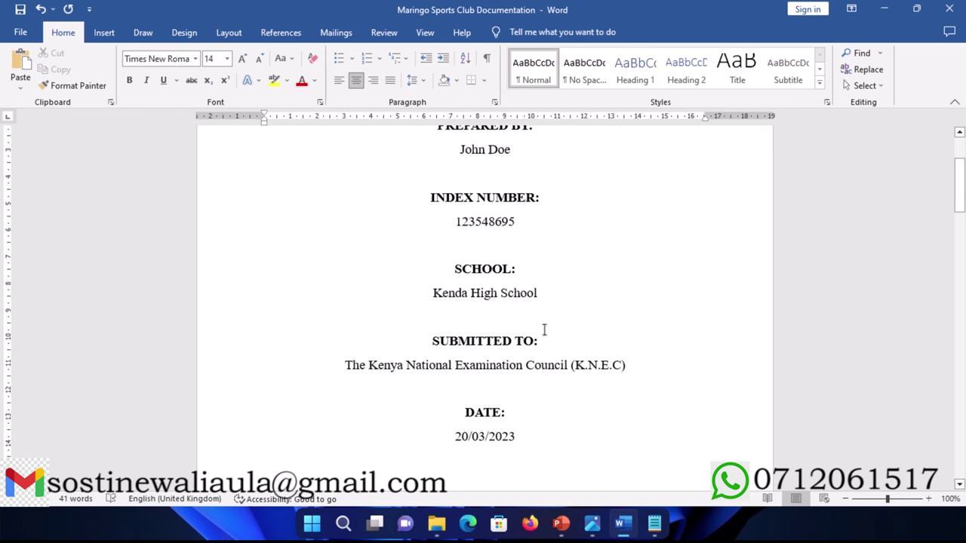
Step: Shrink the council line, date, Kenda High School and preparer's name to 12 pt
left_click_drag(634, 369, 576, 370)
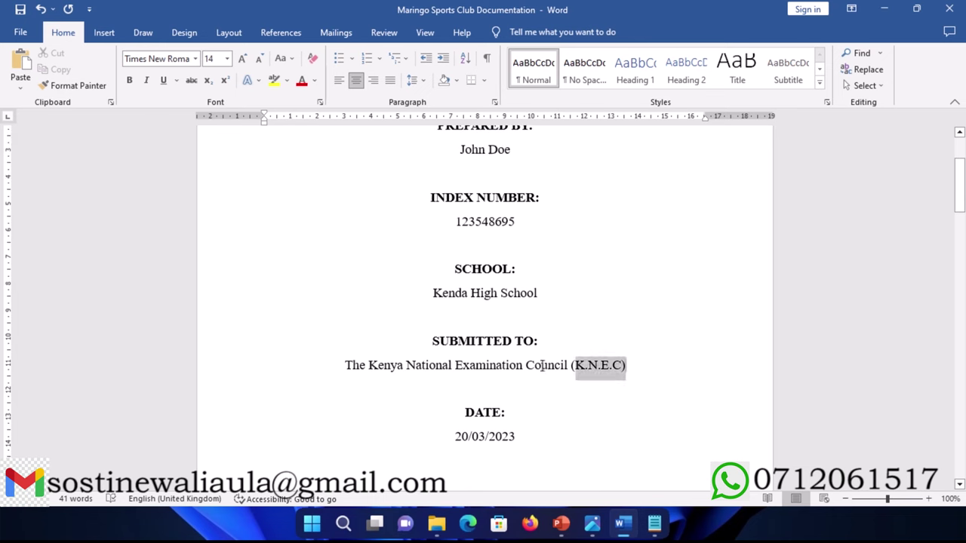
key("End")
left_click(335, 378, "shift")
left_click(566, 289)
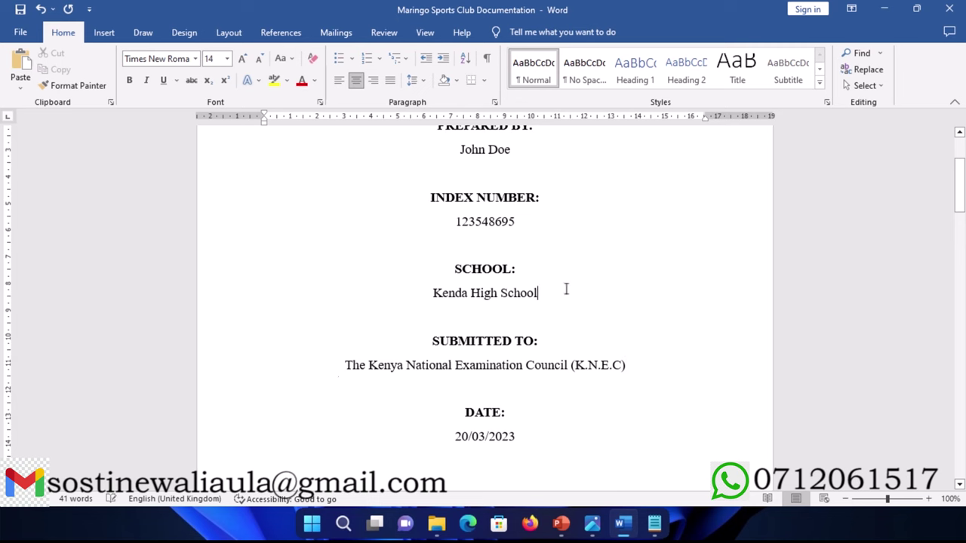
left_click_drag(626, 371, 329, 371)
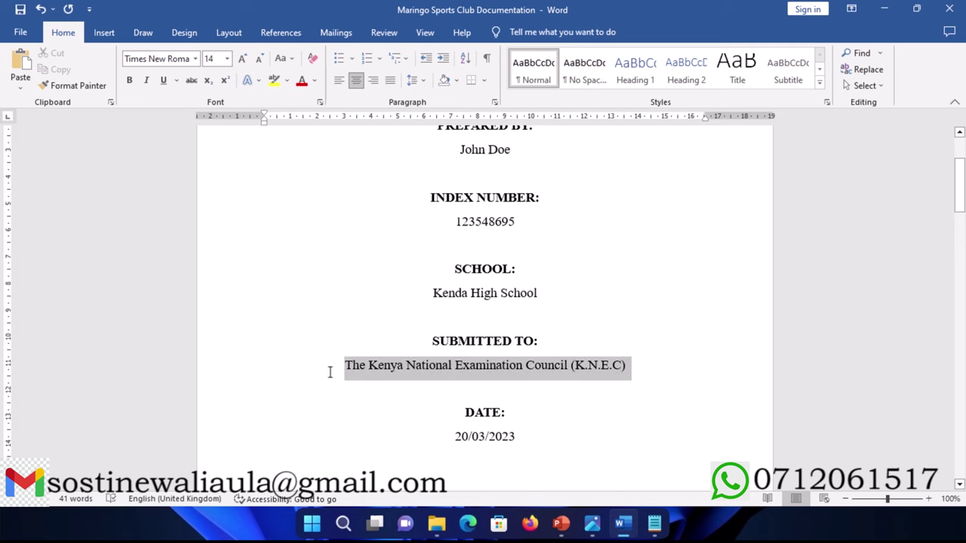
left_click_drag(545, 443, 453, 437, "ctrl")
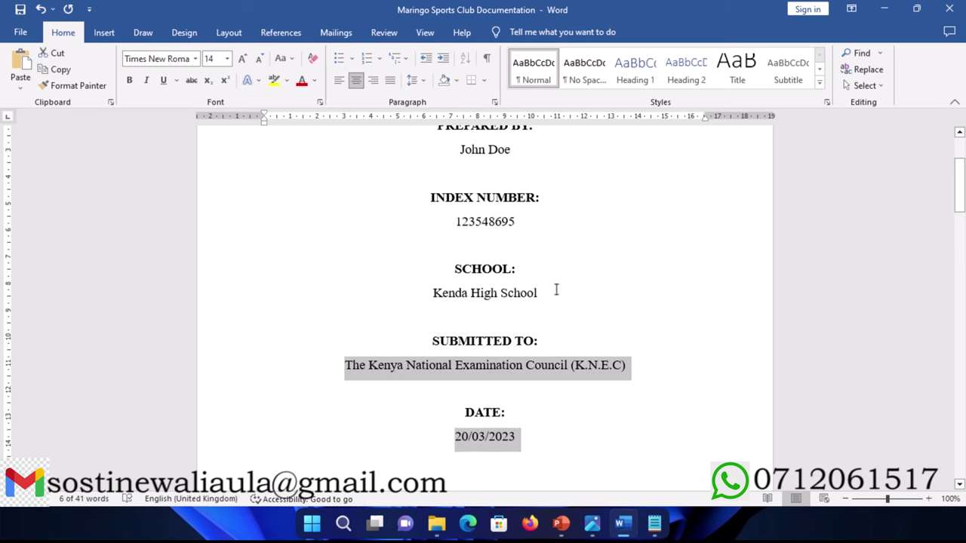
left_click_drag(557, 289, 434, 301, "ctrl")
left_click_drag(524, 218, 436, 237, "ctrl")
scroll(434, 234, "up", 3)
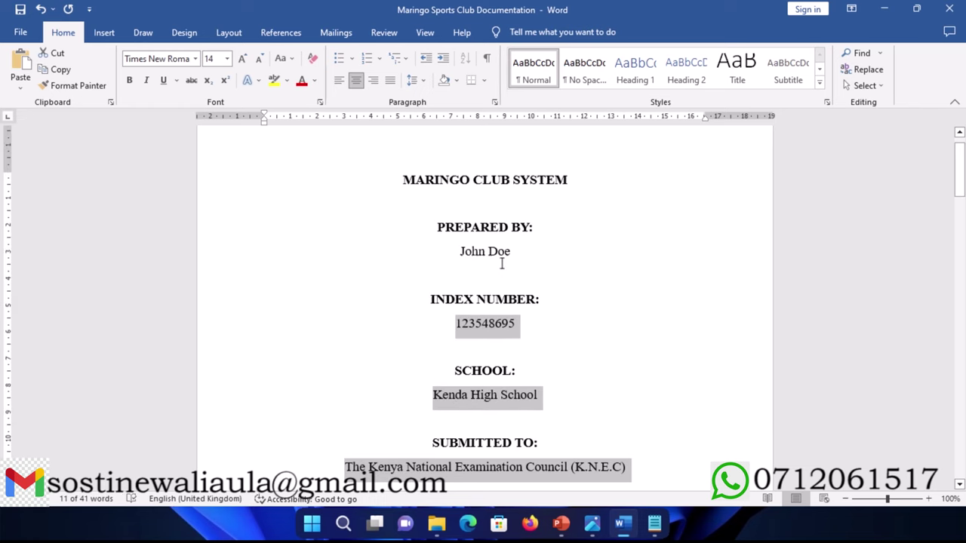
left_click_drag(521, 255, 453, 256, "ctrl")
key("ctrl+shift+comma")
left_click(467, 257)
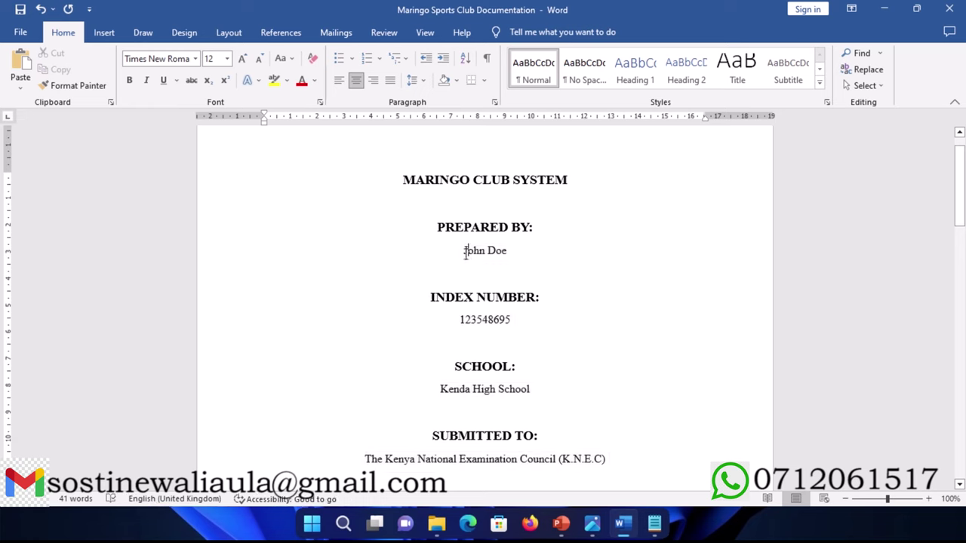
Step: Insert SPORTS before CLUB so the title reads MARINGO SPORTS CLUB SYSTEM
scroll(464, 254, "down", 6)
scroll(464, 255, "up", 1)
scroll(465, 254, "up", 6)
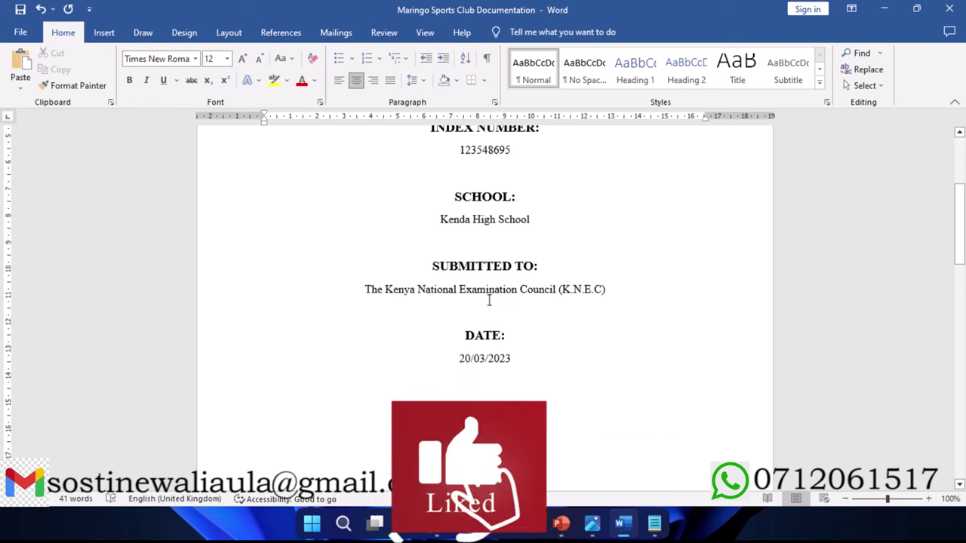
scroll(484, 294, "up", 1)
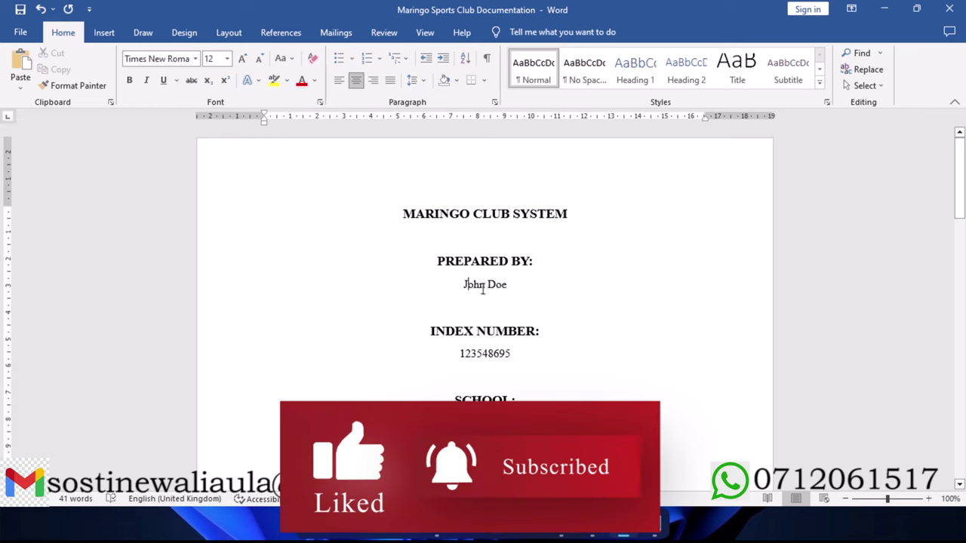
left_click_drag(585, 213, 410, 228)
left_click(480, 215)
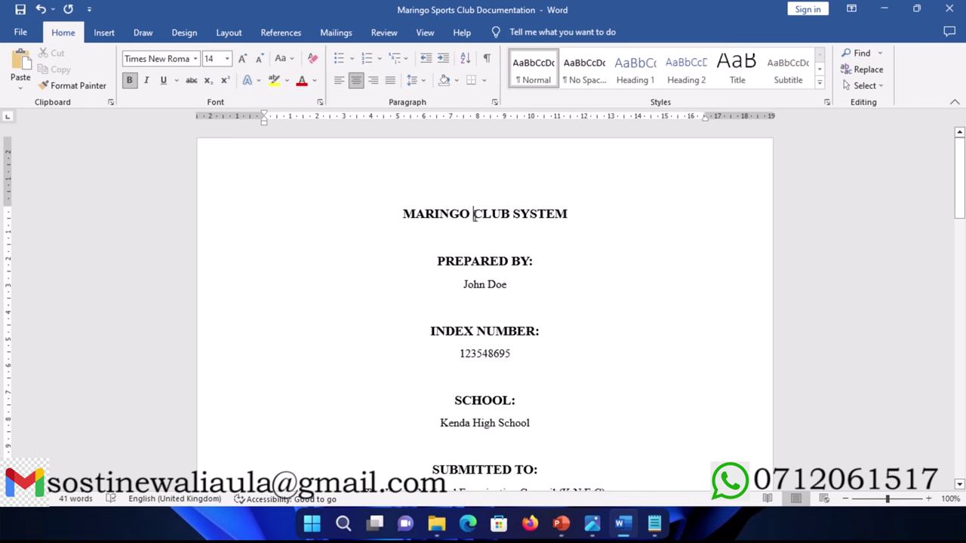
type("SPORTS")
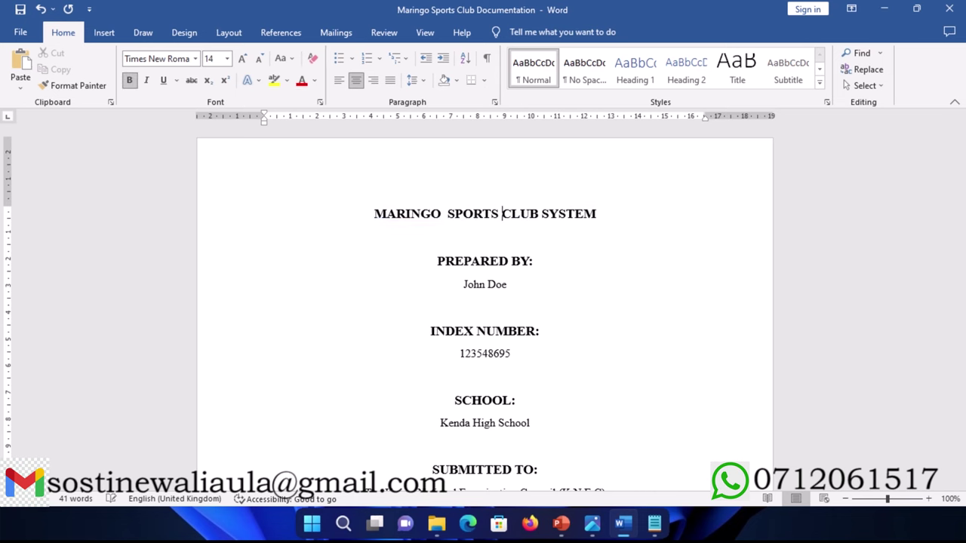
Step: Fix the double space in 'MARINGO SPORTS CLUB SYSTEM' and give all cover text 1.5 line spacing
right_click(451, 215)
left_click(455, 228)
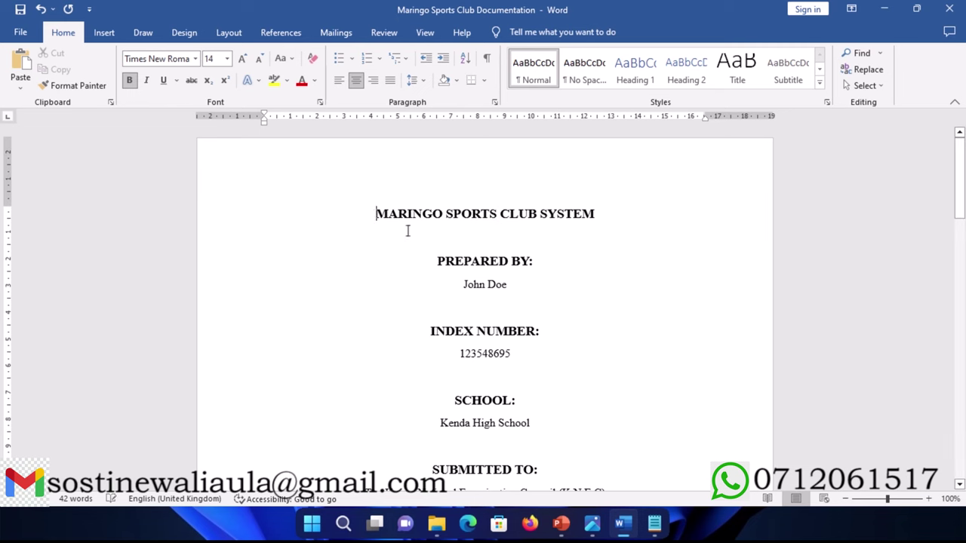
left_click_drag(375, 213, 523, 453)
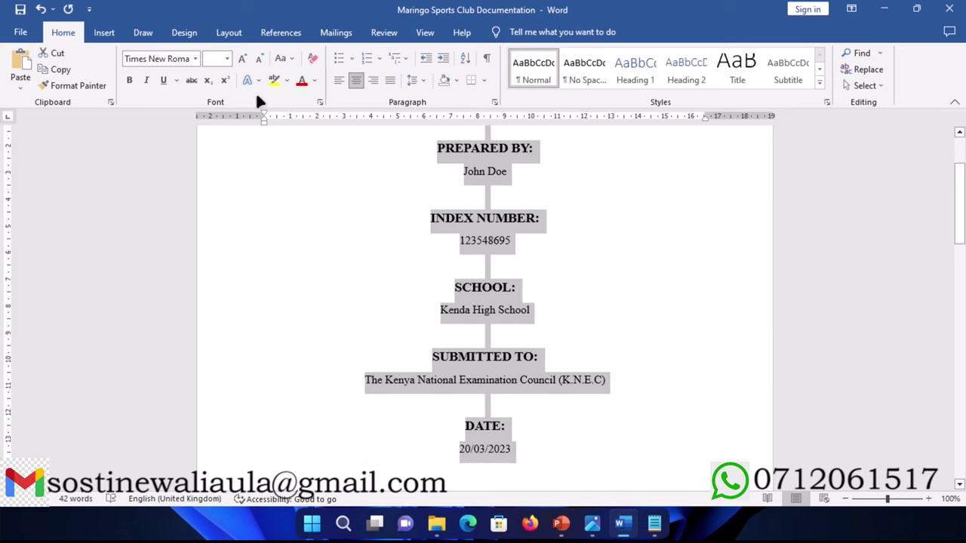
left_click(422, 85)
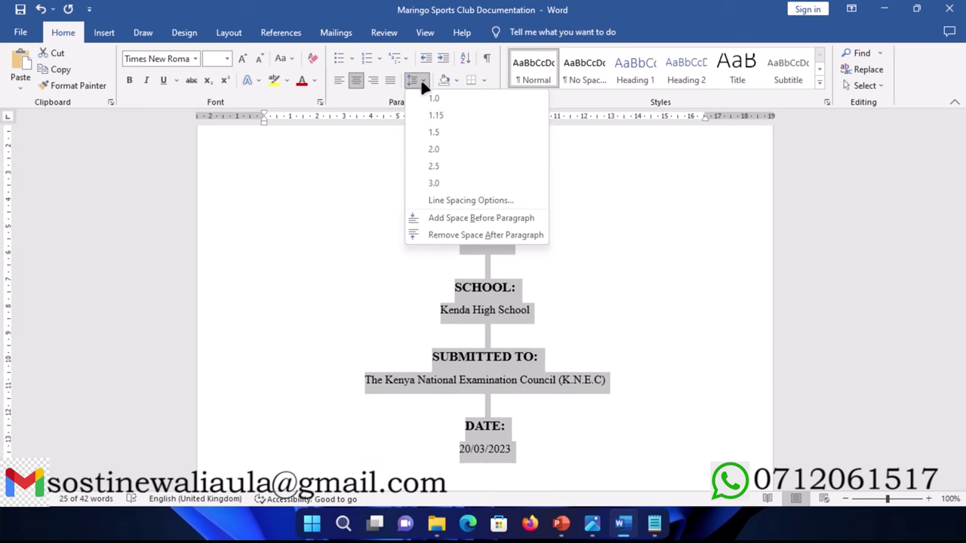
left_click(435, 134)
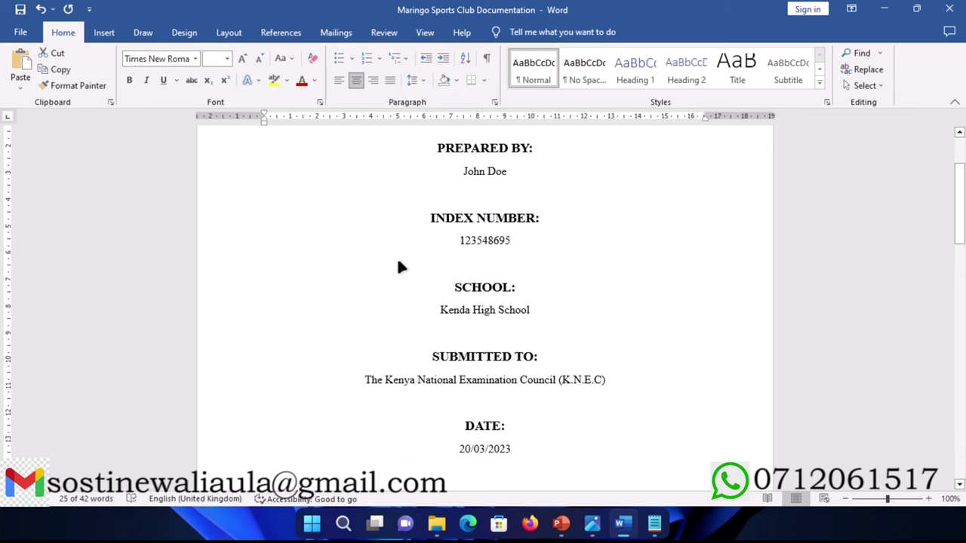
Step: Delete the blank lines below the date so the K.C.S.E fulfilment statement moves onto the title page
scroll(433, 298, "down", 5)
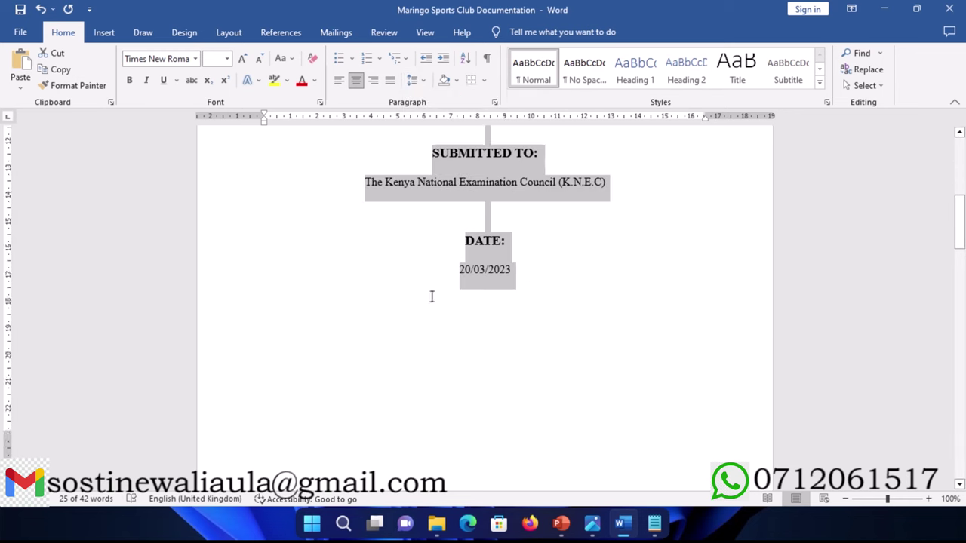
scroll(431, 297, "down", 2)
left_click(430, 297)
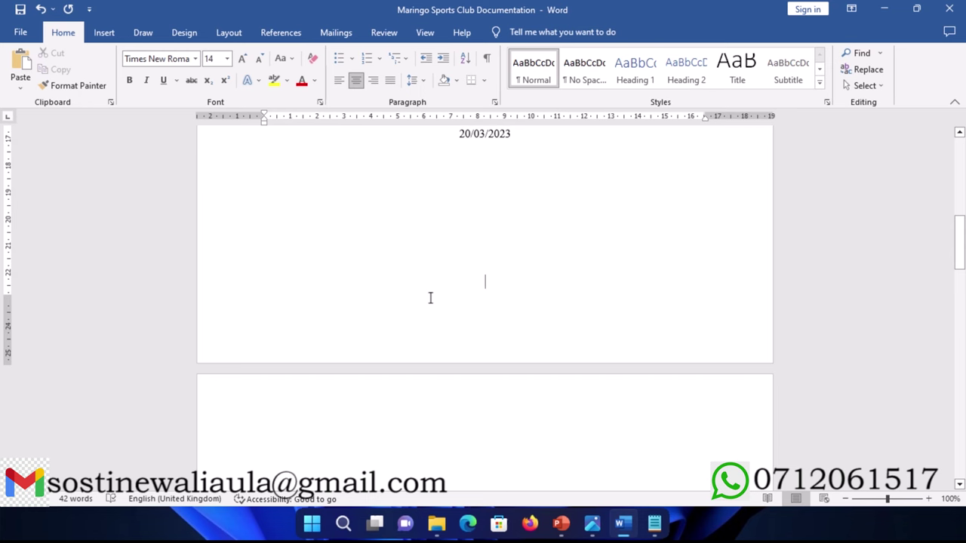
key("BackSpace")
key("BackSpace")
key("BackSpace")
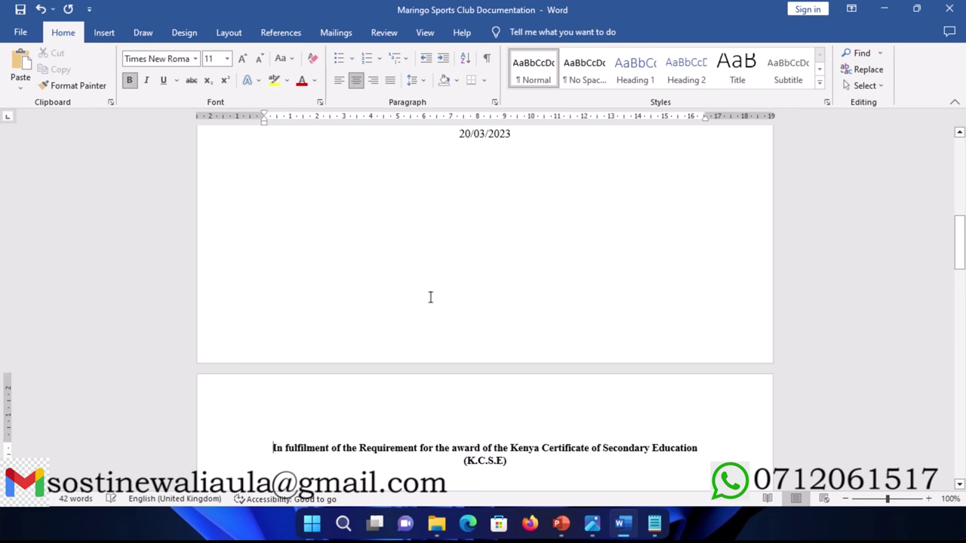
key("Delete")
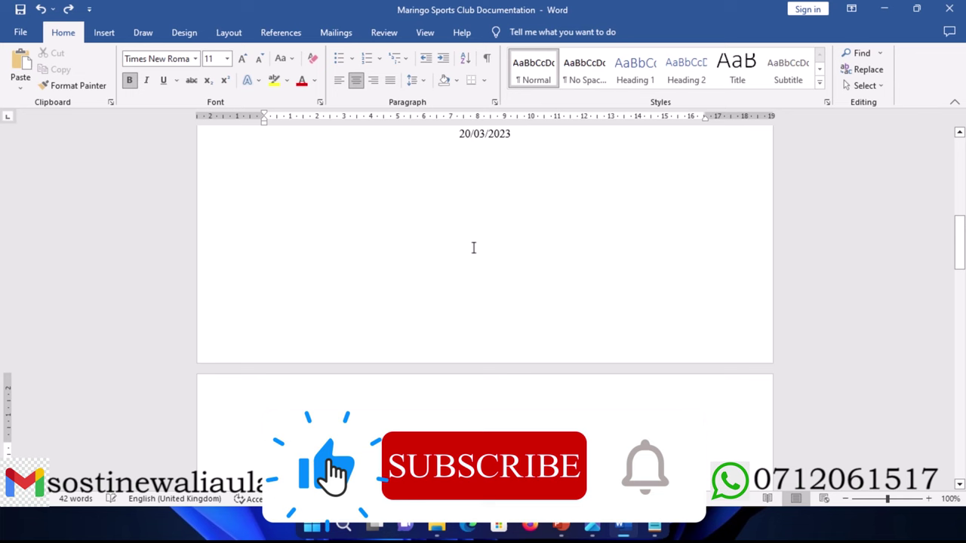
key("Delete")
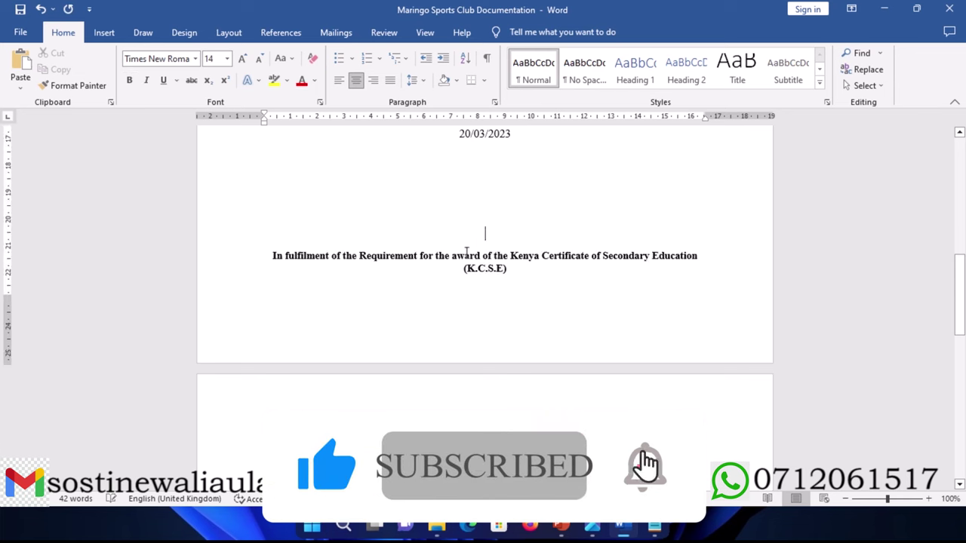
scroll(425, 281, "up", 15)
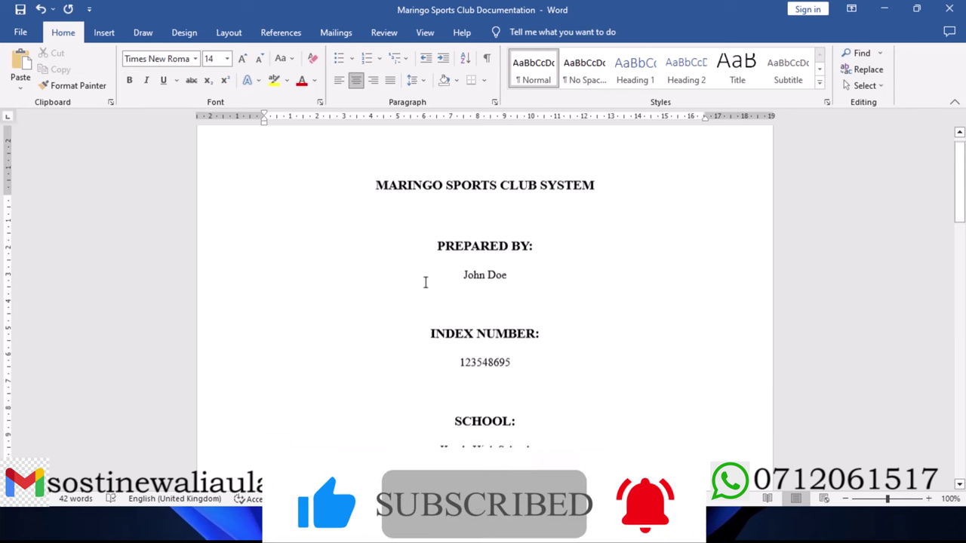
scroll(425, 283, "up", 1)
scroll(419, 283, "down", 10)
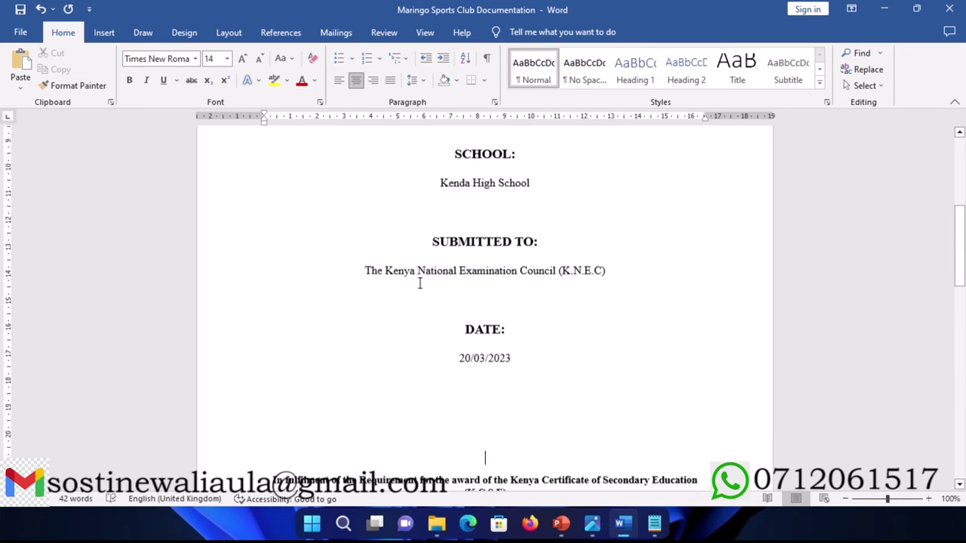
scroll(419, 283, "down", 3)
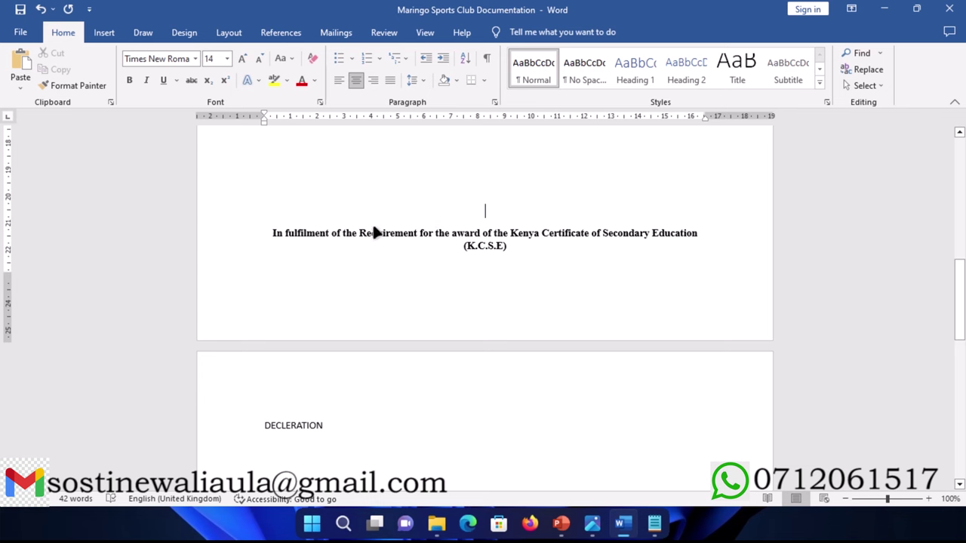
Step: Save the document with Ctrl+S
mouse_move(464, 33)
key("ctrl+s")
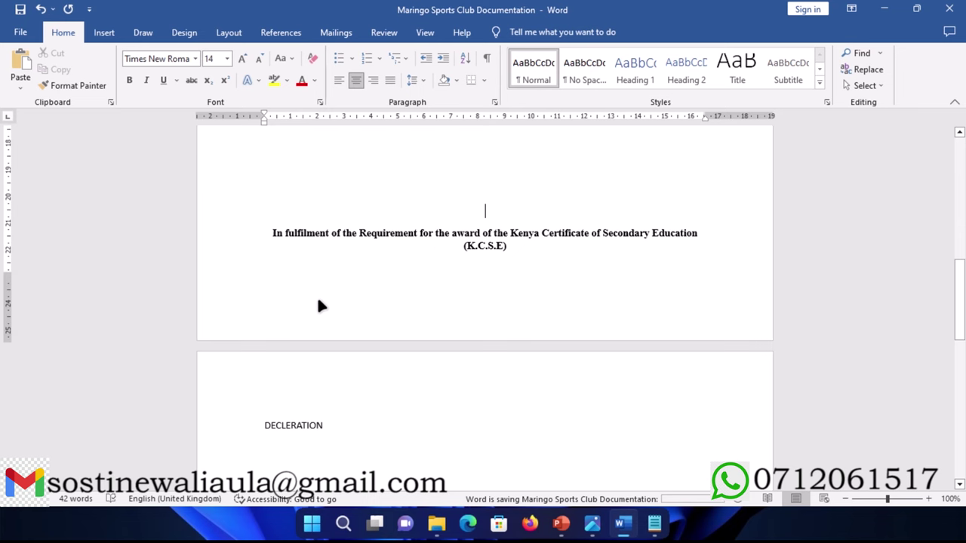
scroll(485, 302, "down", 15)
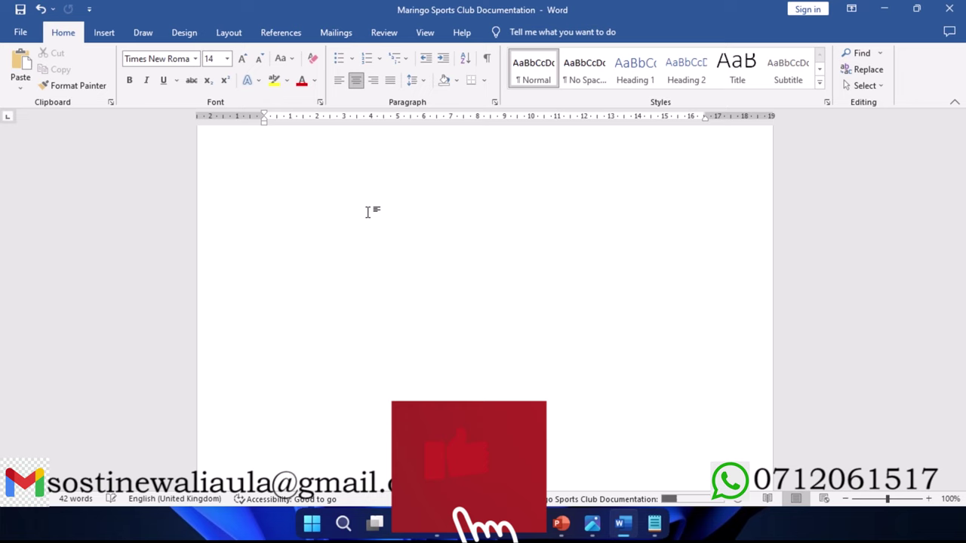
scroll(368, 211, "up", 5)
scroll(366, 223, "down", 3)
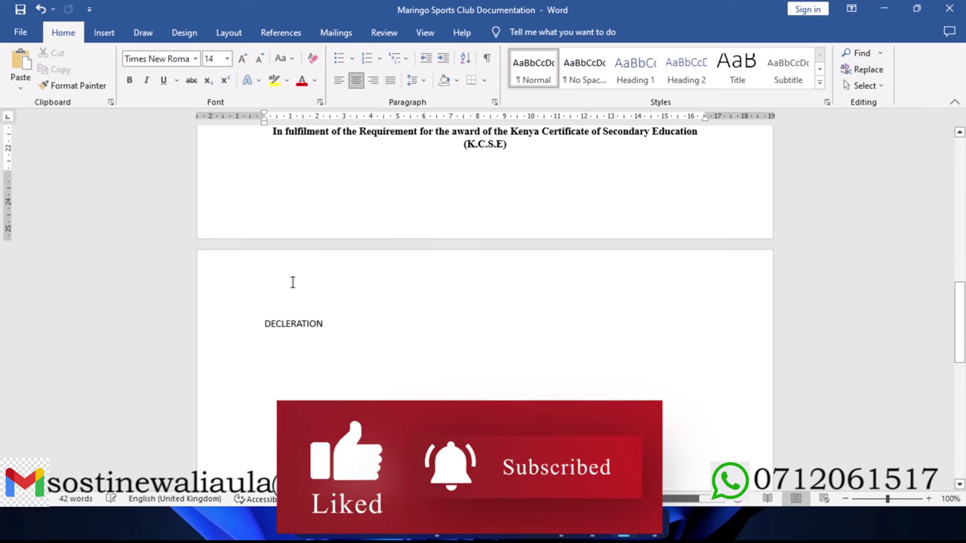
scroll(241, 329, "down", 1)
scroll(240, 329, "down", 1)
Step: Apply Heading 1 to DECLERATION and set the Heading 1 style's font colour to Automatic
left_click(235, 296)
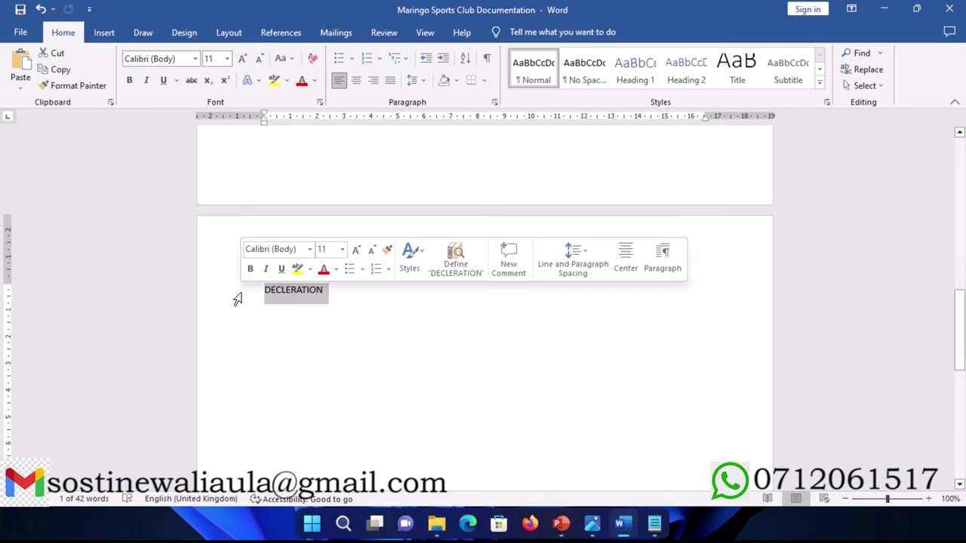
left_click(624, 60)
right_click(624, 63)
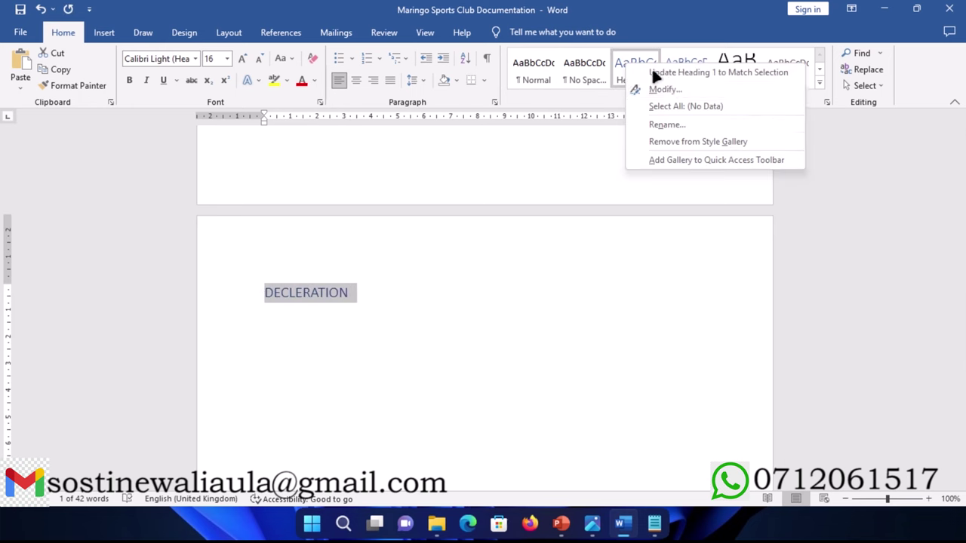
left_click(672, 90)
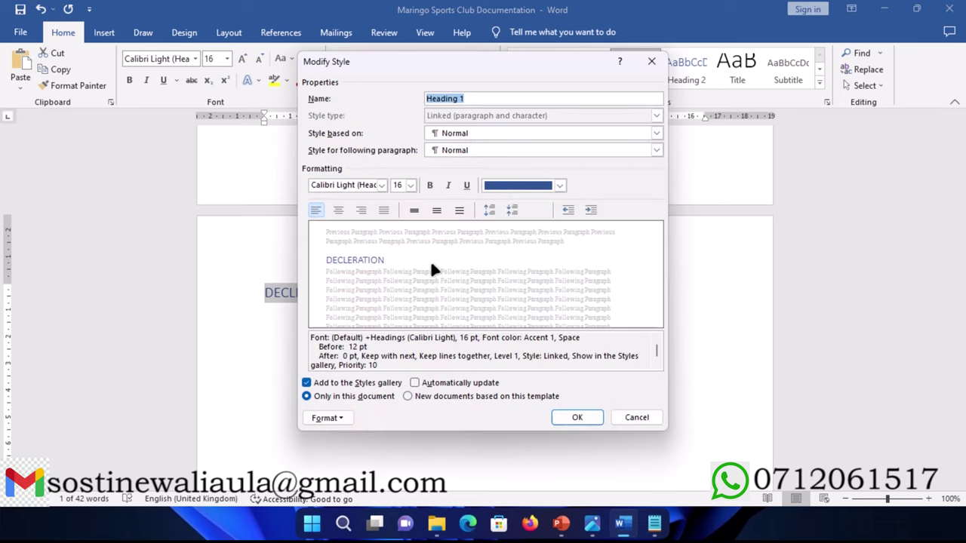
left_click(560, 187)
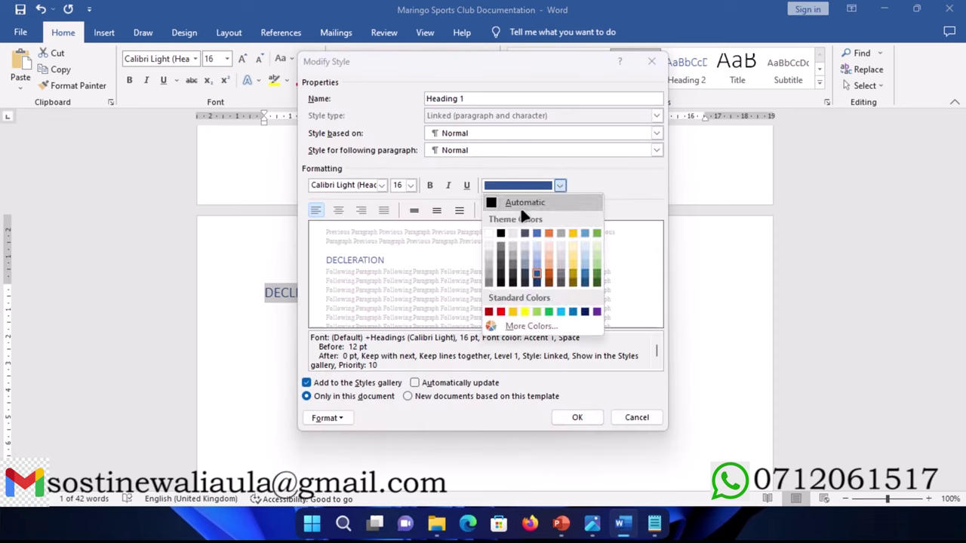
left_click(518, 204)
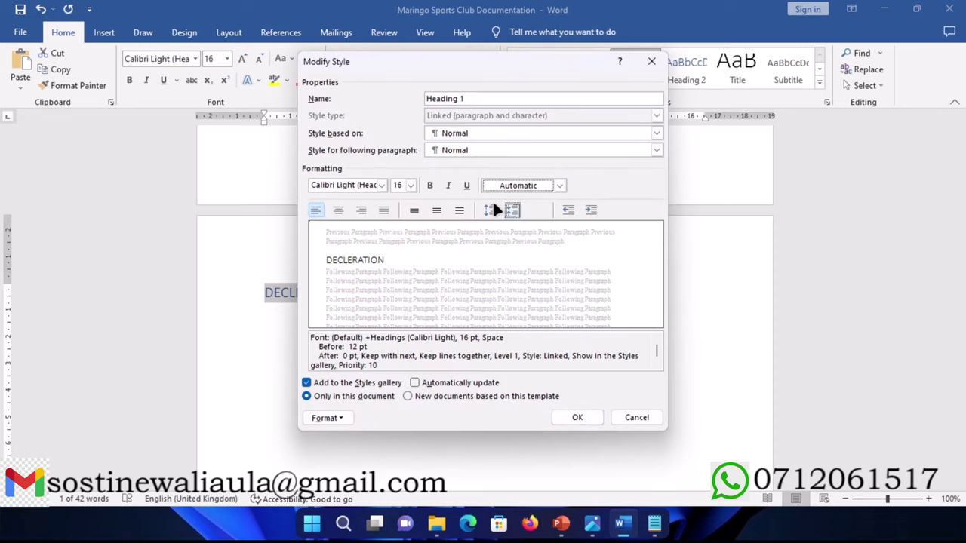
Step: Make the Heading 1 style bold Times New Roman with 1.5 line spacing
left_click(430, 185)
left_click(343, 186)
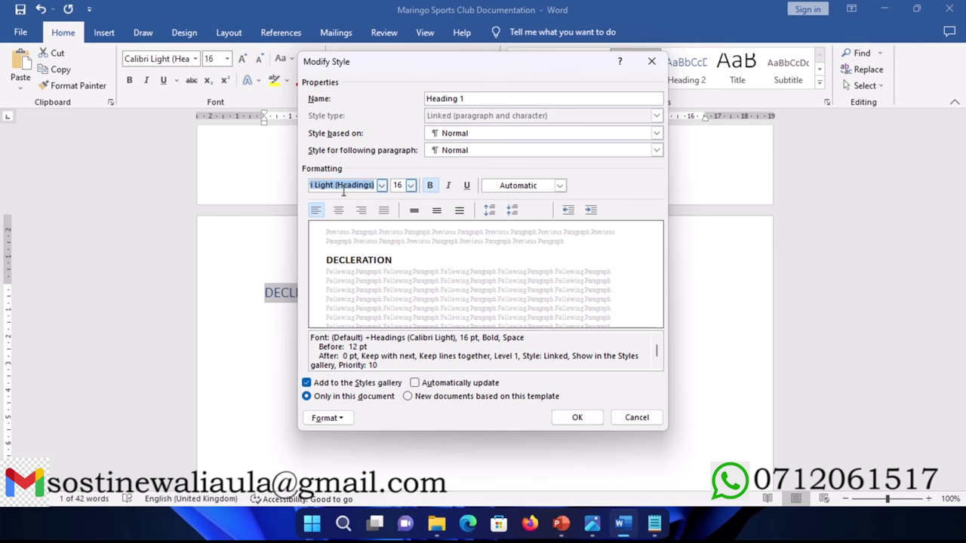
type("Times New Roman")
left_click(344, 190)
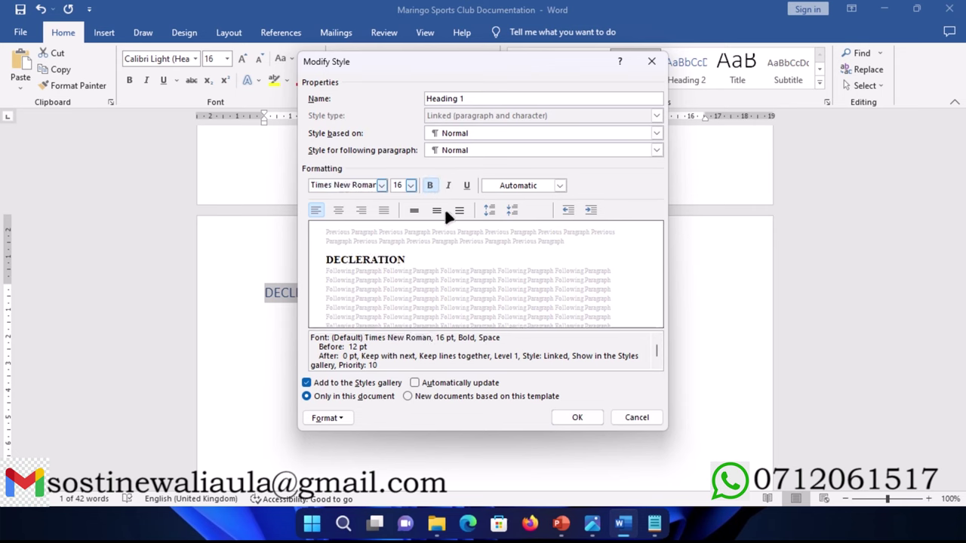
left_click(437, 211)
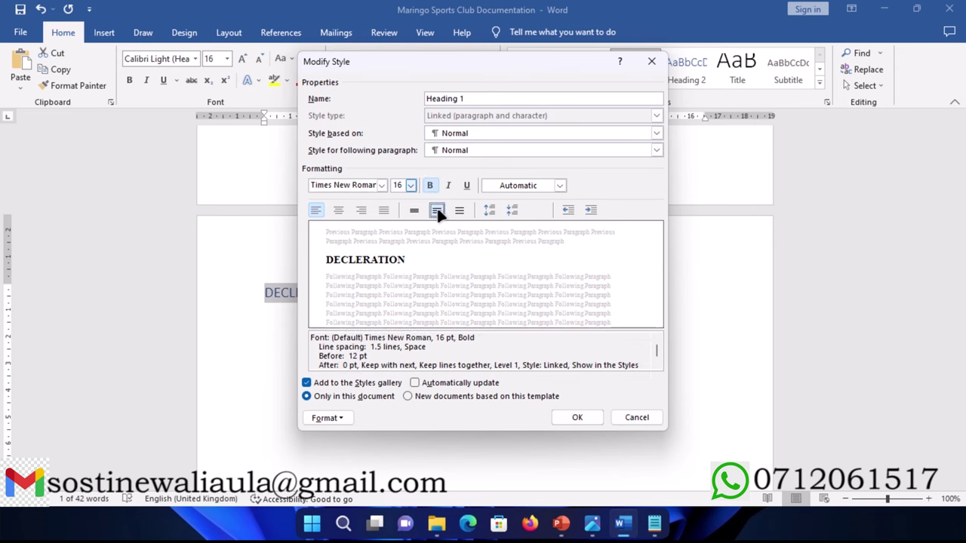
left_click(578, 418)
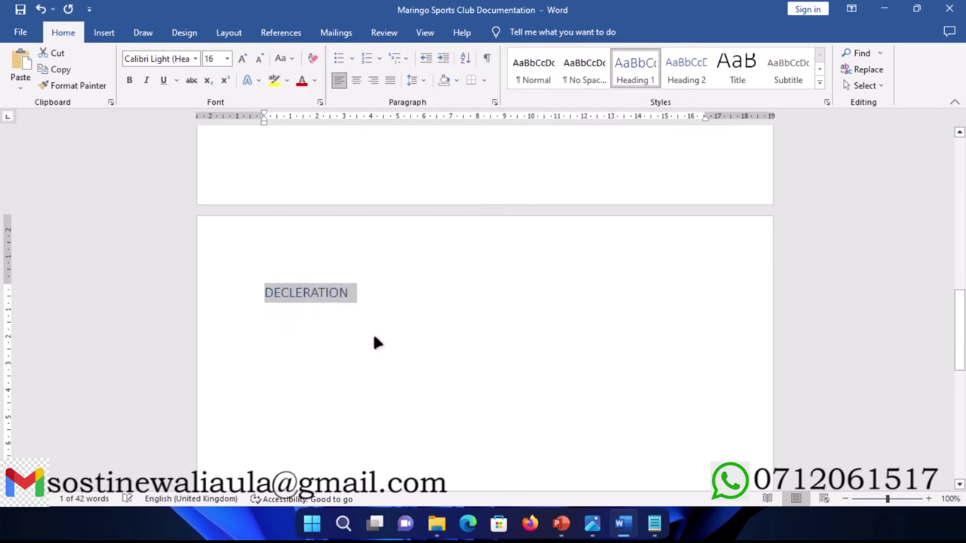
left_click(388, 293)
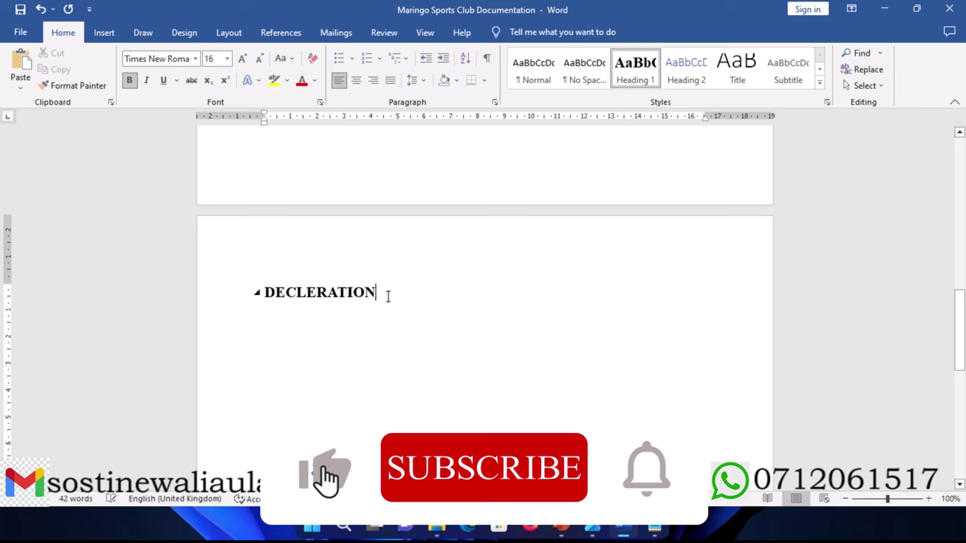
Step: Start a line under DECLERATION, then delete the typed author's name, leaving an empty paragraph
key("Return")
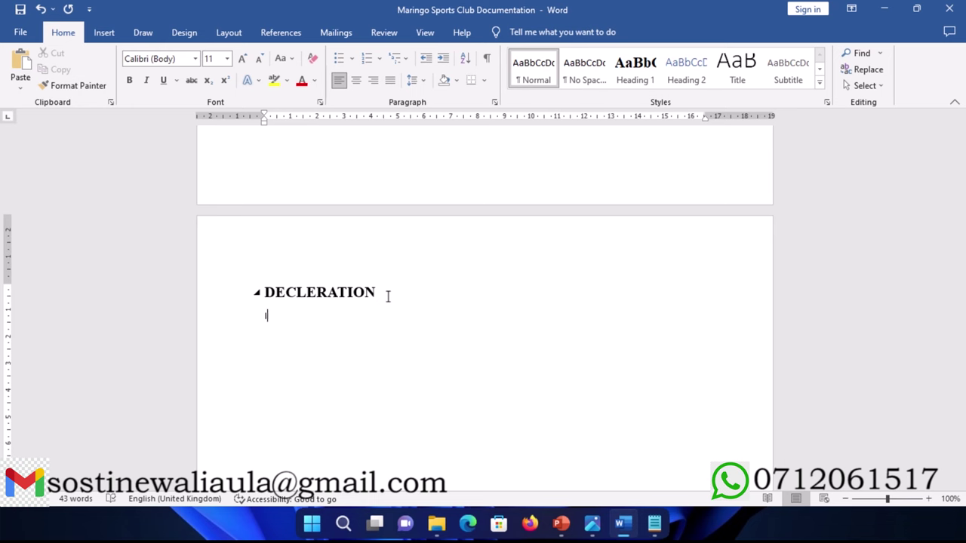
type("ohn Doe")
mouse_move(385, 30)
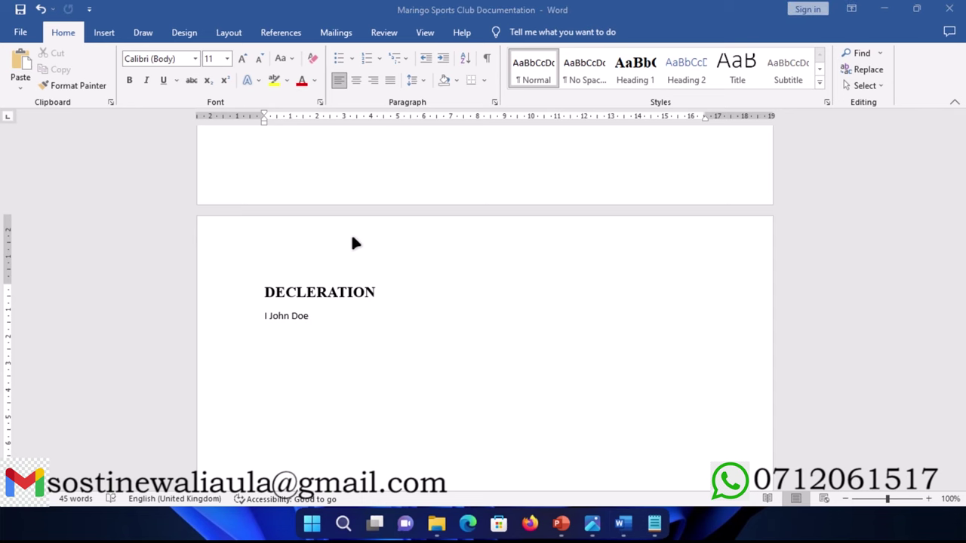
scroll(344, 350, "down", 1)
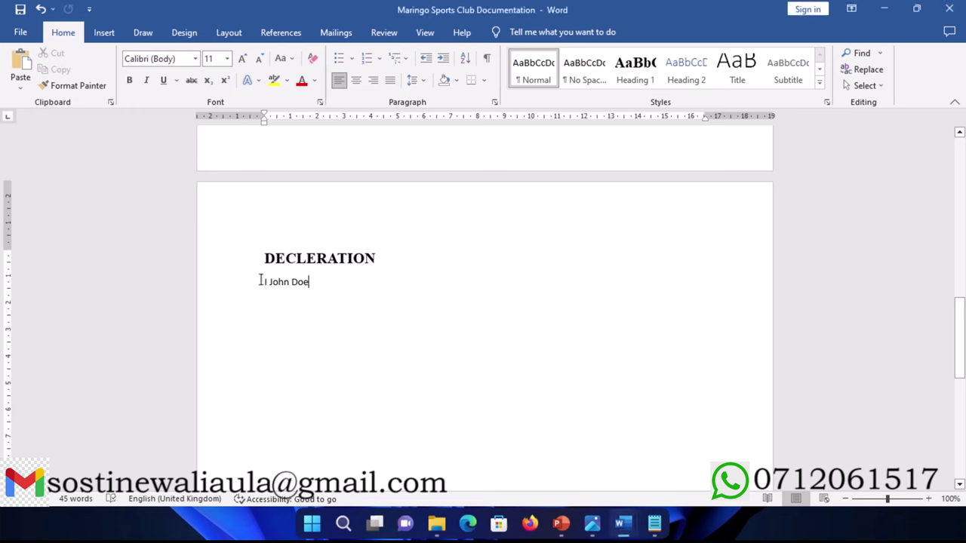
left_click_drag(261, 281, 342, 282)
key("BackSpace")
key("BackSpace")
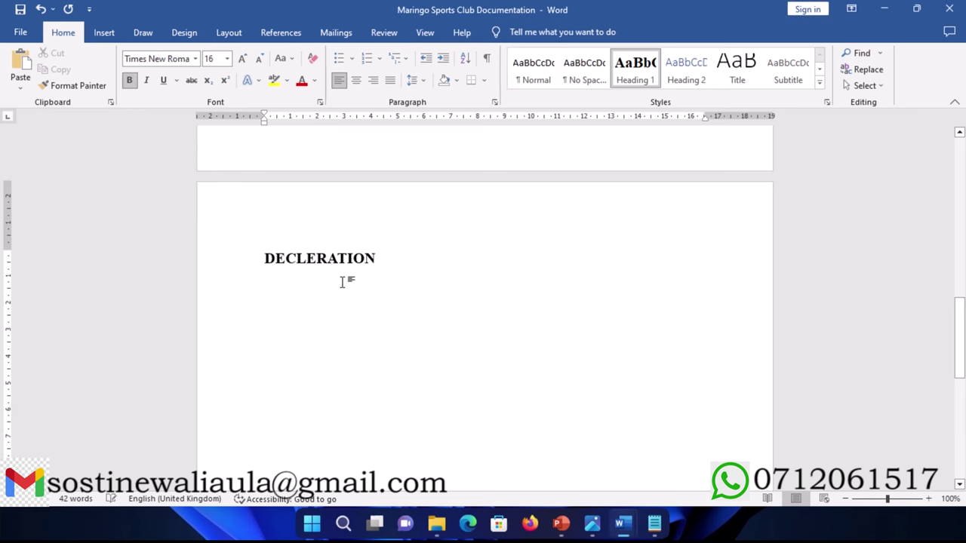
Step: Paste the 'I (name) hereby declare…' paragraph from the Ditto clip history below DECLERATION
key("Return")
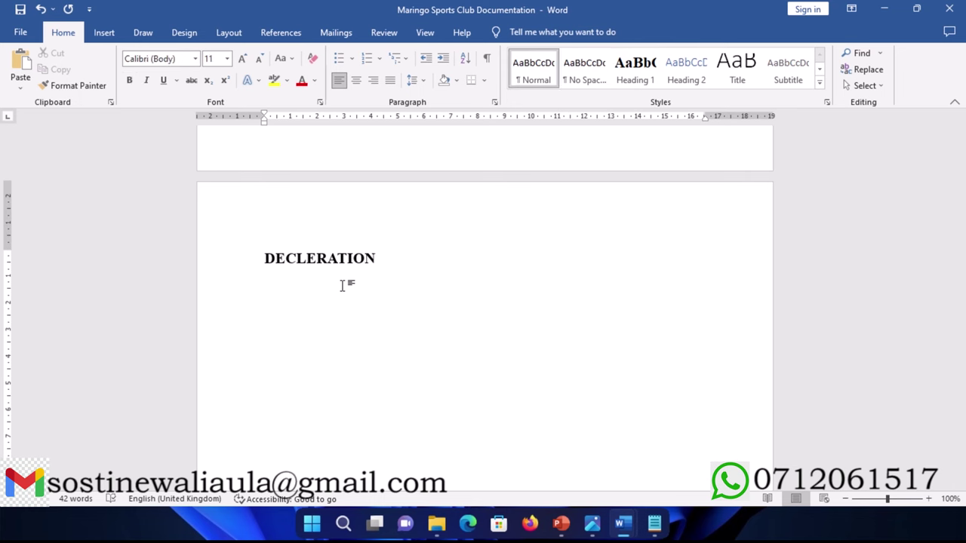
key("ctrl+grave")
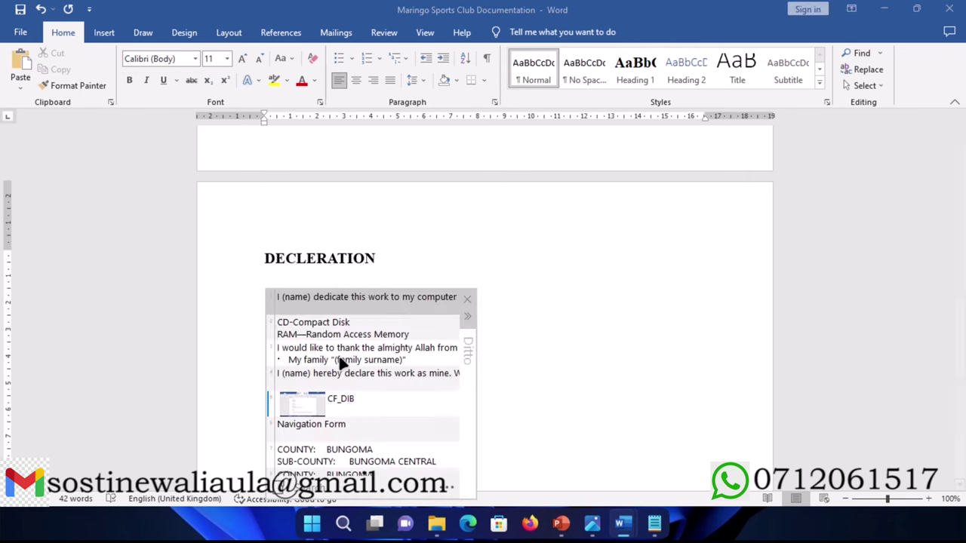
scroll(333, 375, "down", 3)
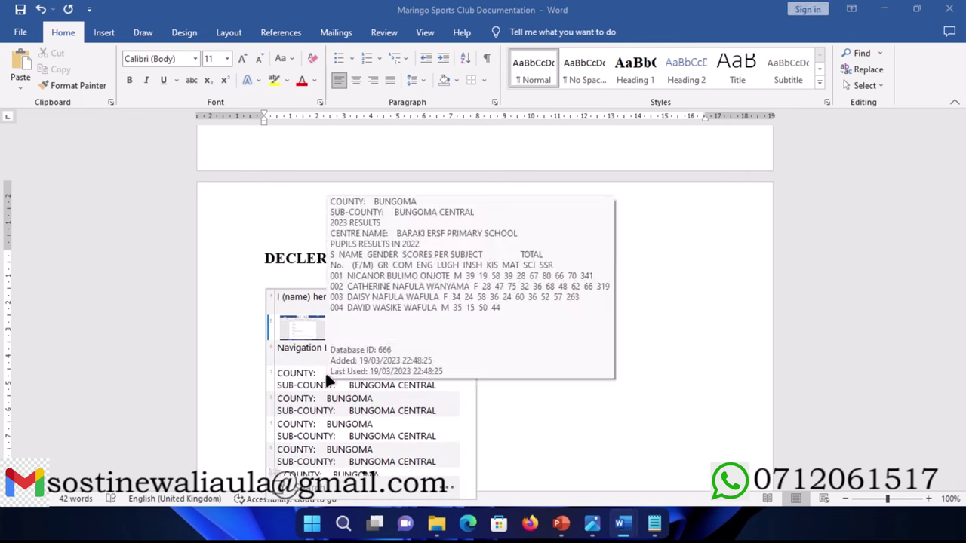
scroll(324, 371, "up", 3)
mouse_move(303, 361)
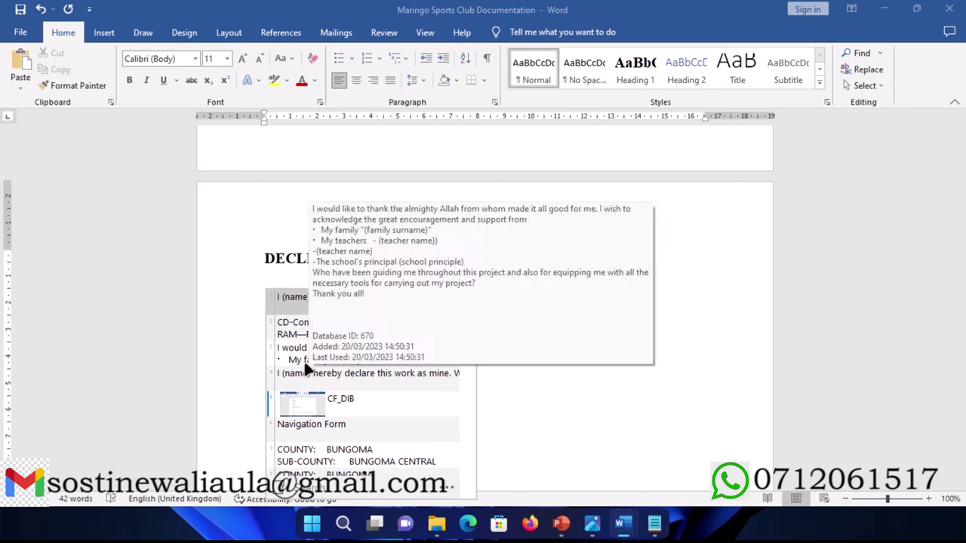
double_click(308, 369)
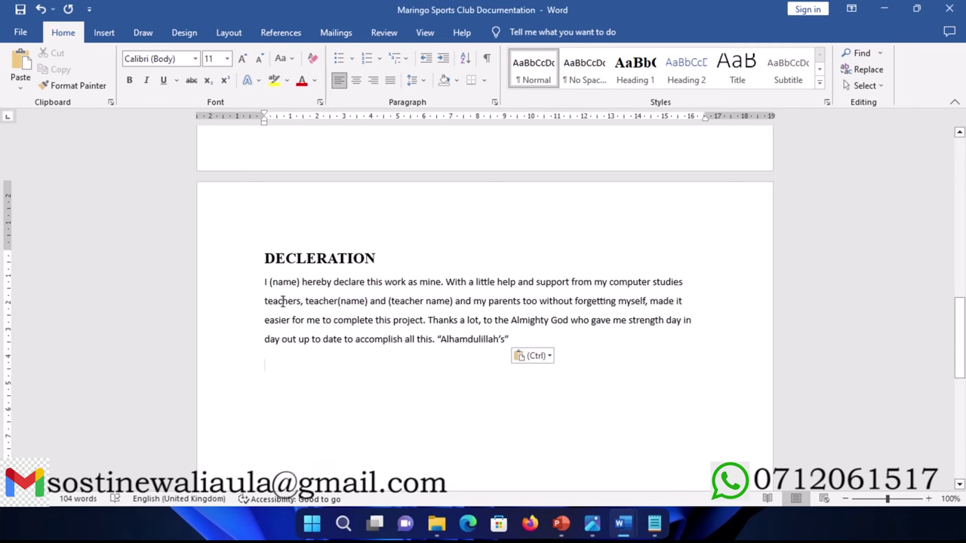
Step: Replace the (name) placeholder in the declaration with the author's name
double_click(279, 283)
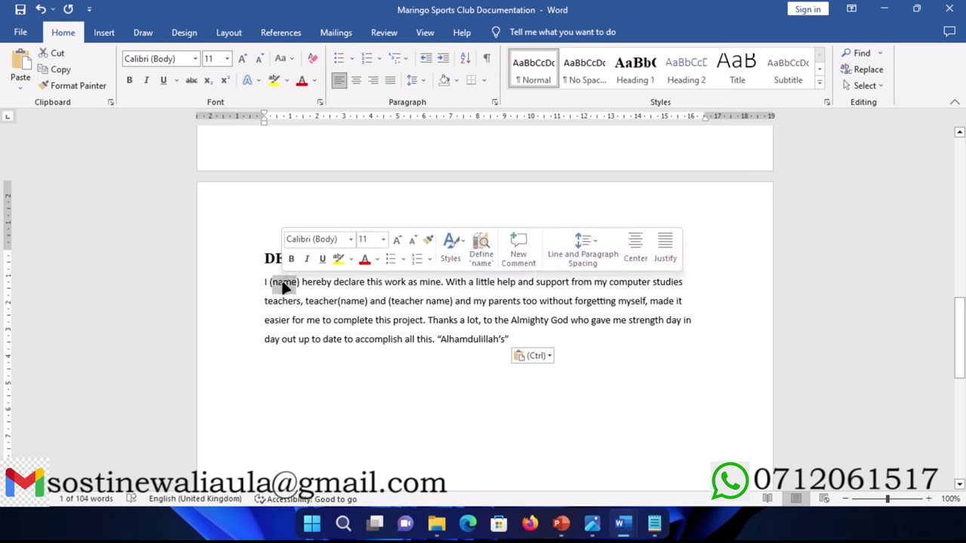
key("BackSpace")
key("BackSpace")
key("Delete")
key("Delete")
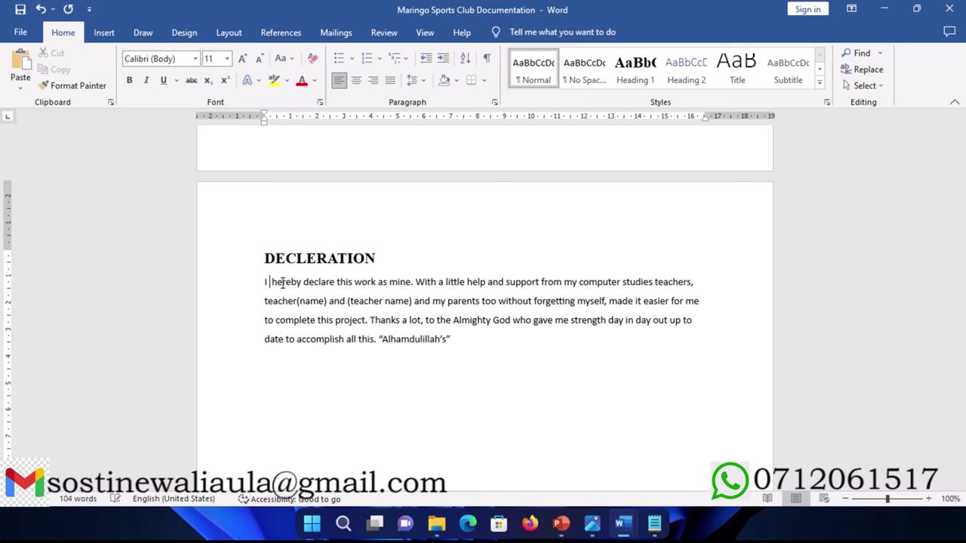
type("John Doe")
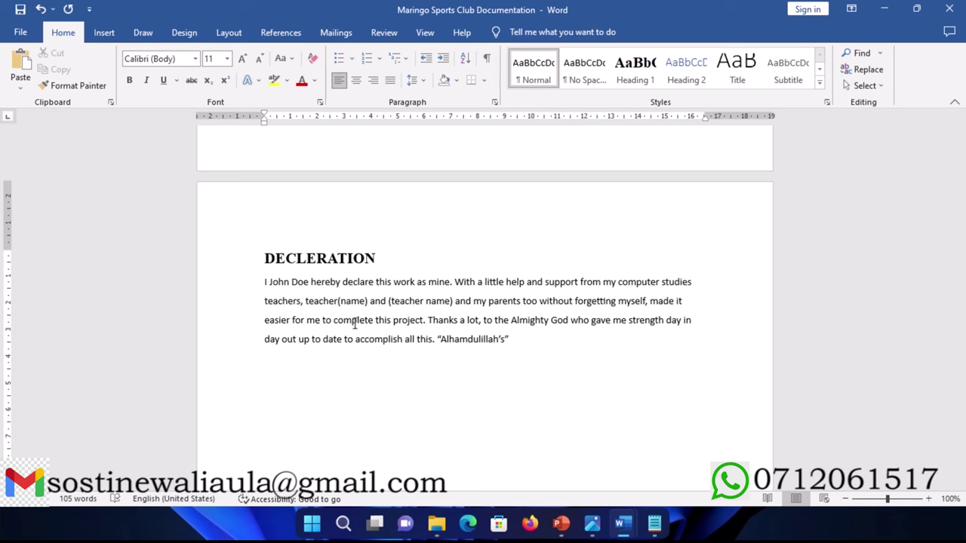
Step: Insert a page break after the declaration and bring the Notepad Key Items notes forward
left_click(526, 351)
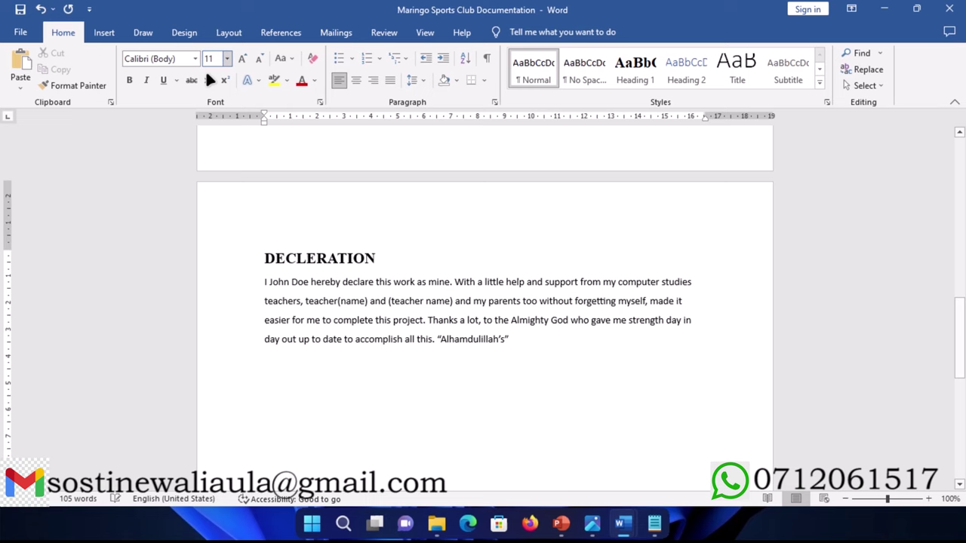
left_click(104, 32)
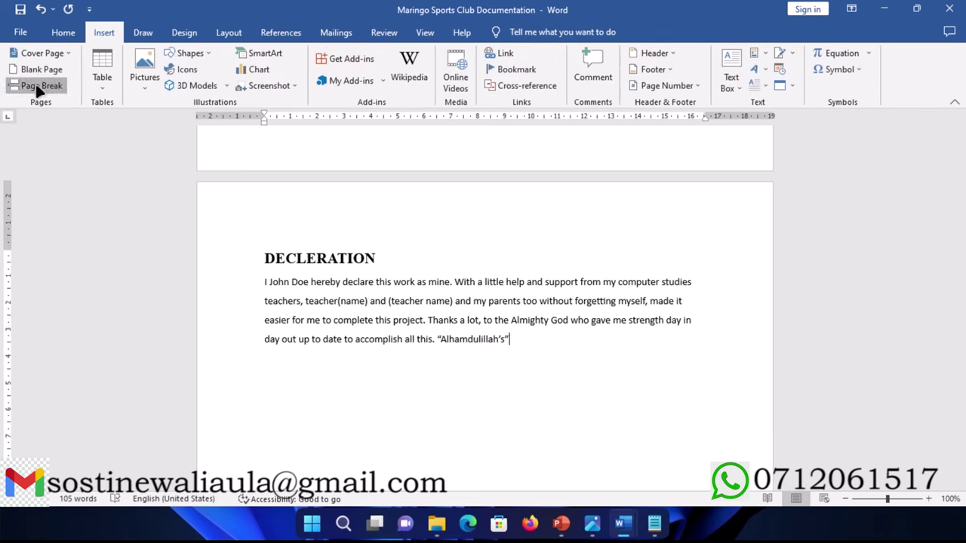
left_click(35, 86)
scroll(589, 392, "down", 1)
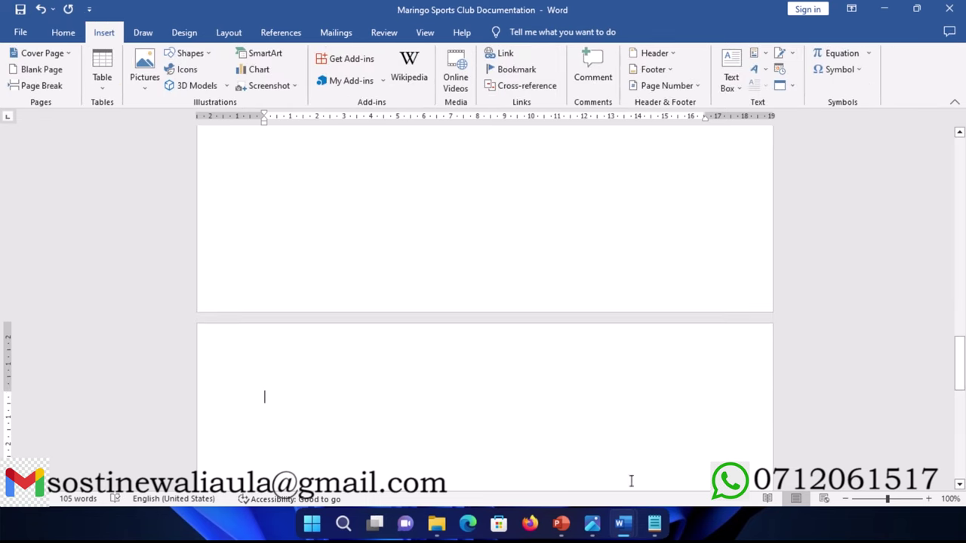
left_click(654, 522)
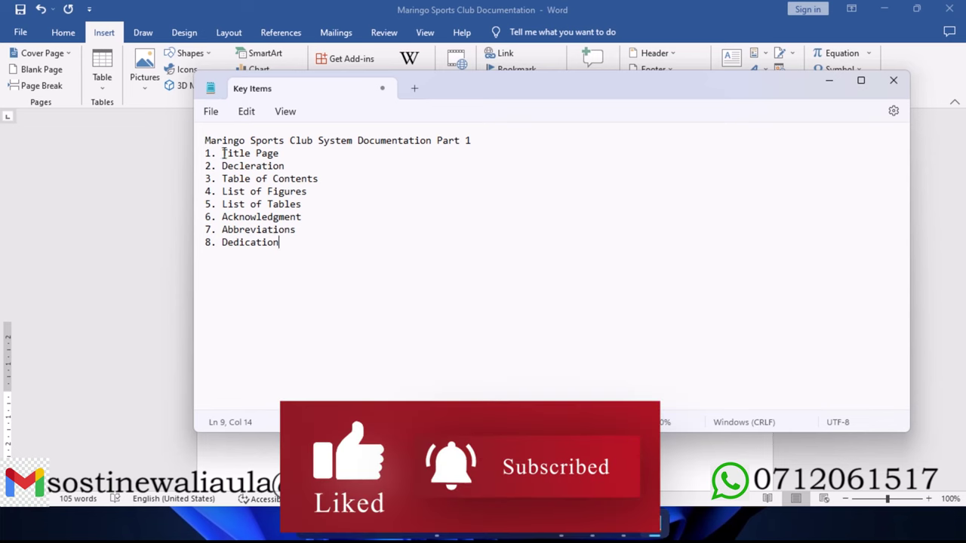
Step: Highlight Title Page, Decleration and Table of Contents in the Key Items list, then minimize Notepad
left_click_drag(222, 153, 283, 153)
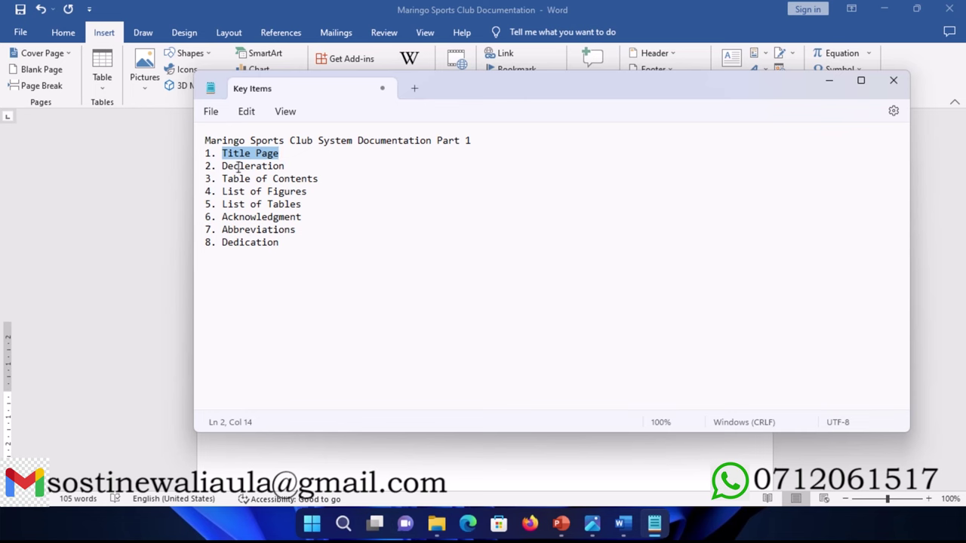
left_click_drag(223, 169, 283, 167)
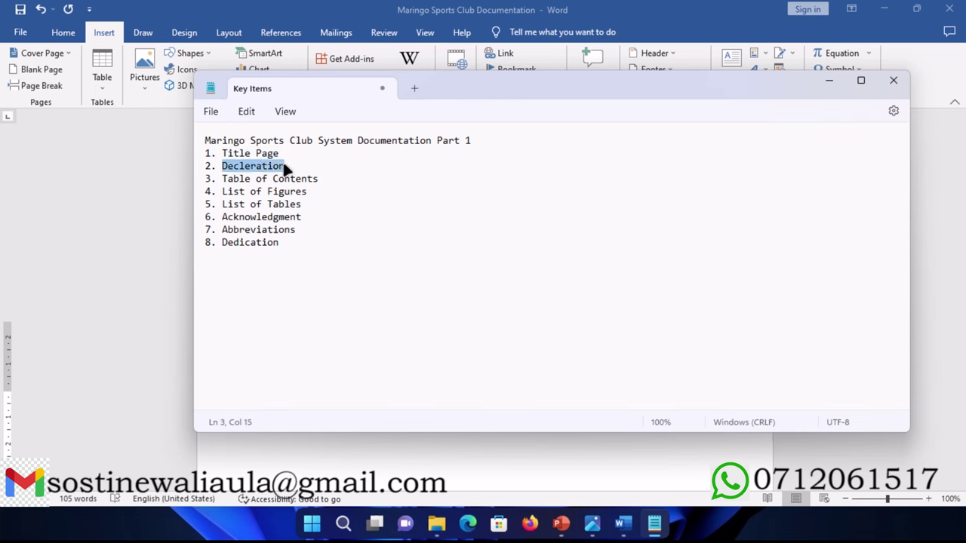
left_click_drag(222, 179, 358, 178)
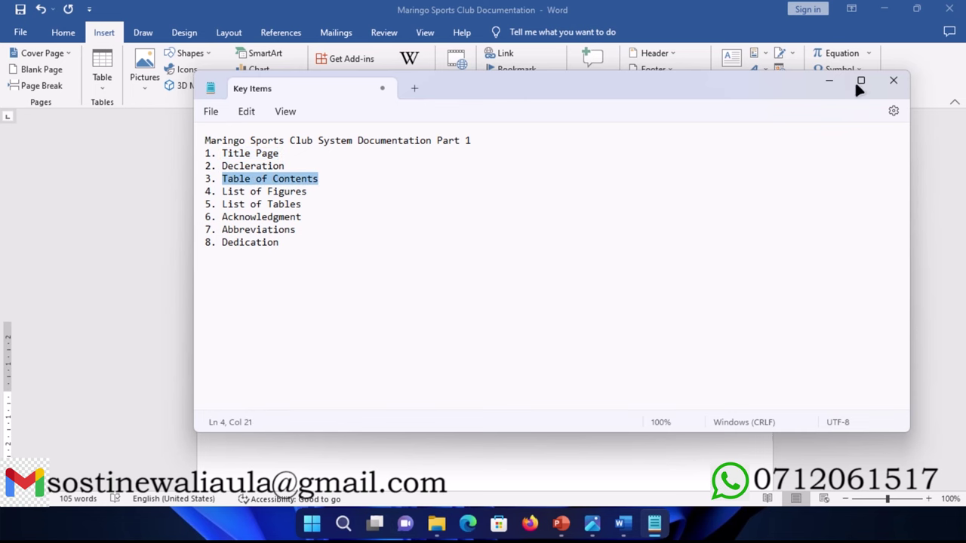
left_click(828, 80)
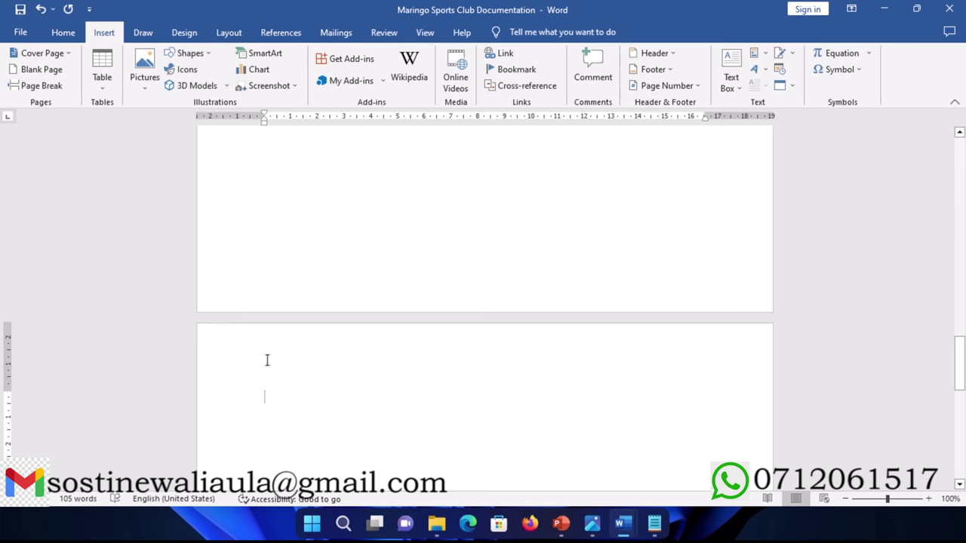
Step: Type TABLE OF CONTENTS, style it Heading 1, and add an empty normal paragraph below
type("TAB")
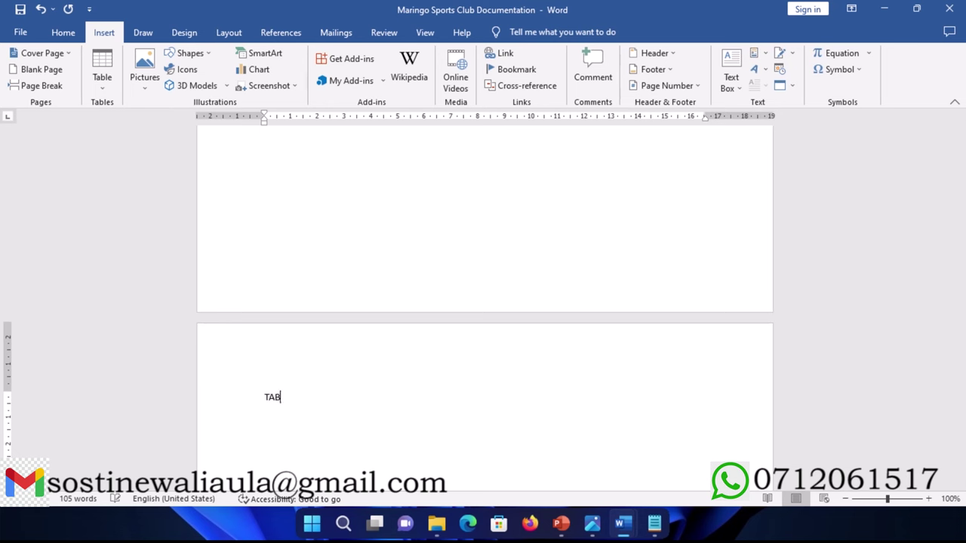
type("LE OF CONTENTS")
left_click(223, 402)
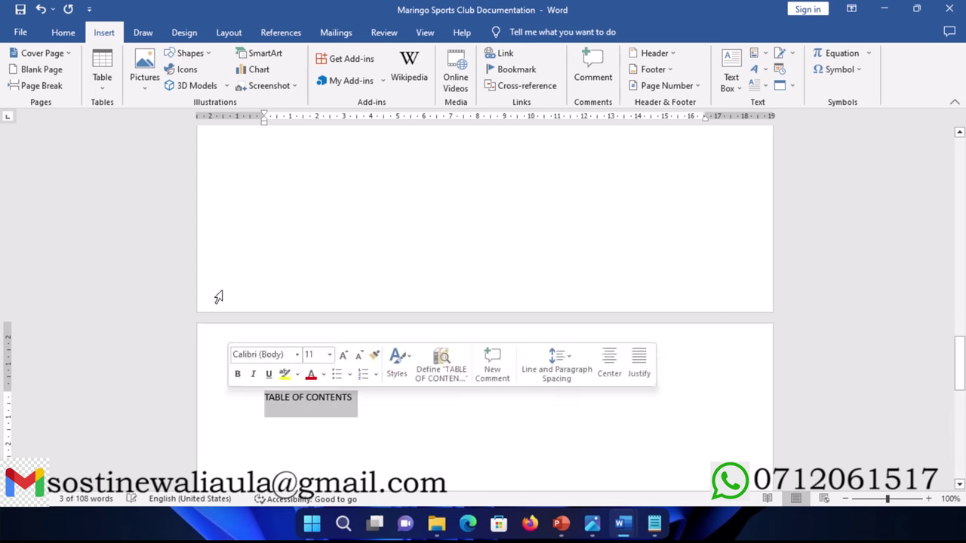
left_click(63, 34)
left_click(626, 68)
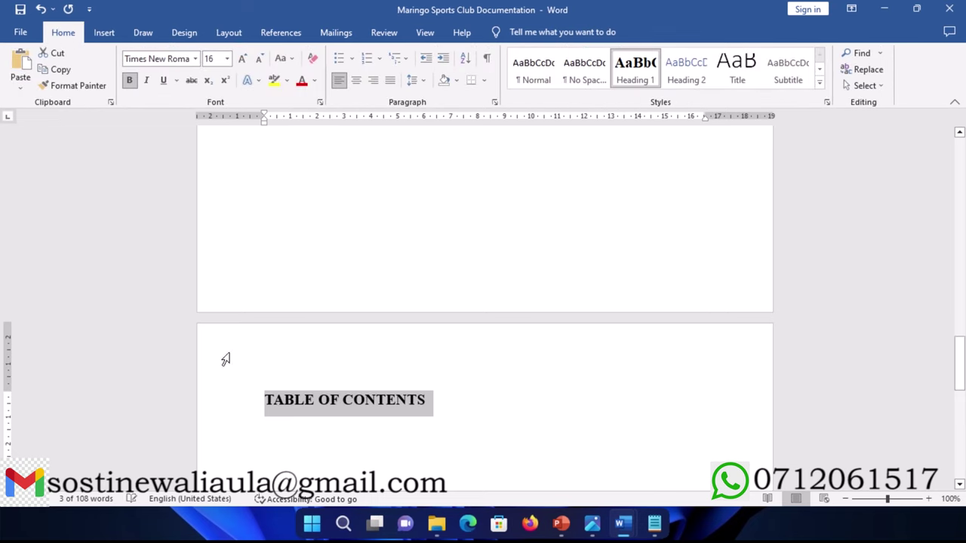
scroll(248, 354, "down", 2)
left_click(442, 329)
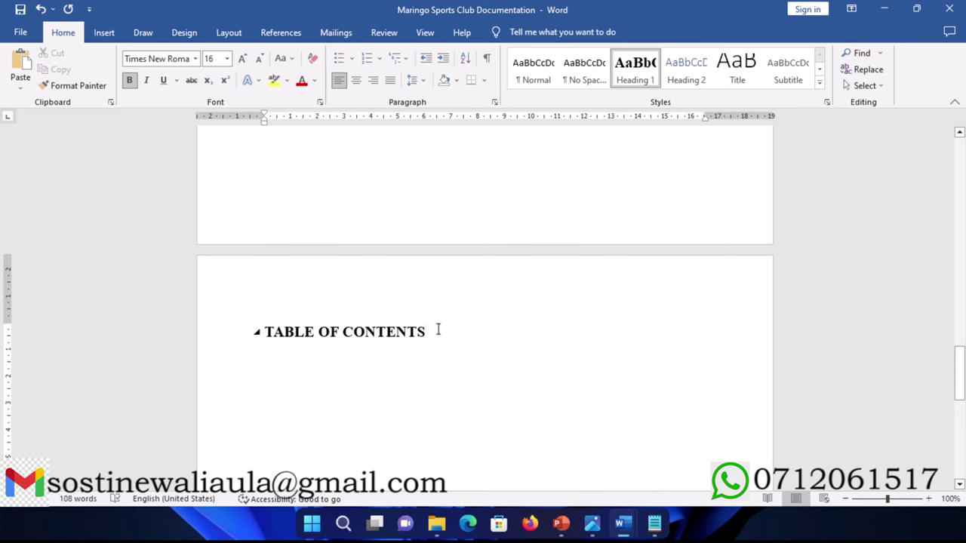
key("Return")
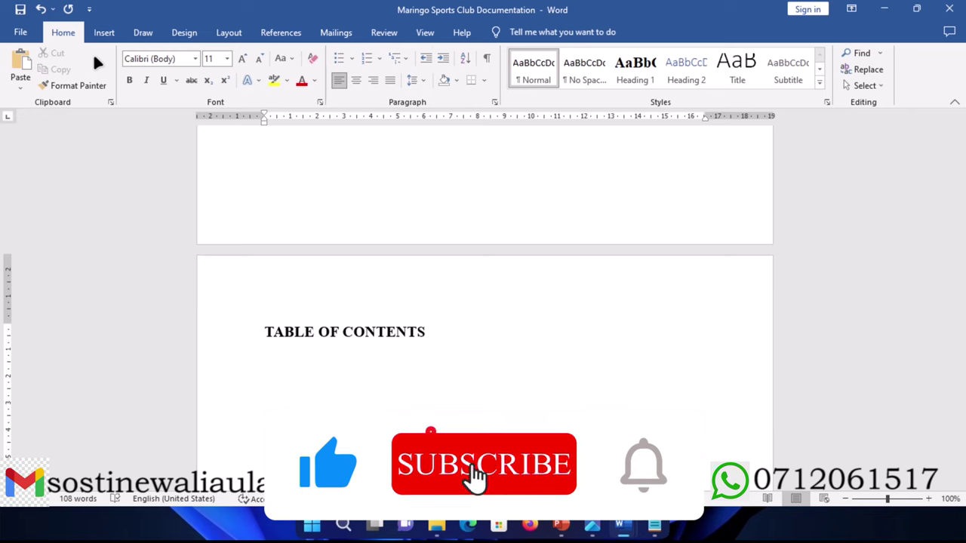
Step: Insert a page break after the table of contents, check the Key Items notes, and type the heading
left_click(103, 33)
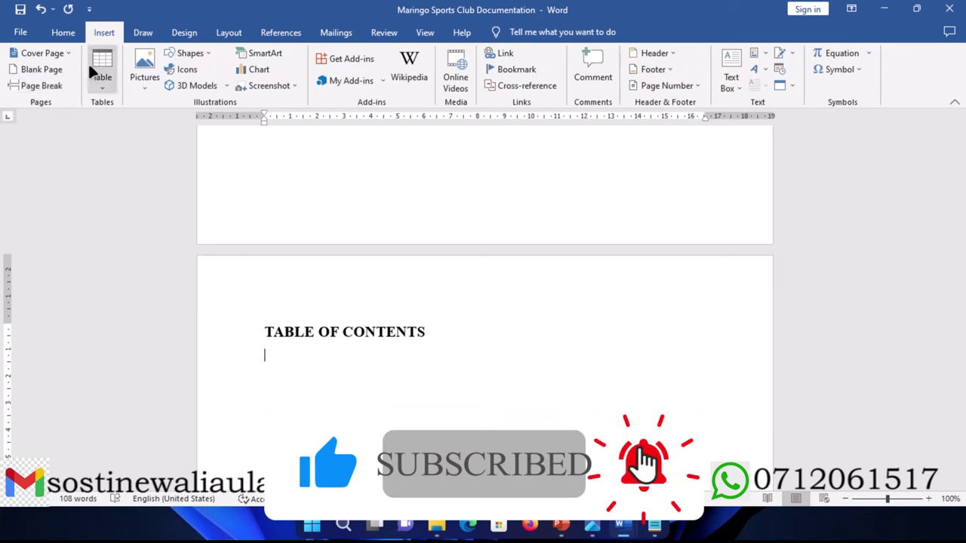
left_click(46, 86)
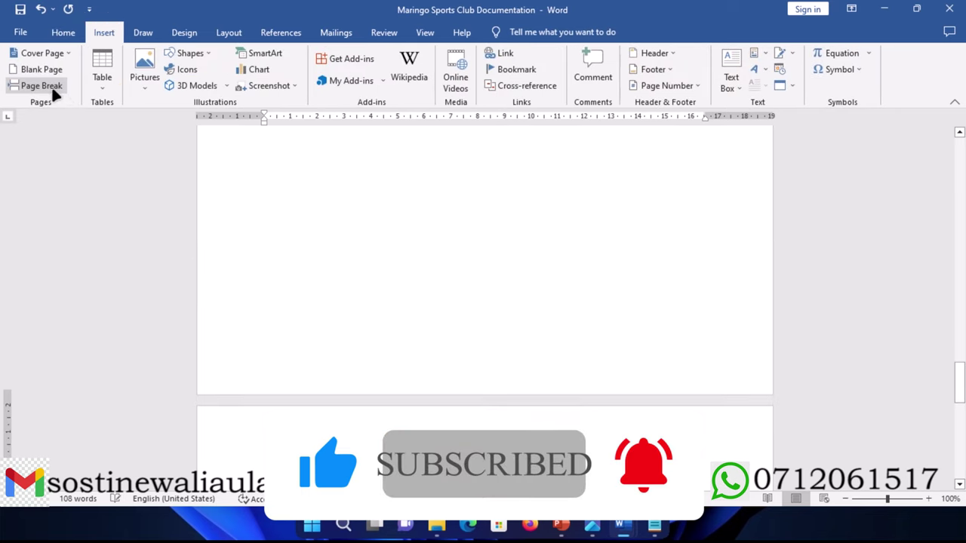
left_click(654, 523)
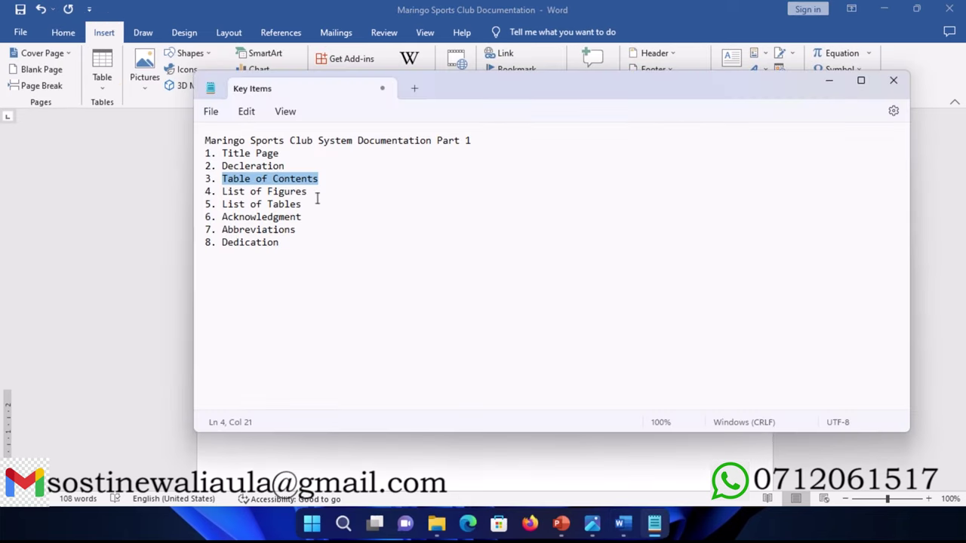
left_click(829, 80)
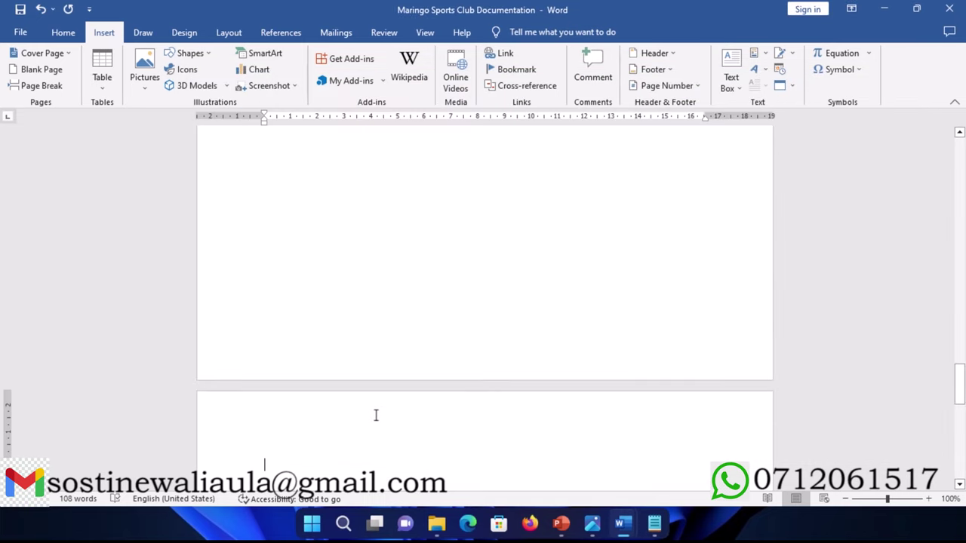
type("URES")
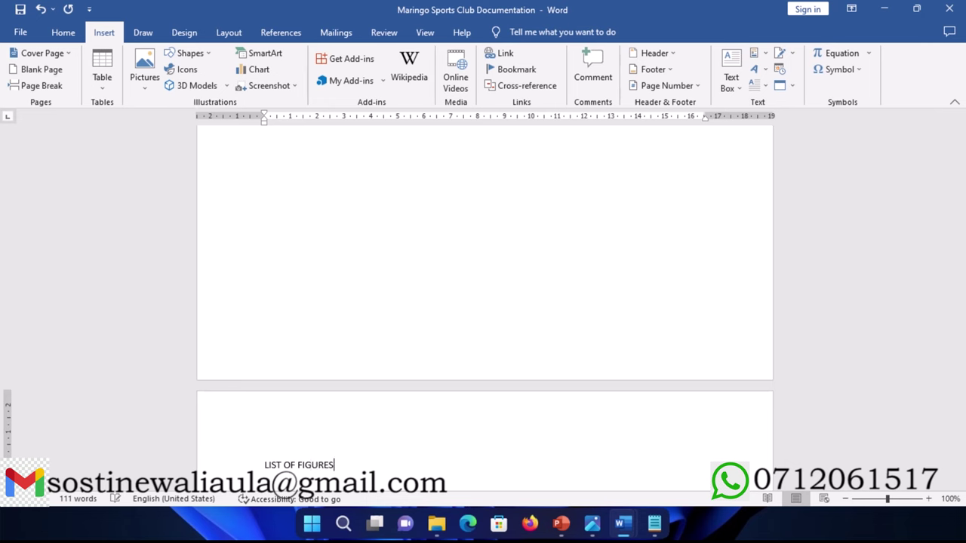
Step: Apply Heading 1 to LIST OF FIGURES and add an empty line below it
scroll(373, 414, "down", 3)
left_click(227, 367)
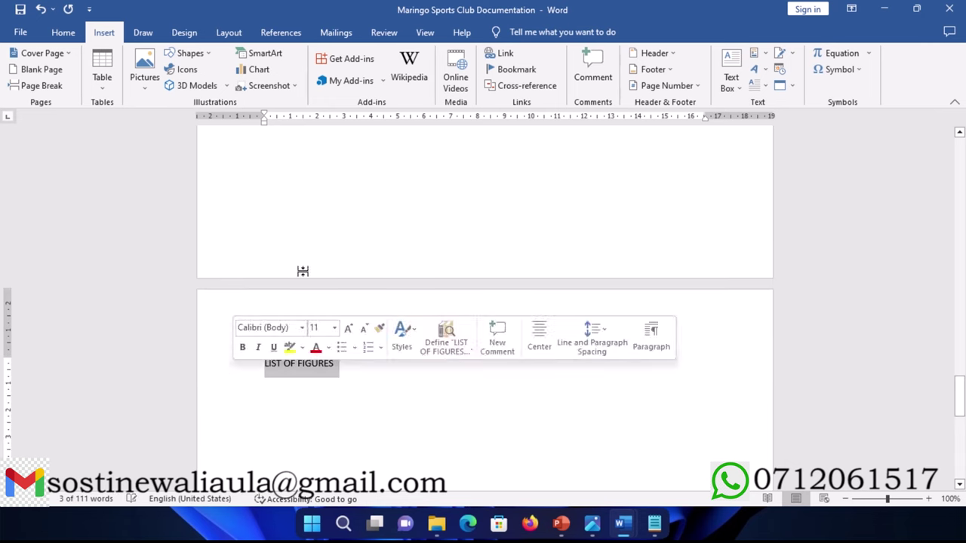
left_click(60, 32)
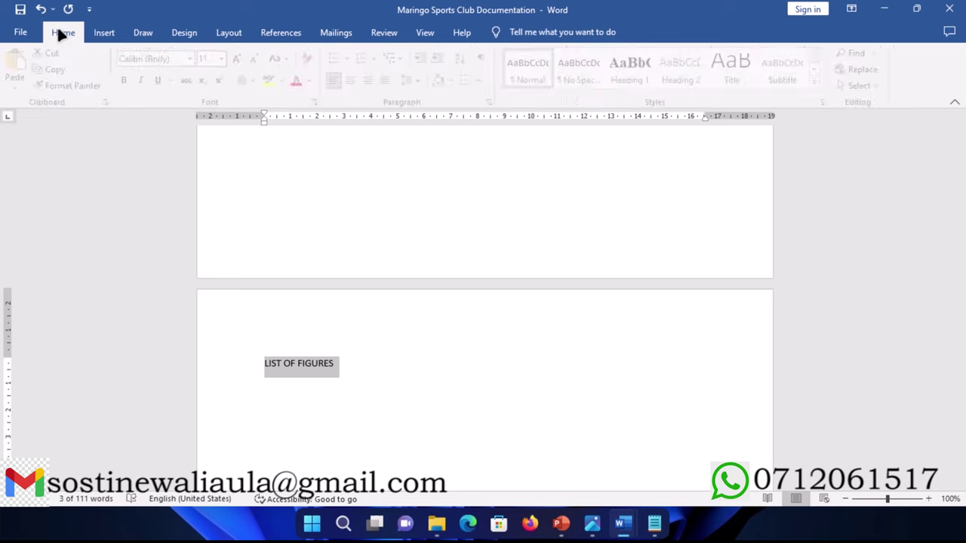
left_click(626, 70)
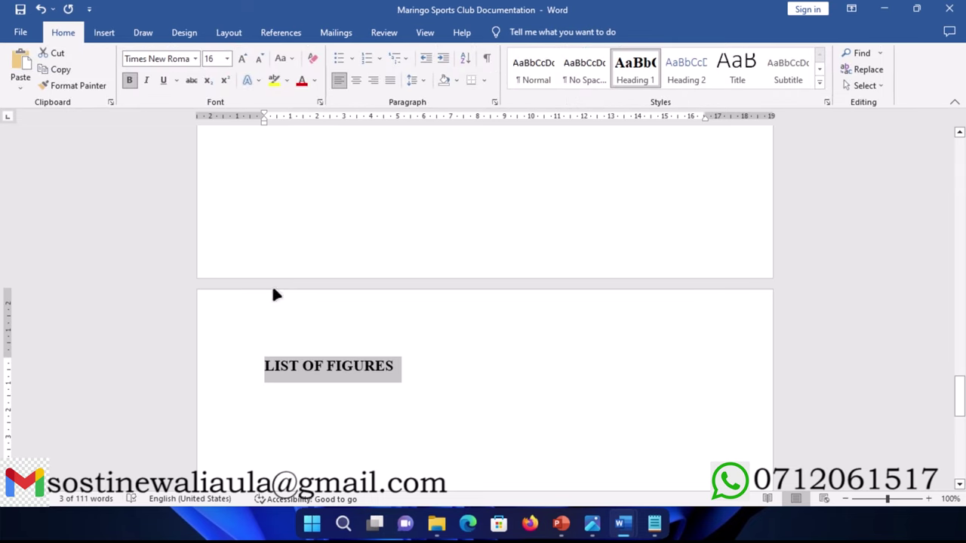
scroll(243, 332, "down", 2)
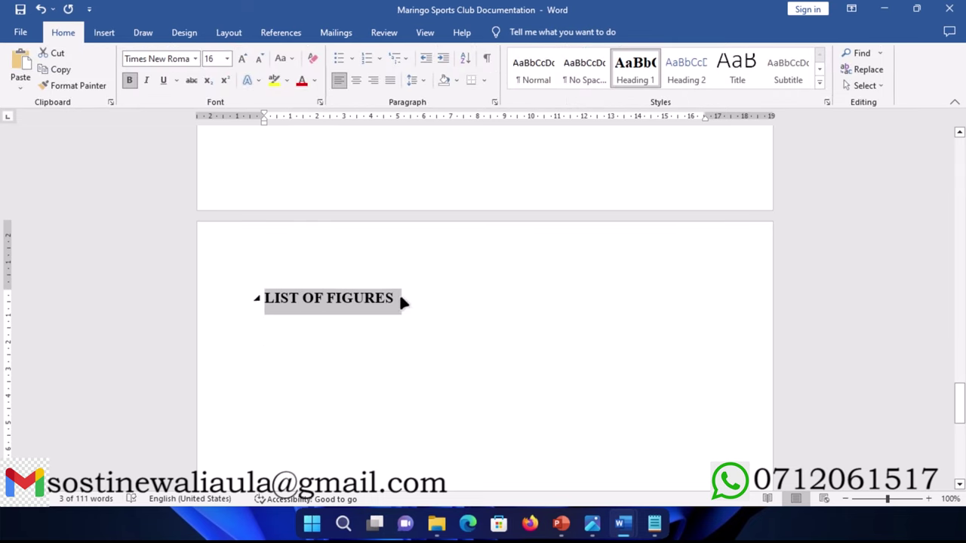
left_click(399, 299)
key("Return")
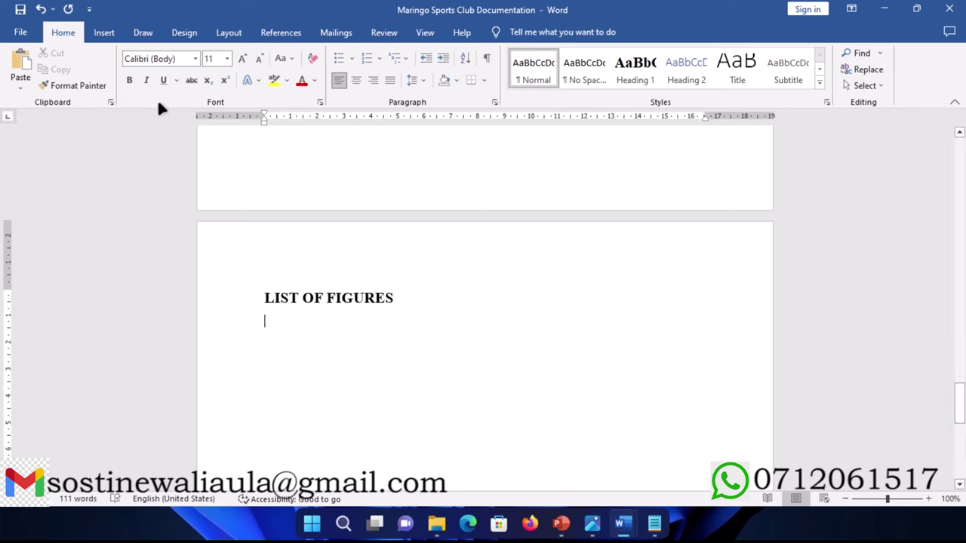
Step: Insert a page break after LIST OF FIGURES, check the Key Items list, and type LIST OF TABLES
left_click(104, 32)
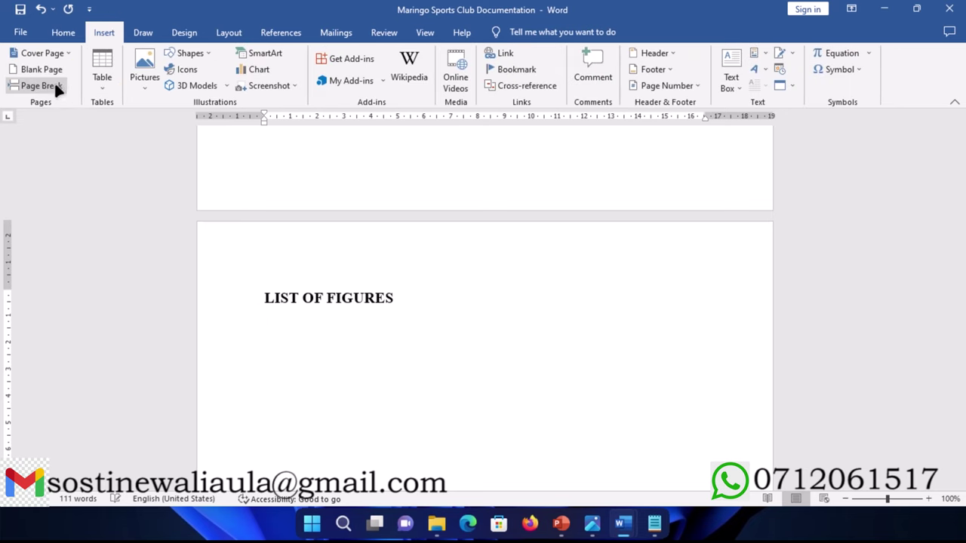
left_click(55, 86)
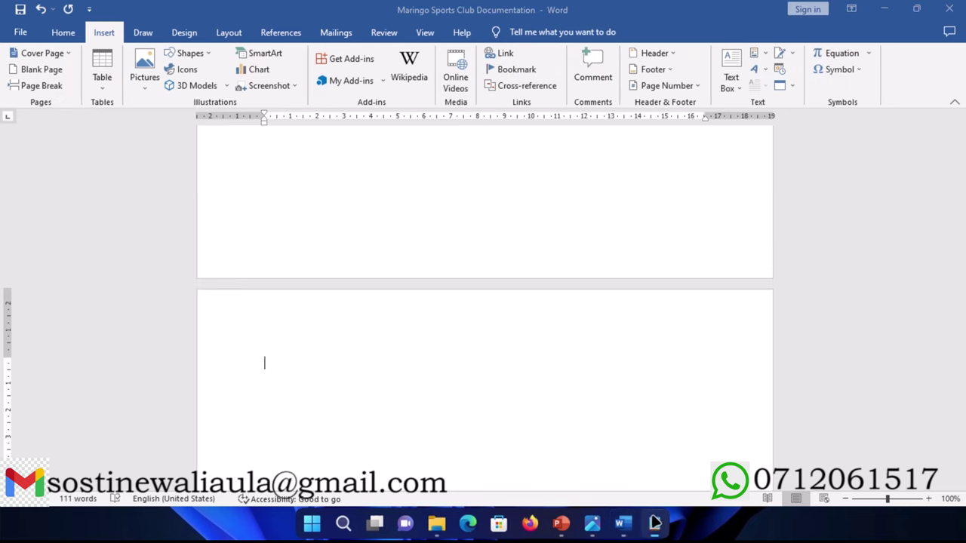
left_click(655, 523)
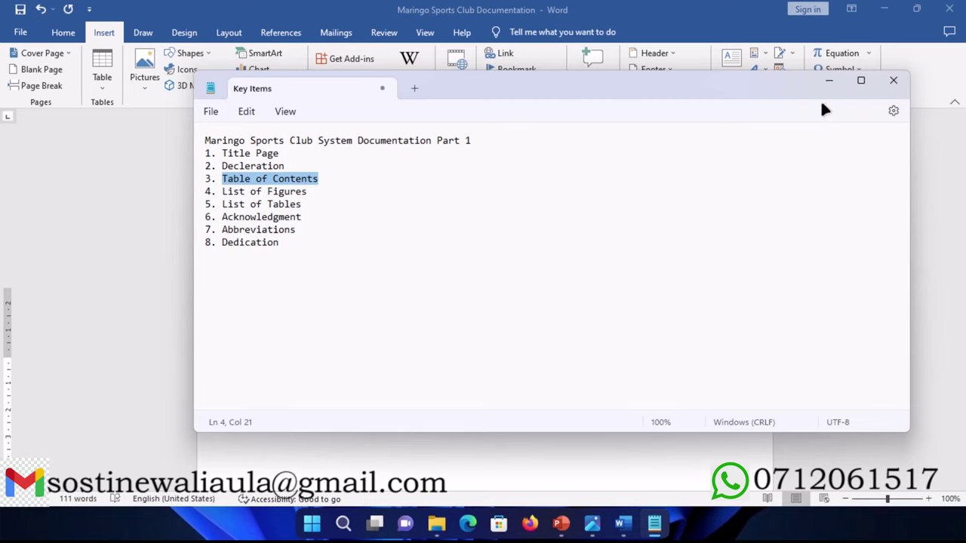
left_click(828, 80)
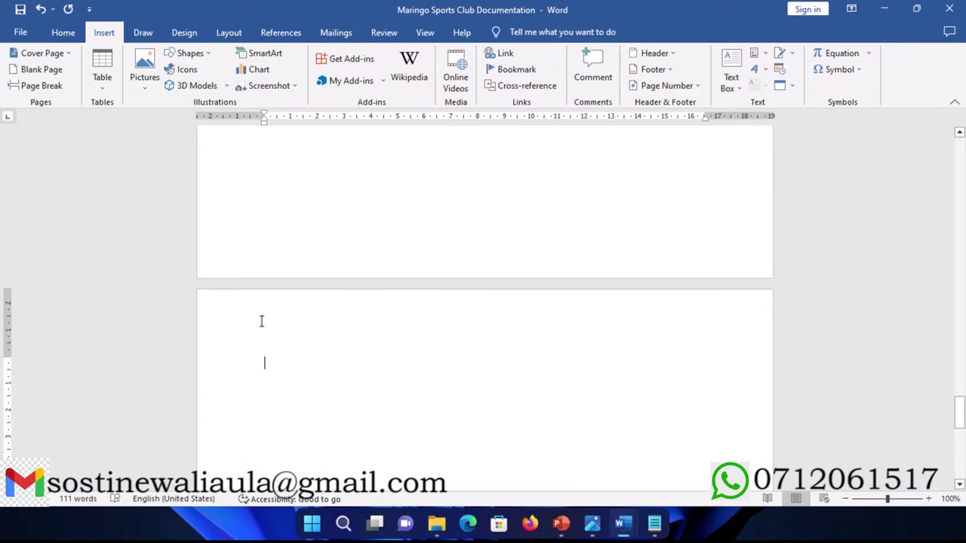
type("LIST OF")
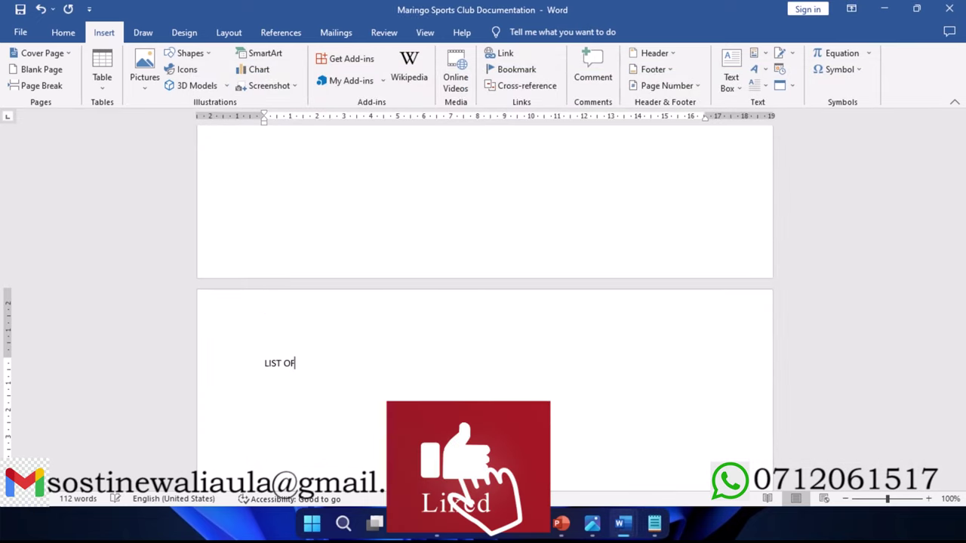
type(" TABLES")
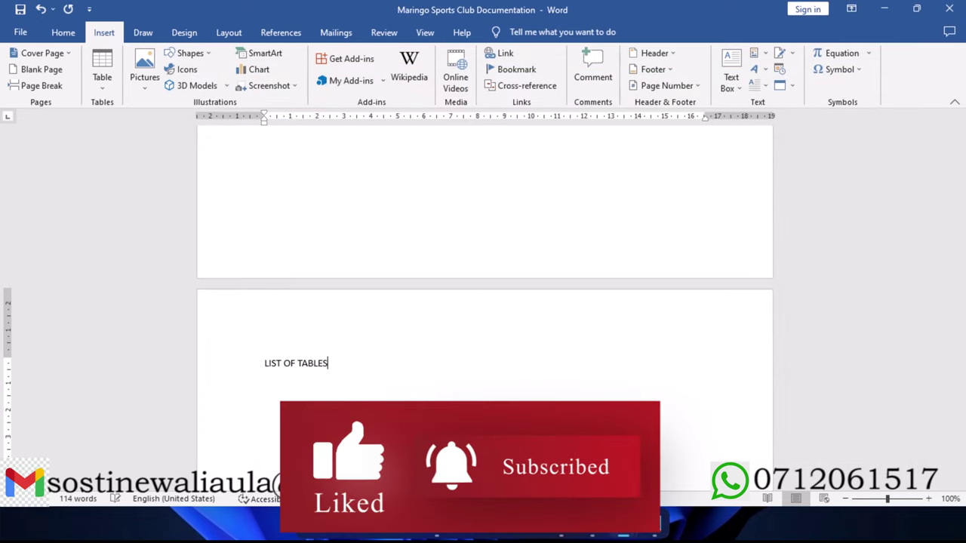
Step: Apply Heading 1 to LIST OF TABLES and start a normal line below it
left_click(220, 373)
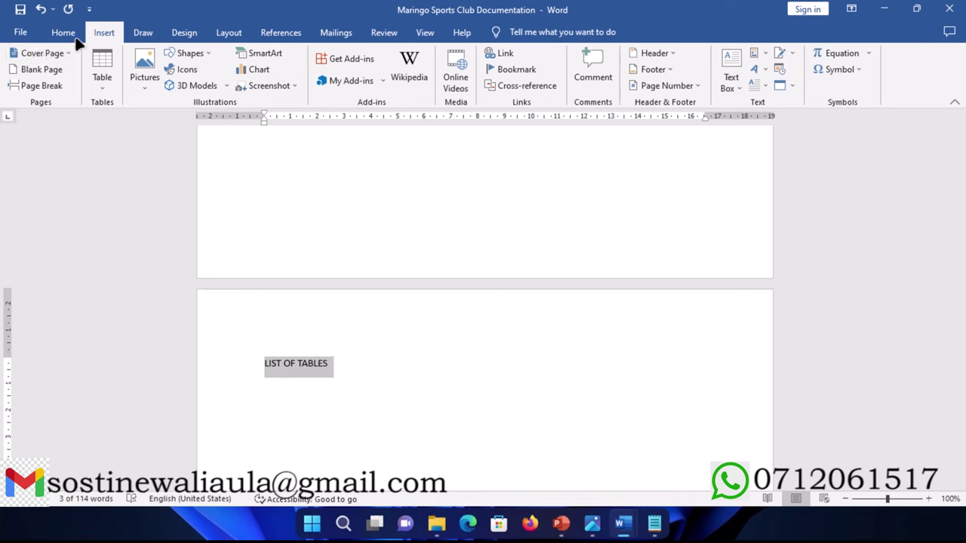
left_click(66, 34)
left_click(636, 68)
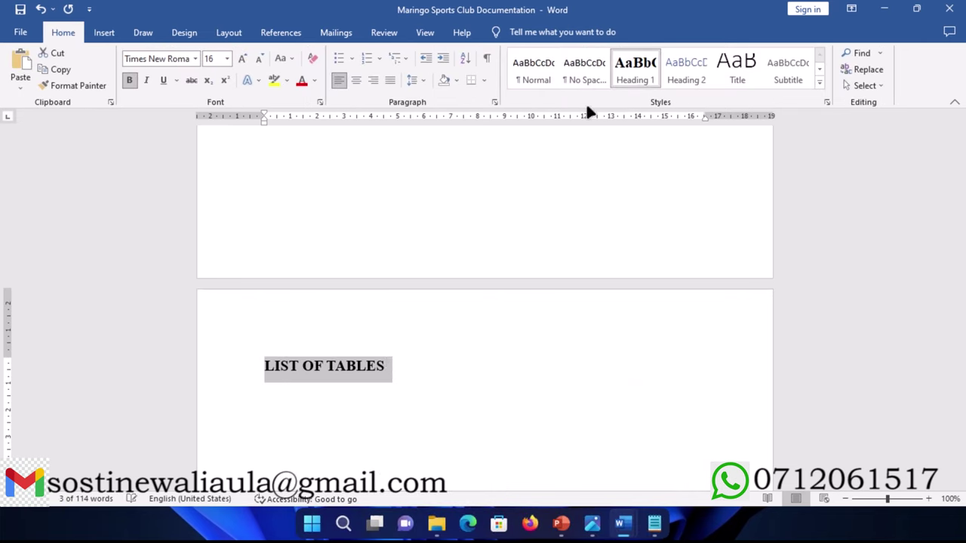
left_click(392, 366)
key("Return")
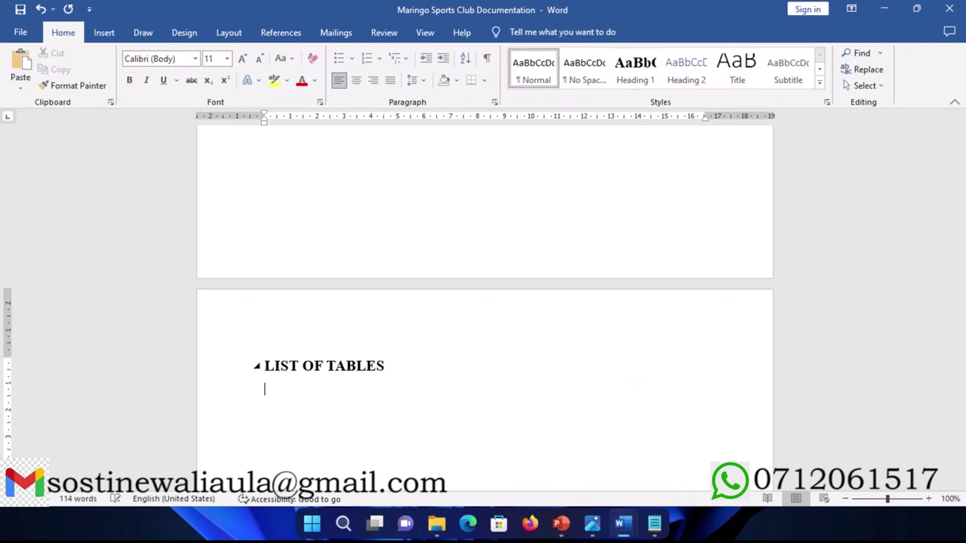
Step: Insert a page break after LIST OF TABLES and type the ACKNOWLEDGMENT heading
left_click(104, 32)
left_click(61, 86)
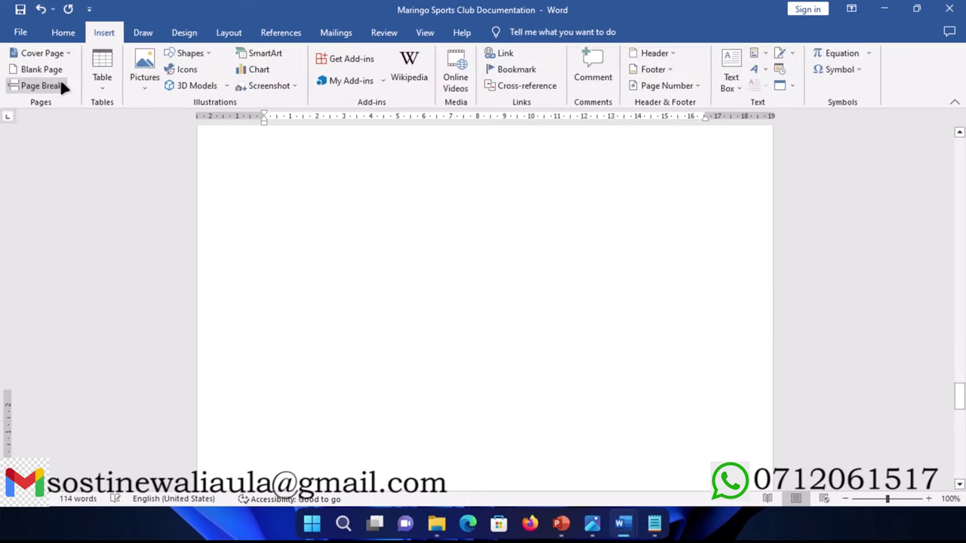
scroll(344, 287, "down", 3)
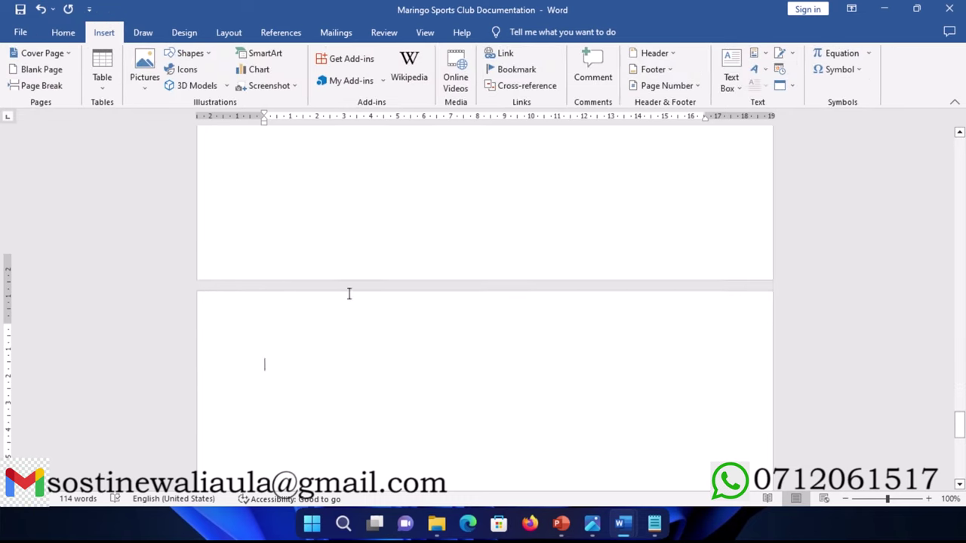
left_click(654, 522)
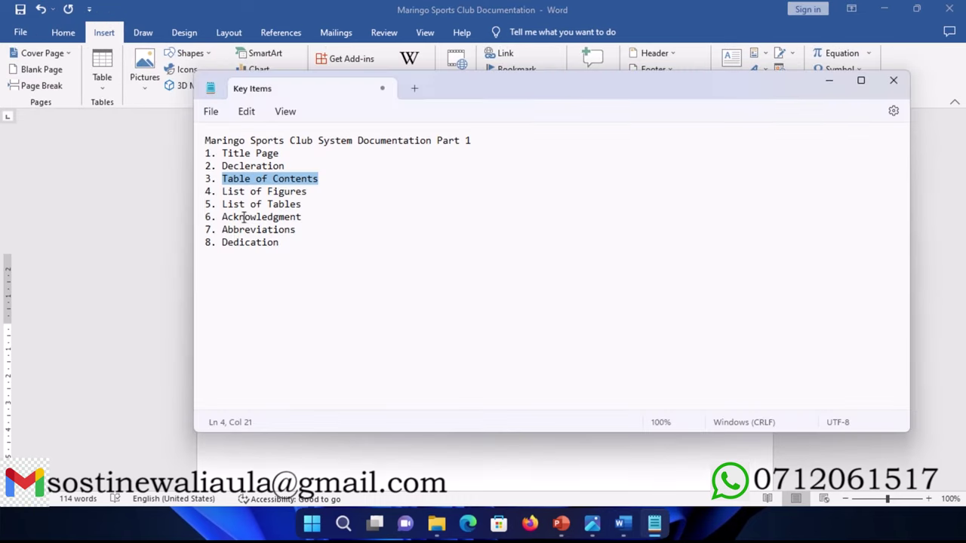
left_click(827, 81)
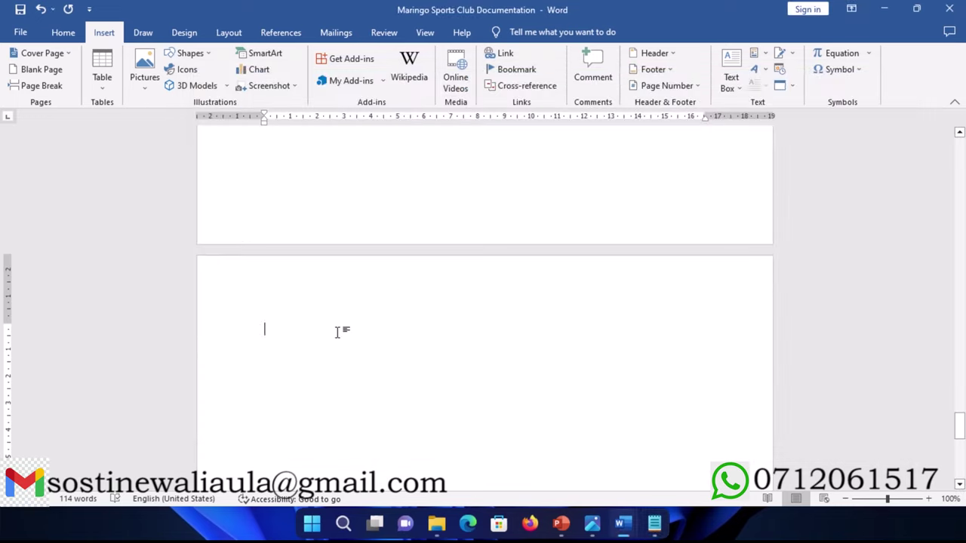
type("ACK")
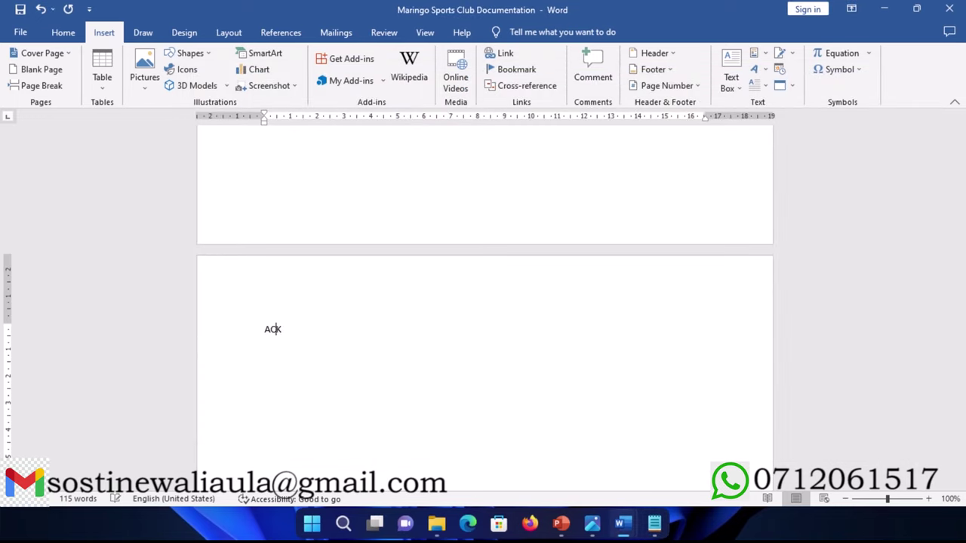
type("NOWLEDGMENT")
Step: Apply Heading 1 to ACKNOWLEDGMENT and start a new normal line below it
left_click(224, 340)
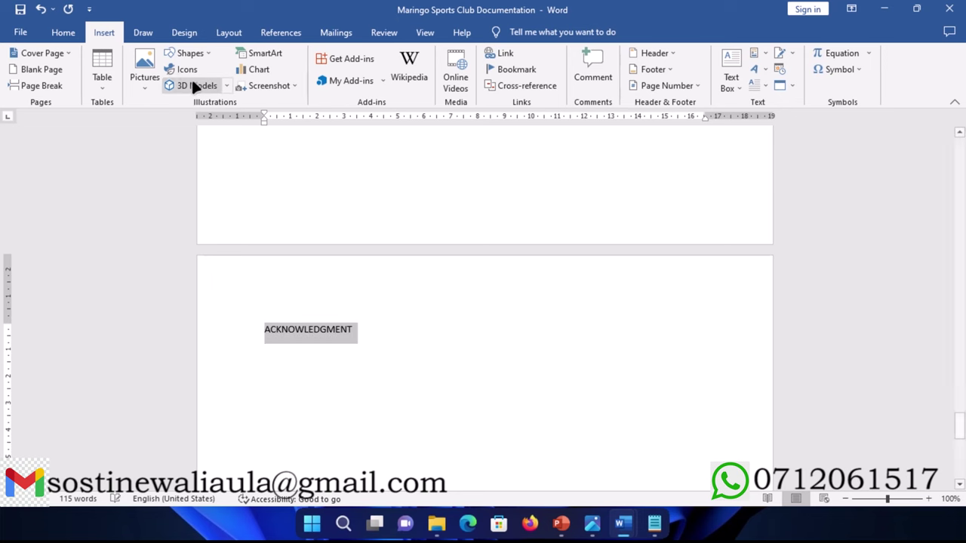
left_click(64, 32)
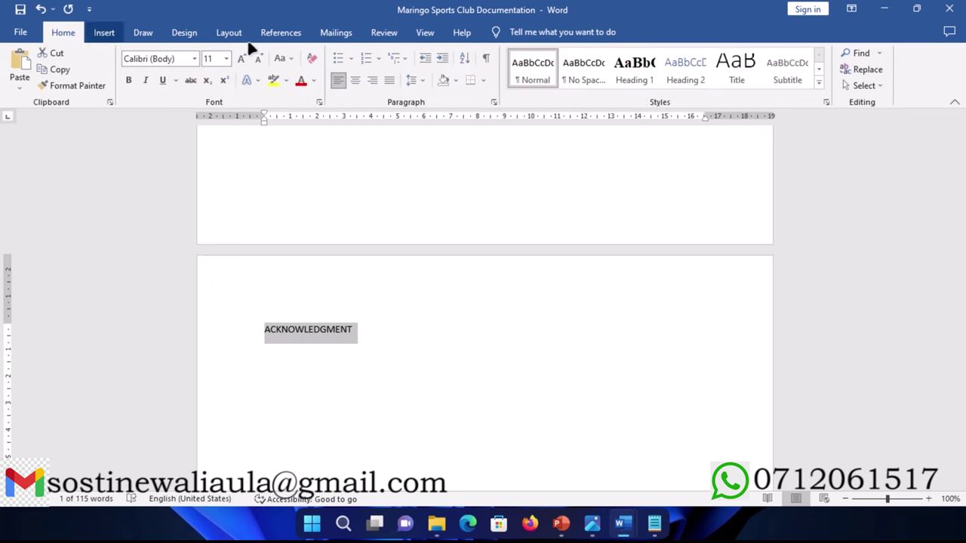
left_click(650, 68)
left_click(442, 329)
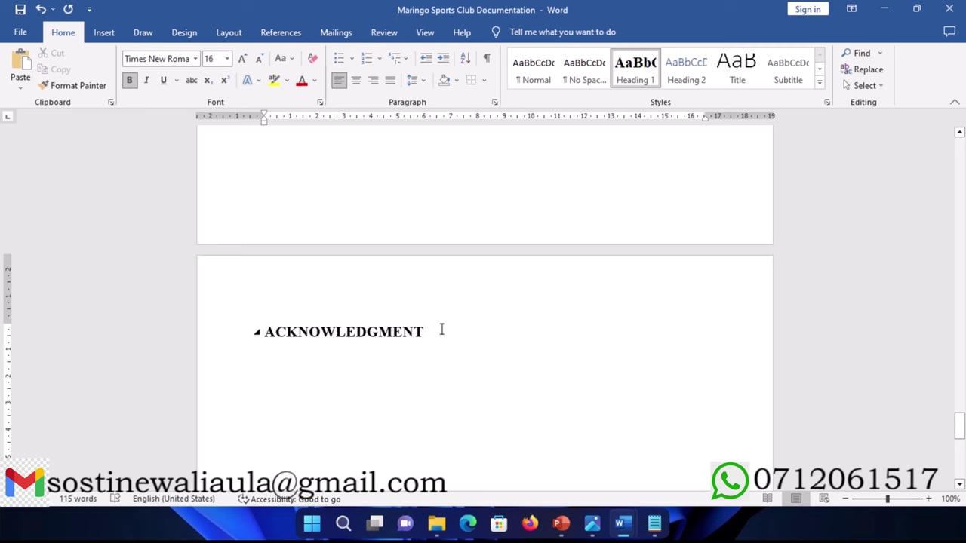
key("Return")
Step: Paste the 'I would like to thank…' text for family, teachers and principal from clipboard history
key("ctrl+grave")
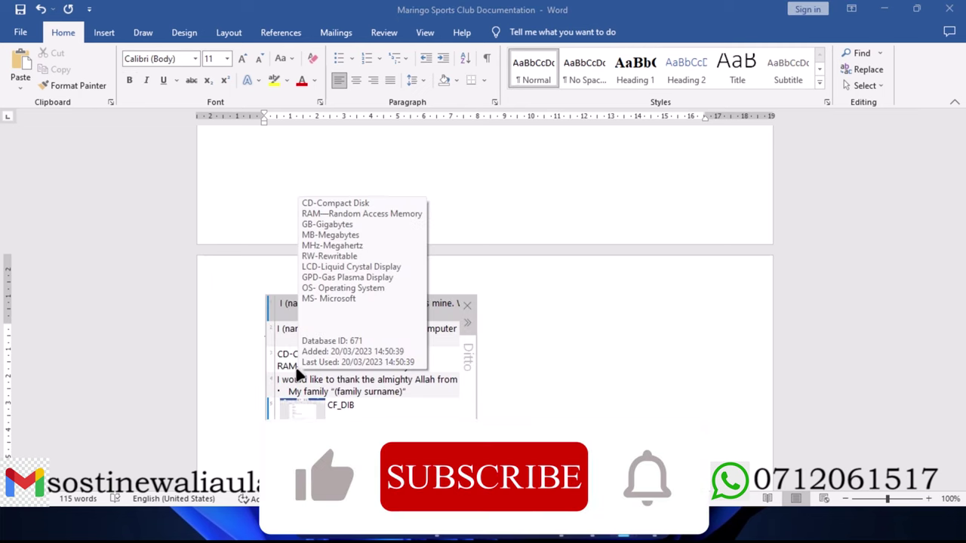
mouse_move(306, 383)
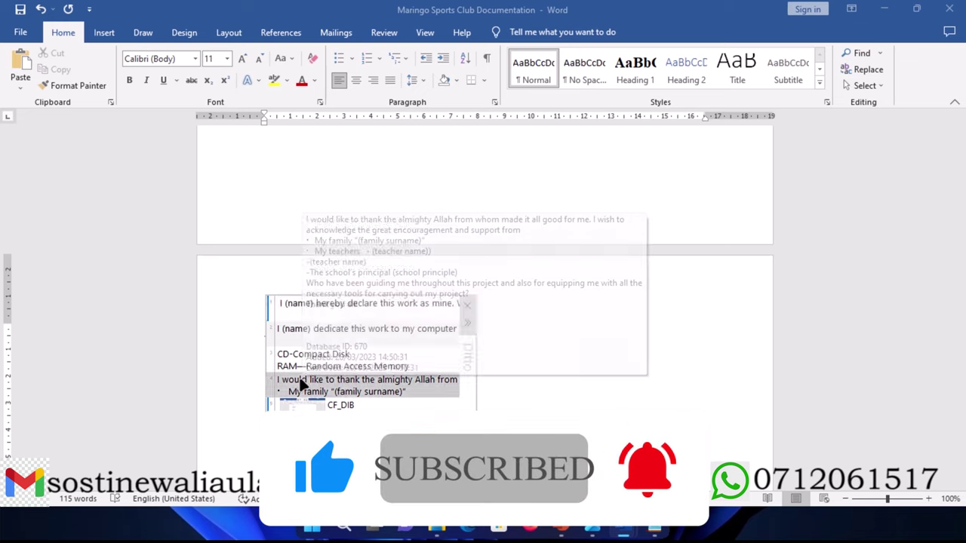
double_click(302, 385)
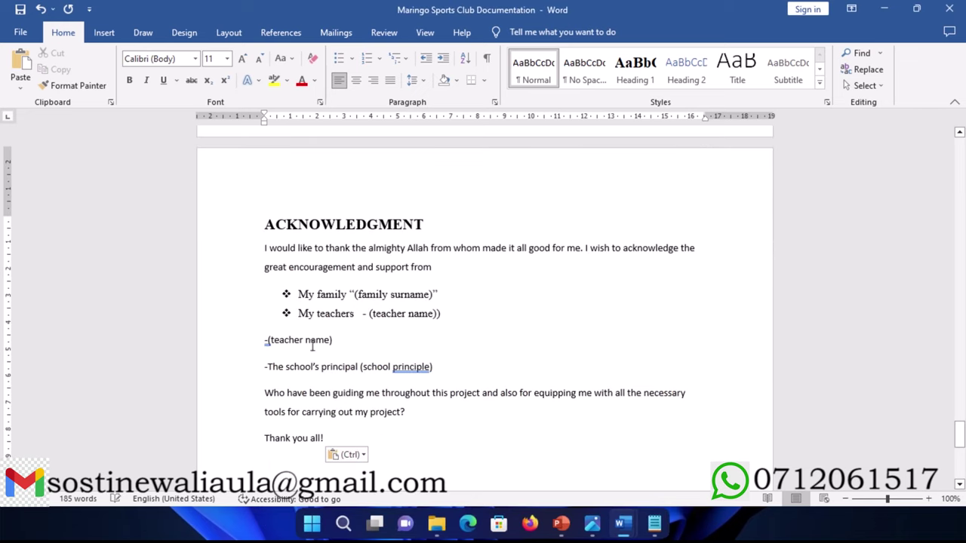
scroll(306, 336, "down", 3)
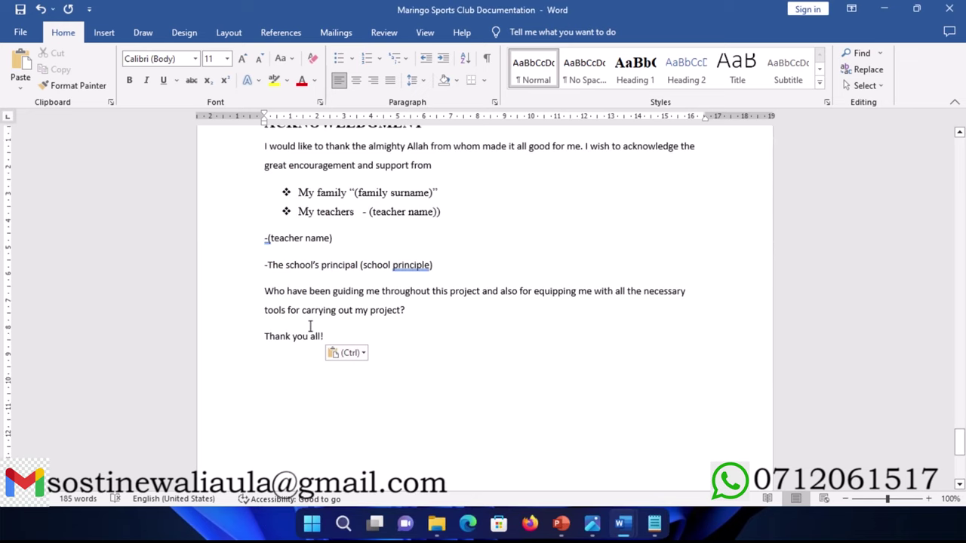
scroll(307, 328, "up", 1)
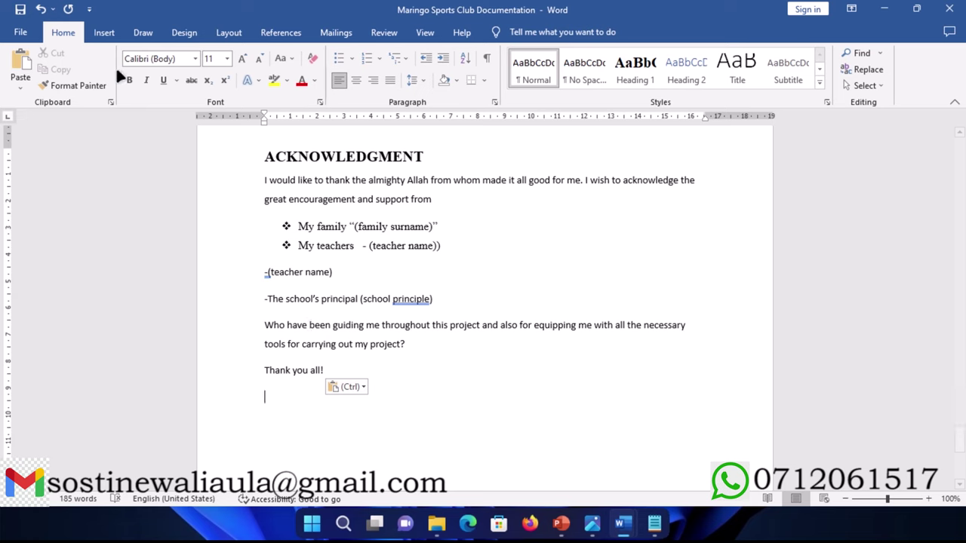
left_click(104, 32)
Step: Insert a page break after the acknowledgment and type the ABBREVIATIONS heading
left_click(34, 86)
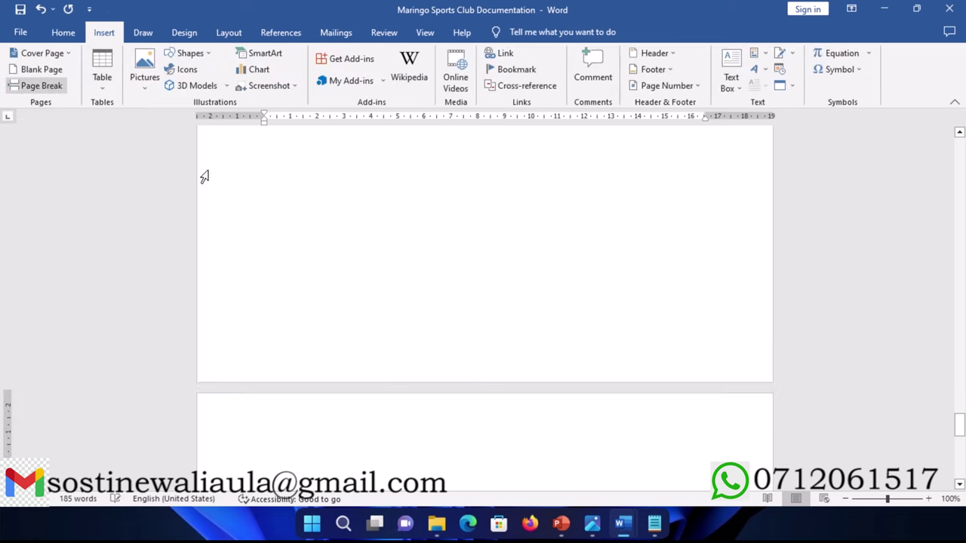
scroll(413, 337, "down", 2)
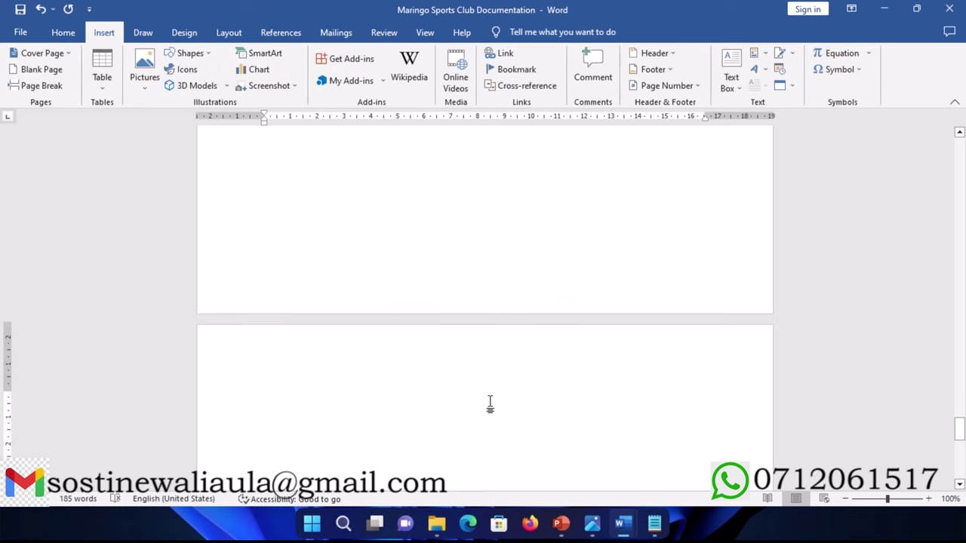
left_click(654, 523)
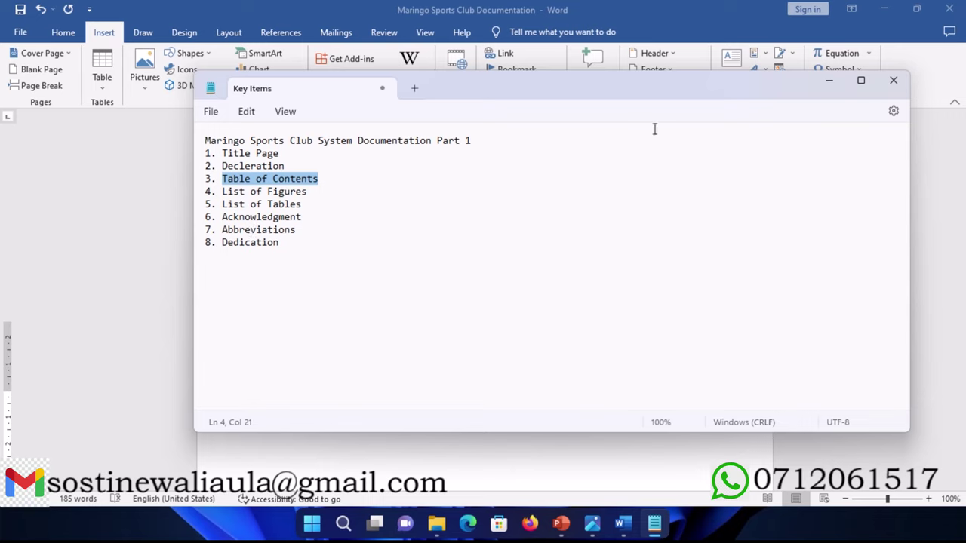
left_click(829, 80)
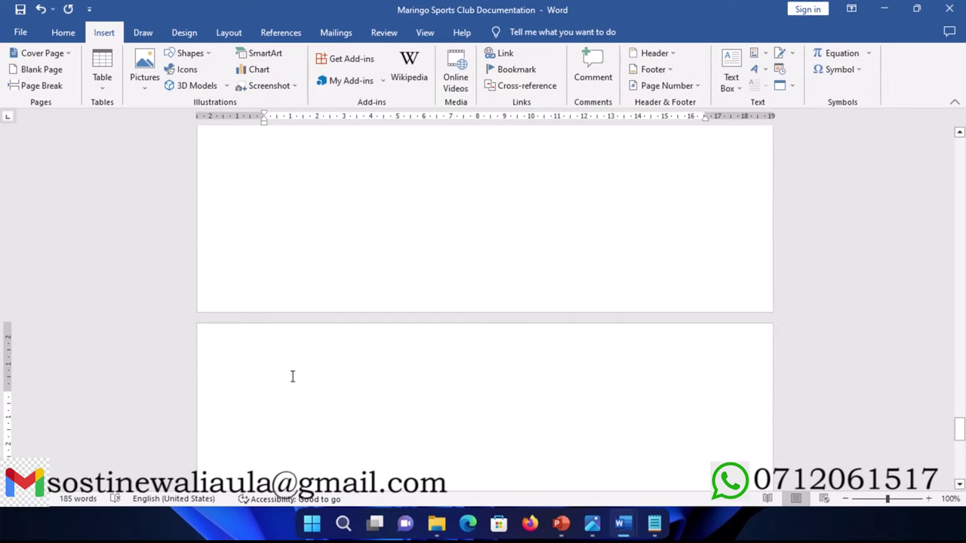
type("ABB")
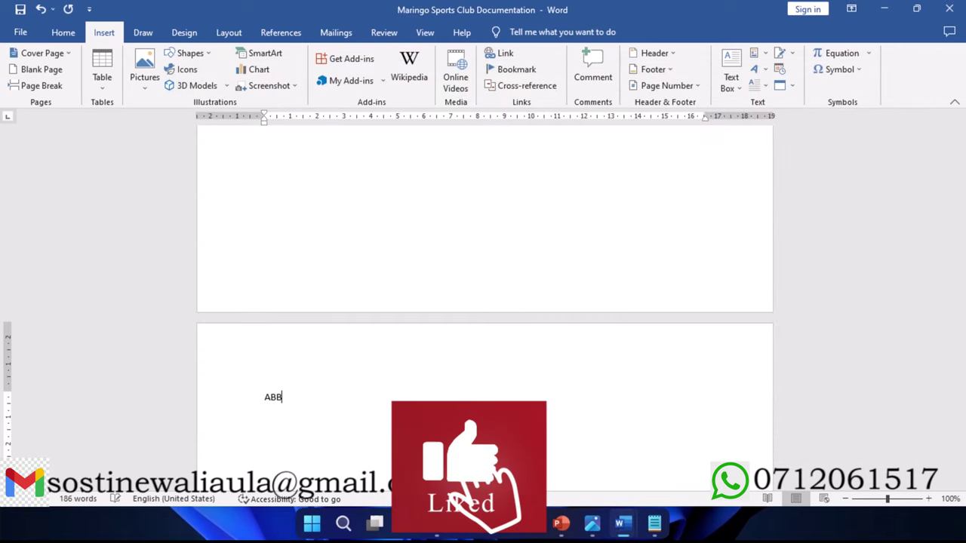
type("REVIATE")
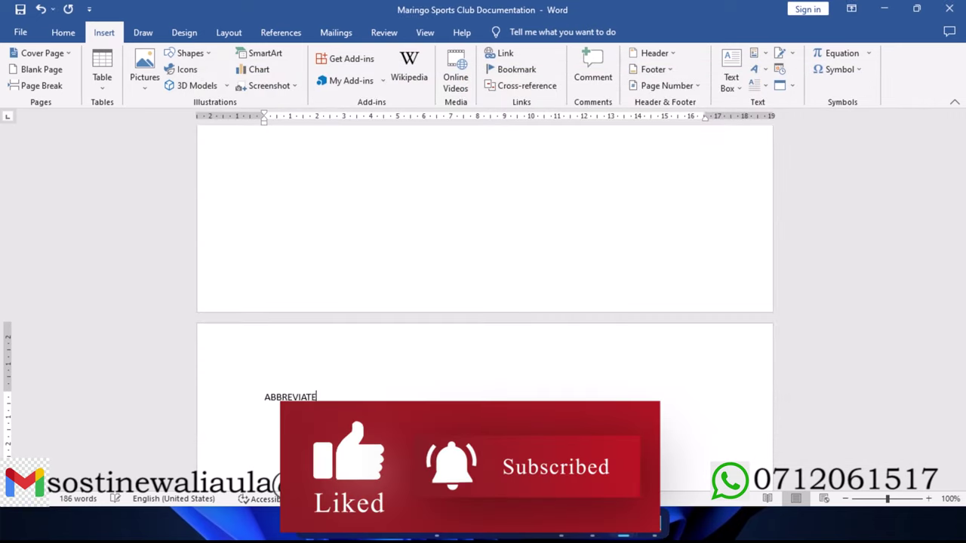
key("BackSpace")
type("IONS")
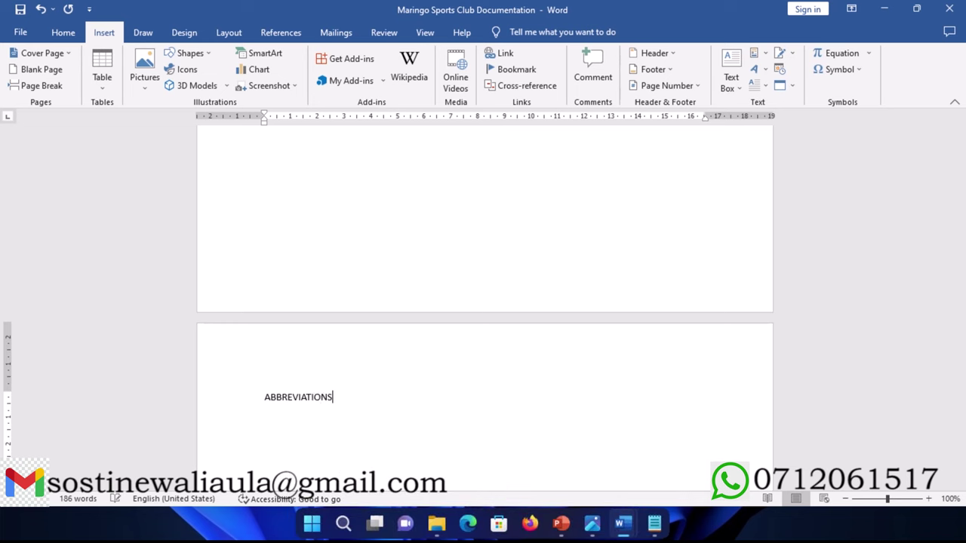
Step: Apply Heading 1 to ABBREVIATIONS and add a blank line beneath it
left_click(223, 404)
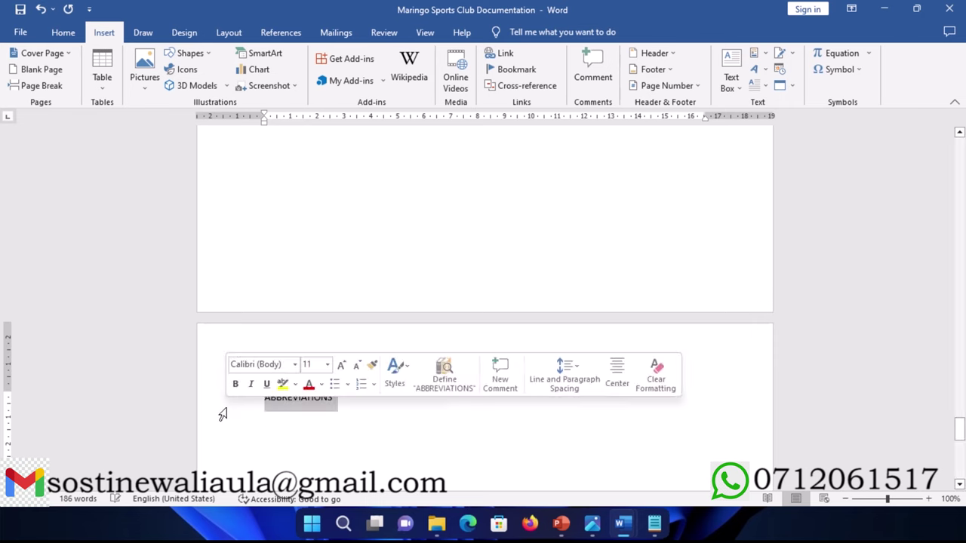
left_click(62, 33)
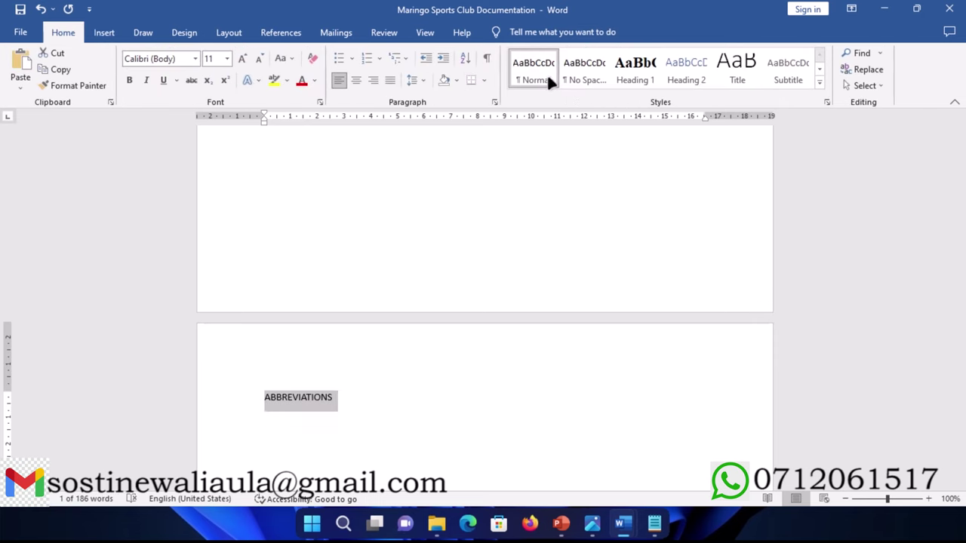
left_click(639, 66)
scroll(412, 341, "down", 1)
left_click(416, 326)
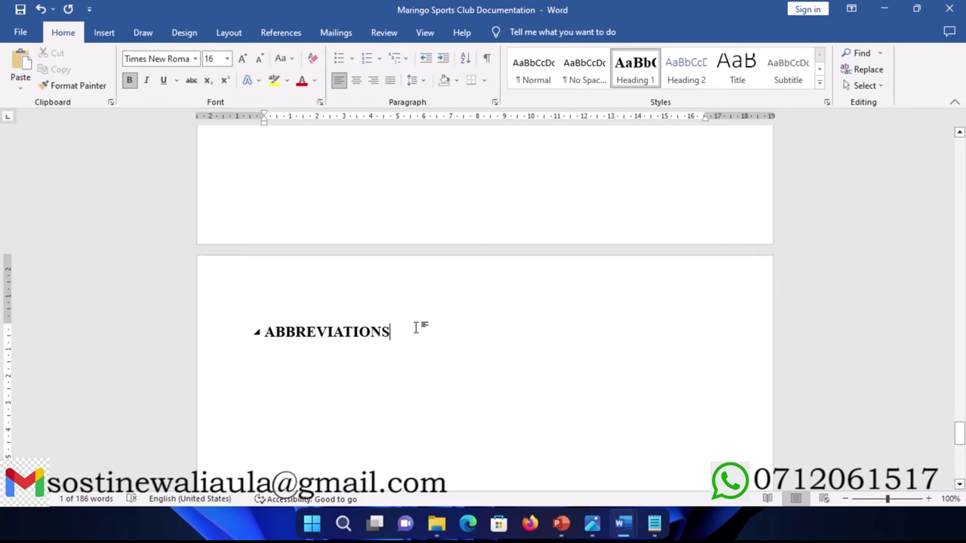
key("Return")
Step: Paste the abbreviations list, CD-Compact Disk through MS- Microsoft, from clipboard history
key("super+v")
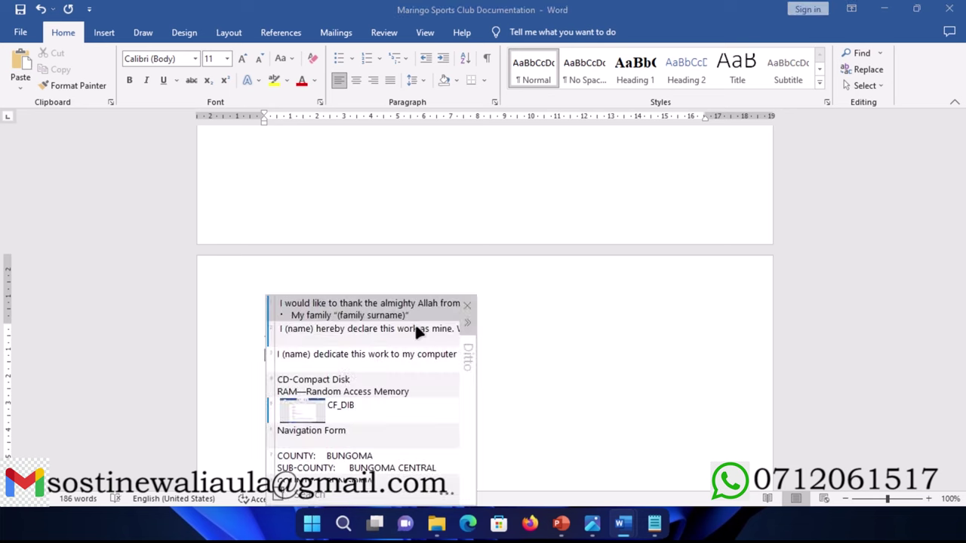
left_click(320, 380)
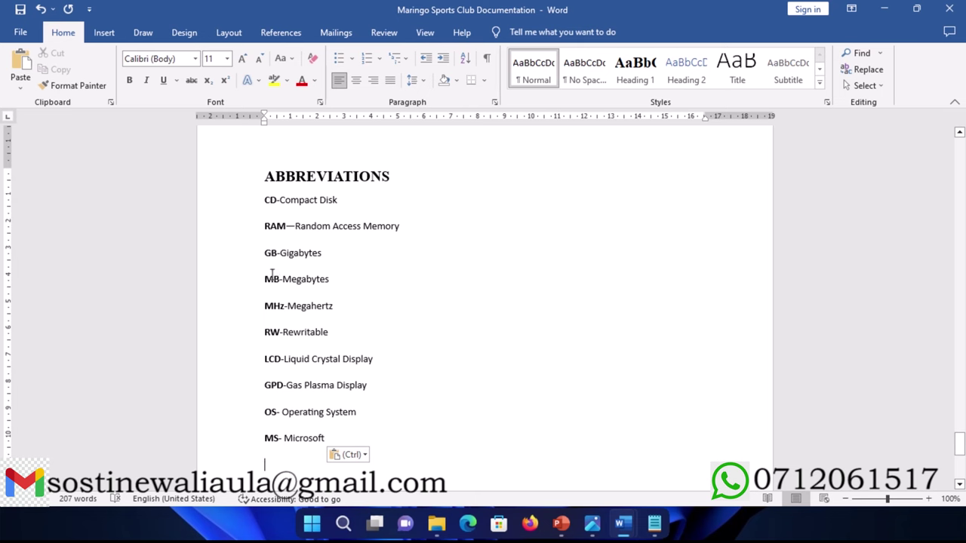
scroll(271, 275, "down", 4)
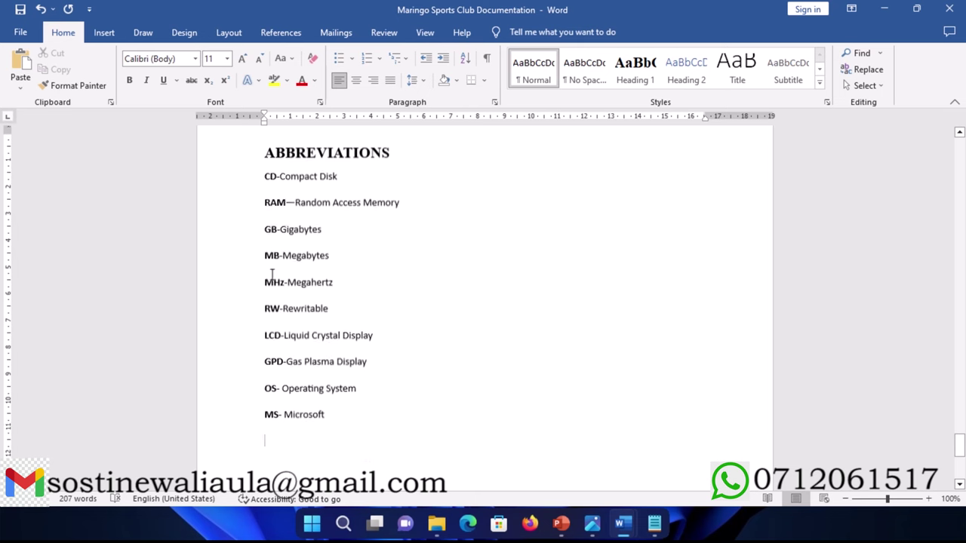
Step: Insert a page break after the abbreviations and type the DEDICATION heading
left_click(104, 32)
left_click(42, 85)
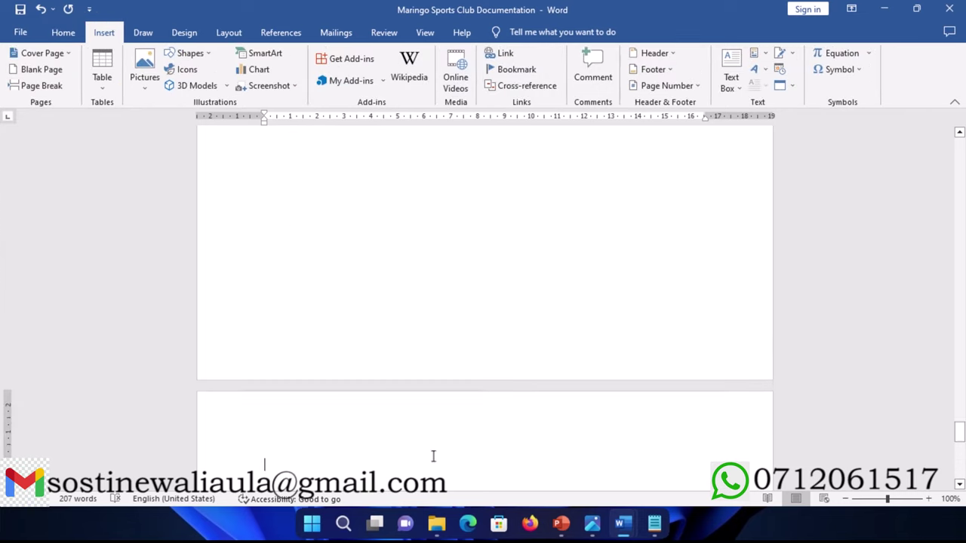
left_click(654, 523)
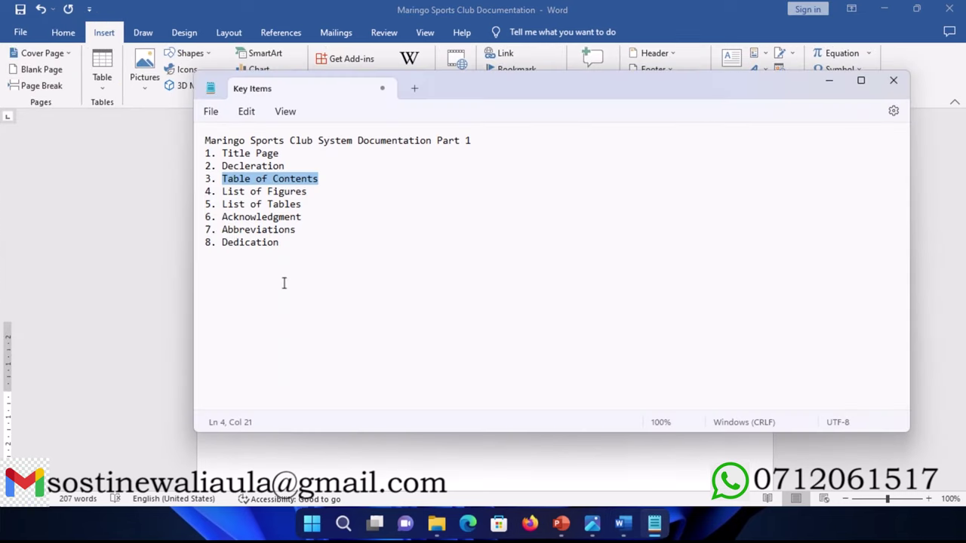
left_click(828, 80)
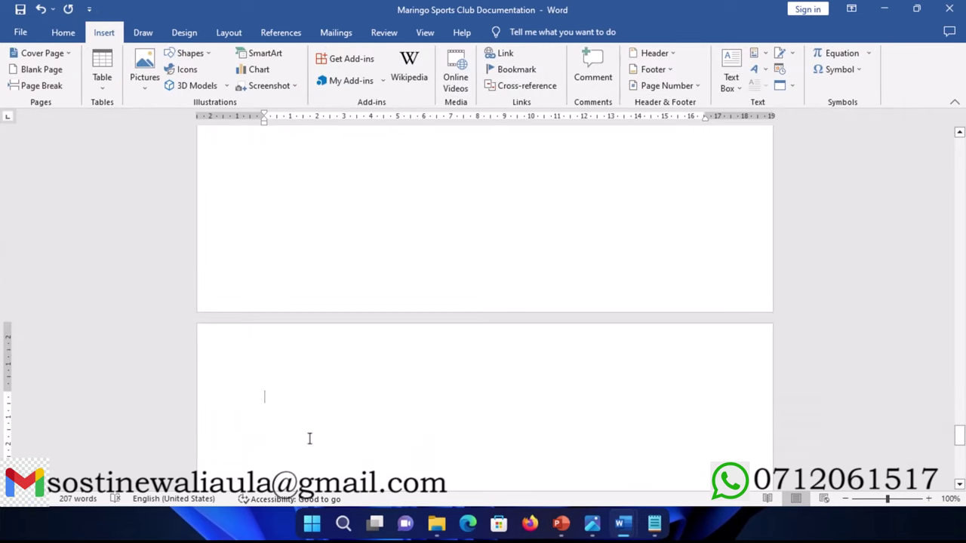
type("DE")
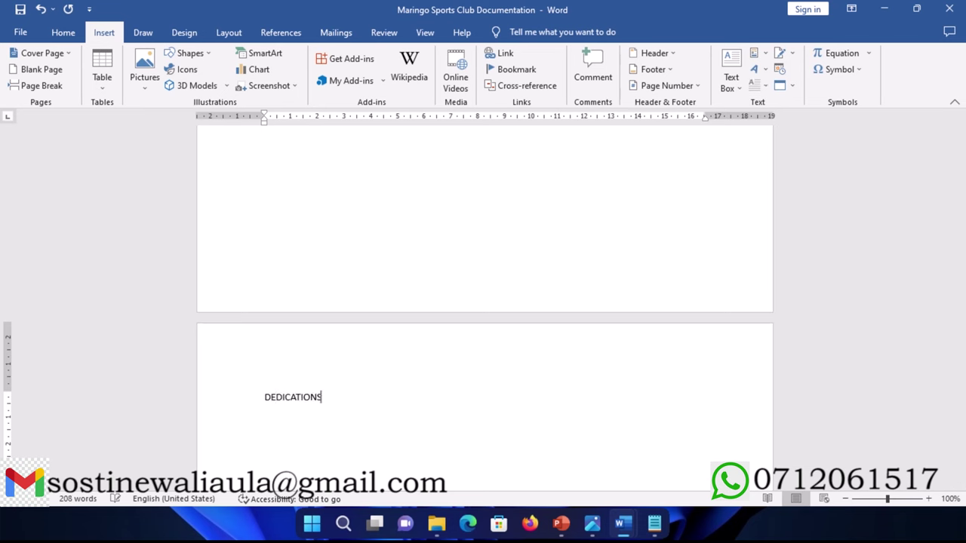
type("DICATIONS")
key("BackSpace")
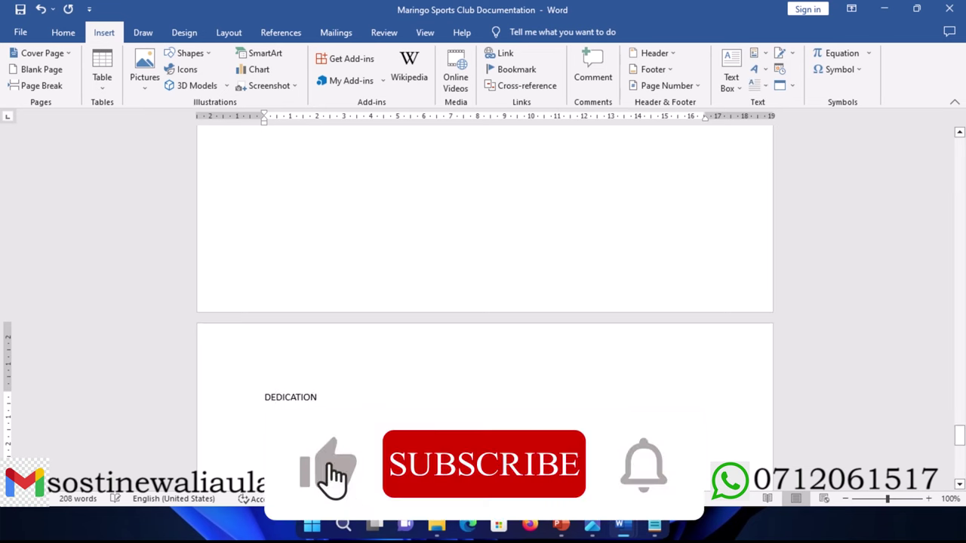
Step: Apply Heading 1 to DEDICATION and start a new line below it
left_click(211, 401)
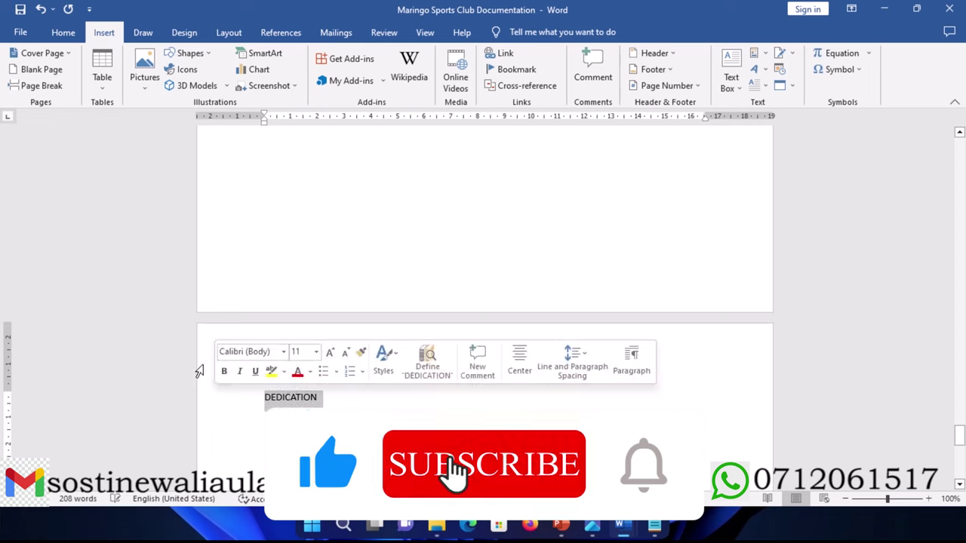
left_click(60, 32)
left_click(627, 75)
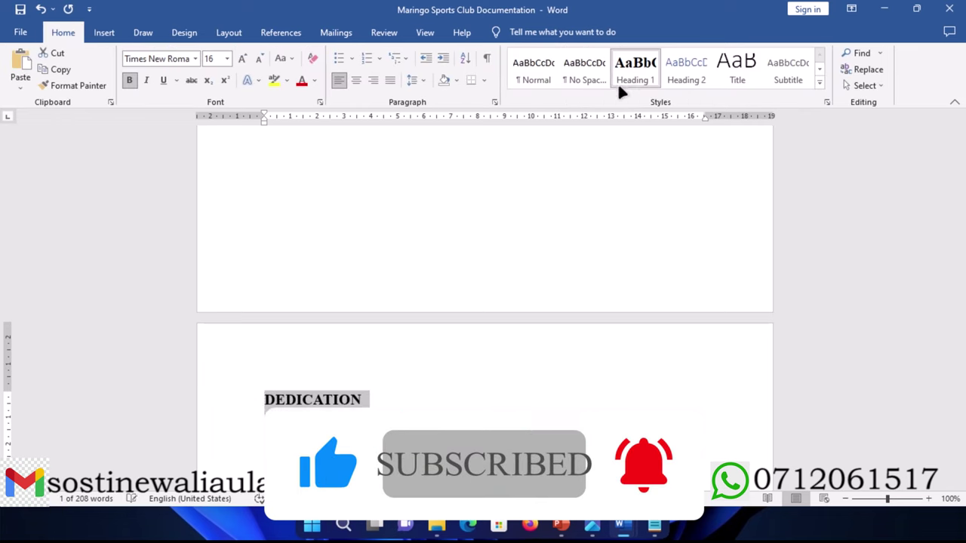
scroll(381, 350, "down", 1)
left_click(378, 329)
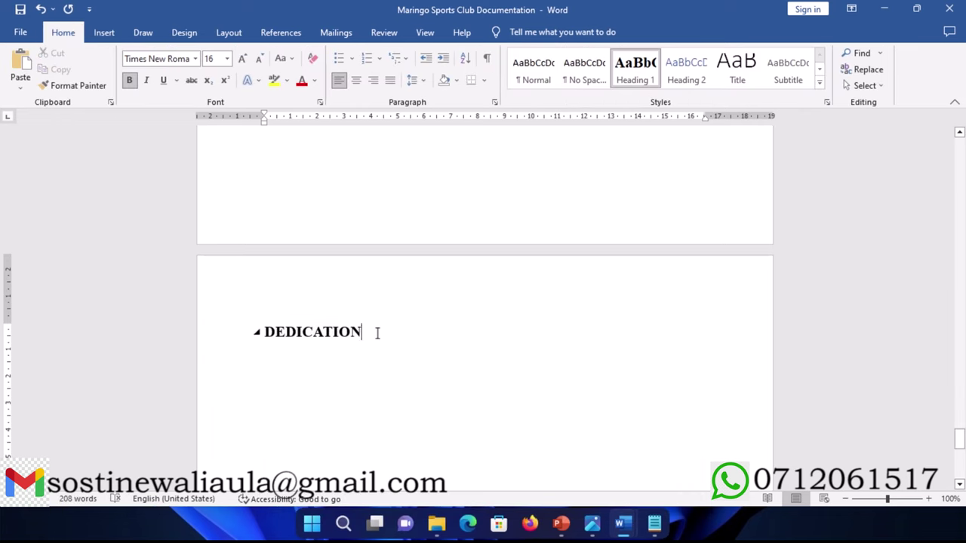
key("Return")
Step: Paste the dedication paragraph to teachers, family and God from clipboard history
key("ctrl+grave")
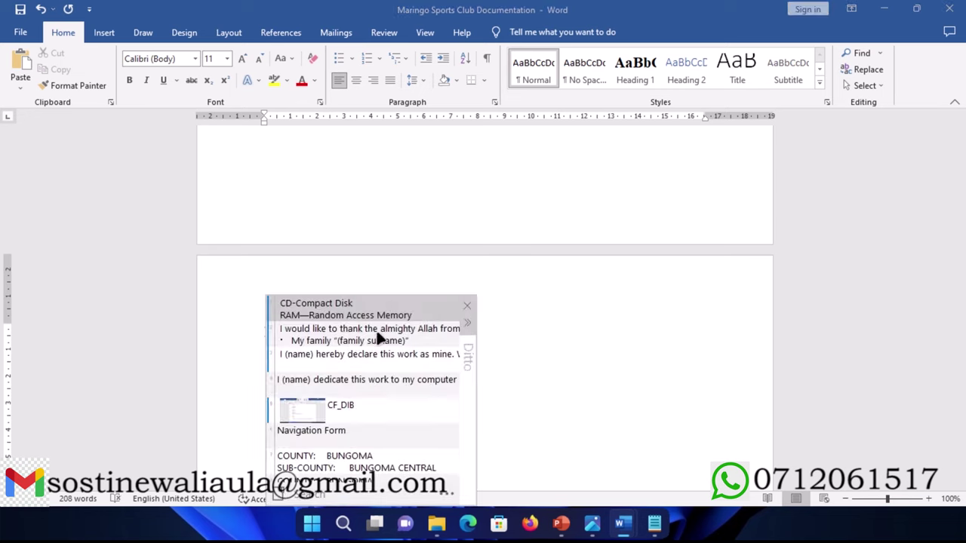
double_click(322, 378)
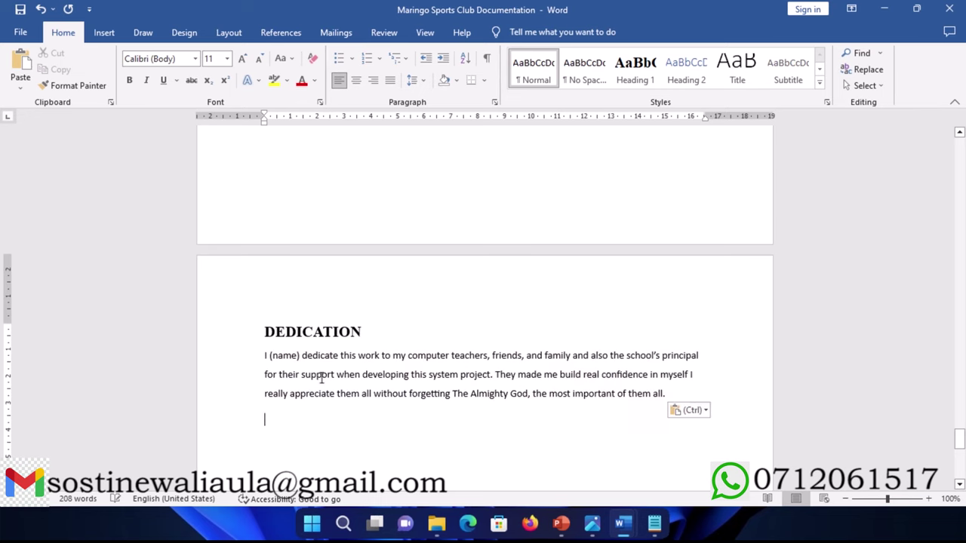
scroll(321, 379, "down", 2)
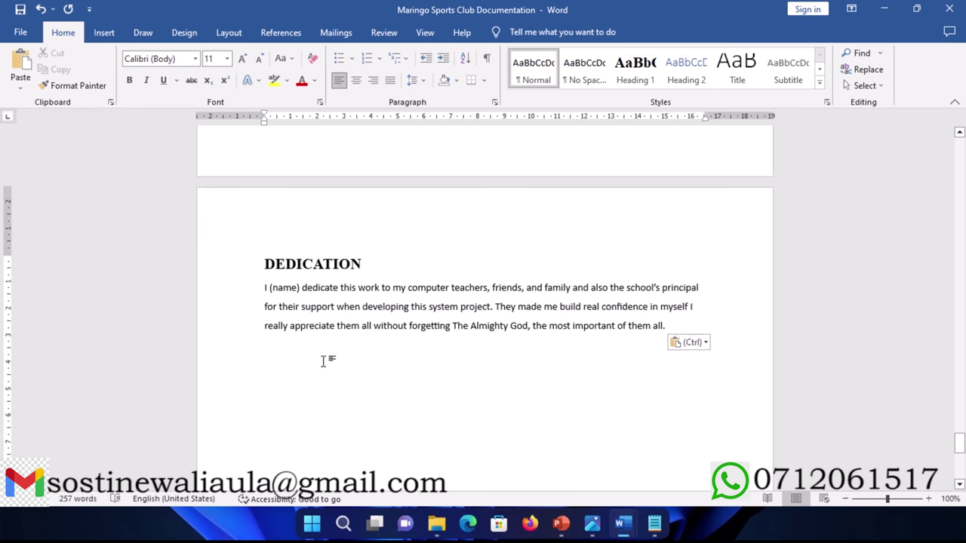
Step: Scroll back up through the front matter to the TABLE OF CONTENTS page
scroll(324, 364, "down", 1)
scroll(324, 365, "up", 2)
scroll(323, 361, "down", 2)
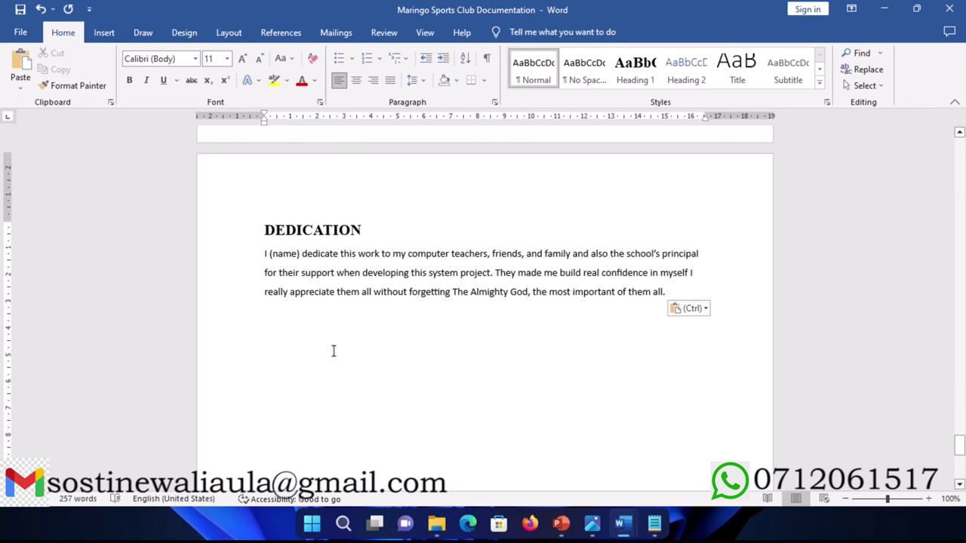
scroll(333, 350, "down", 4)
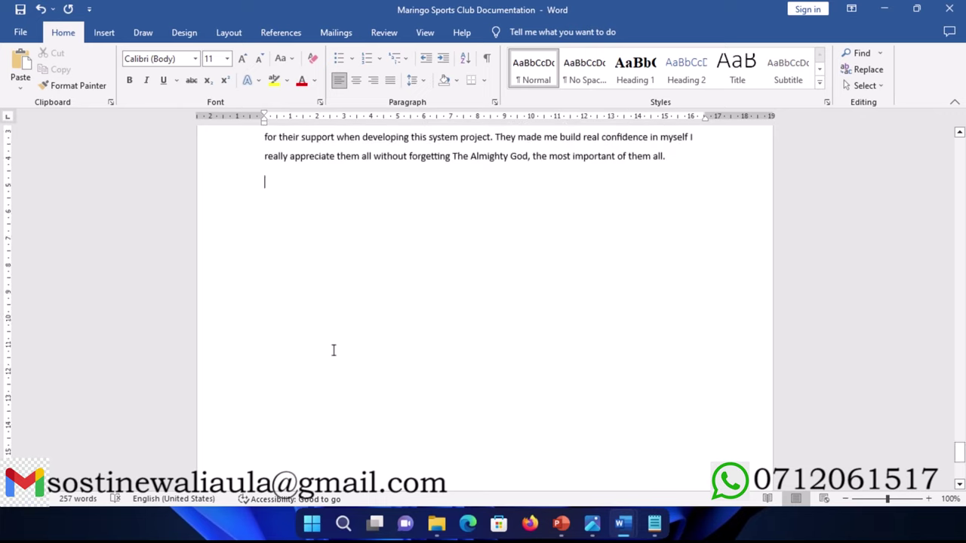
scroll(333, 350, "up", 4)
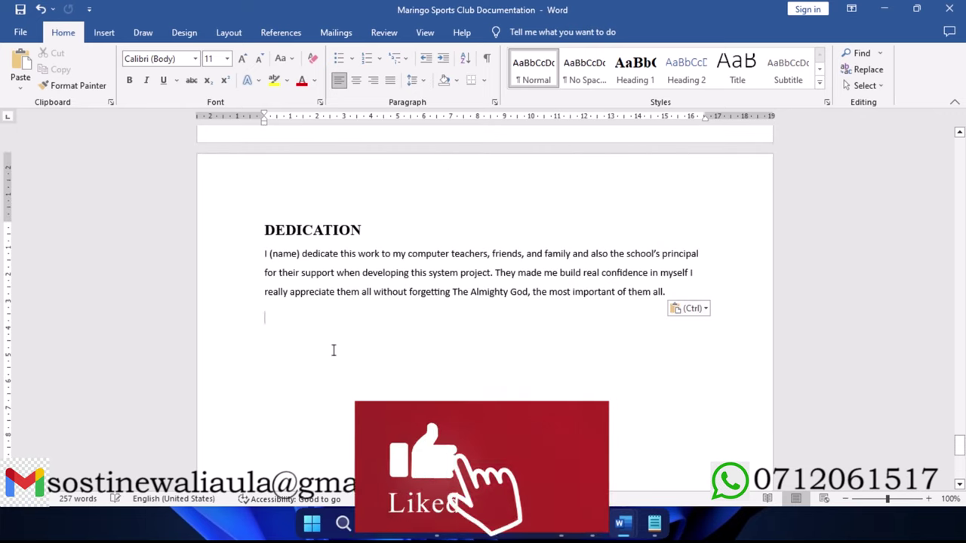
scroll(381, 314, "up", 10)
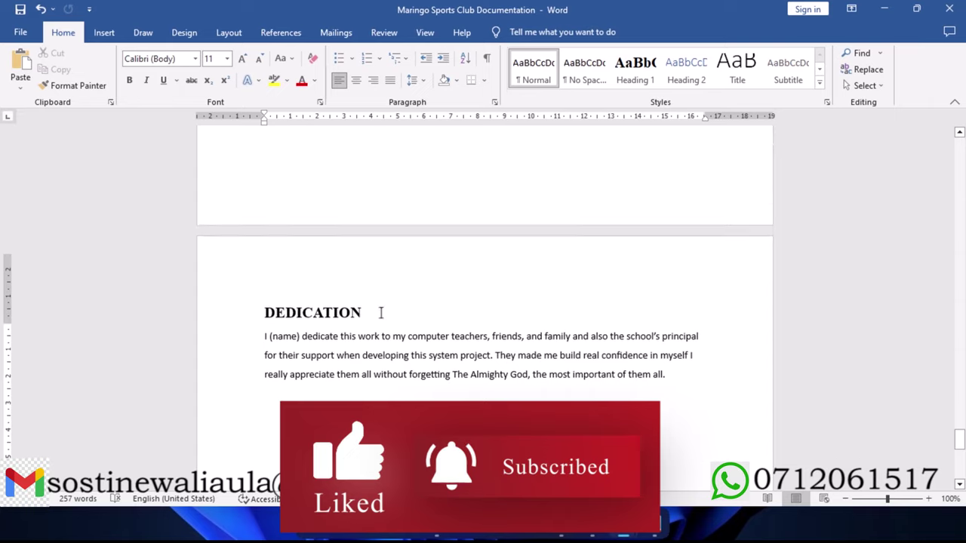
scroll(381, 313, "up", 15)
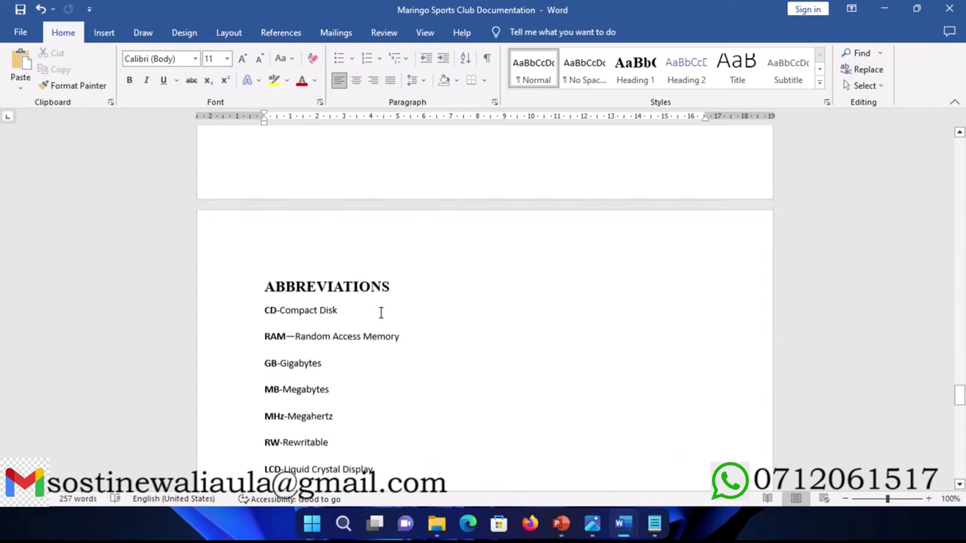
scroll(381, 314, "up", 15)
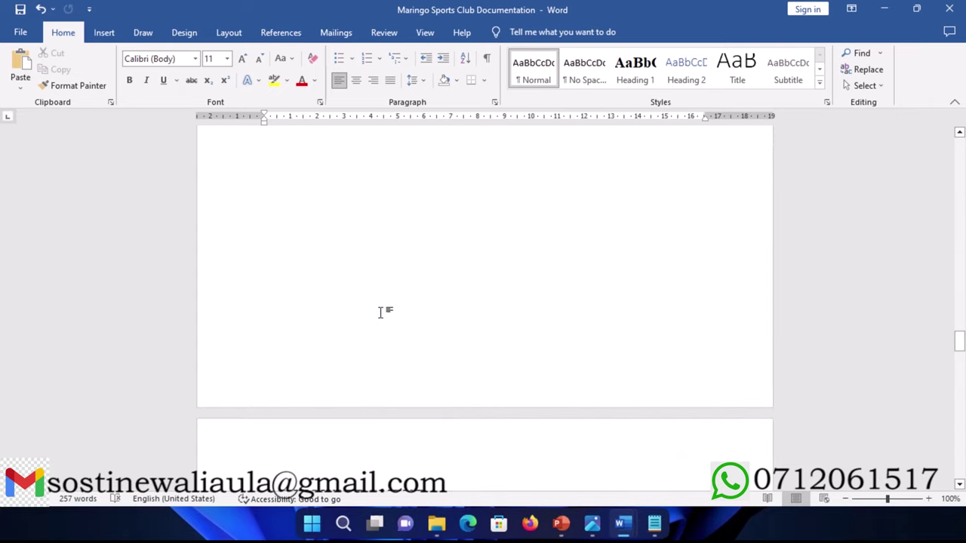
scroll(381, 313, "up", 15)
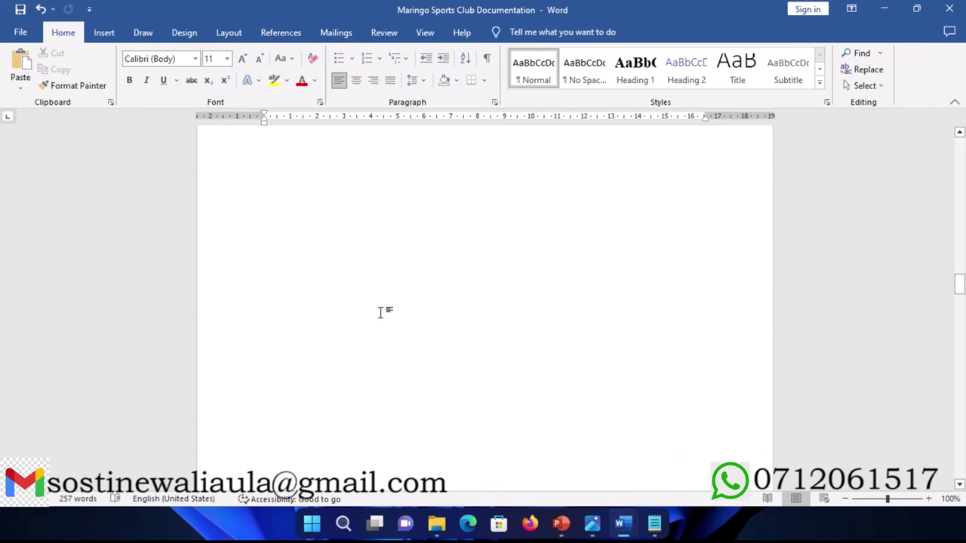
scroll(381, 313, "up", 8)
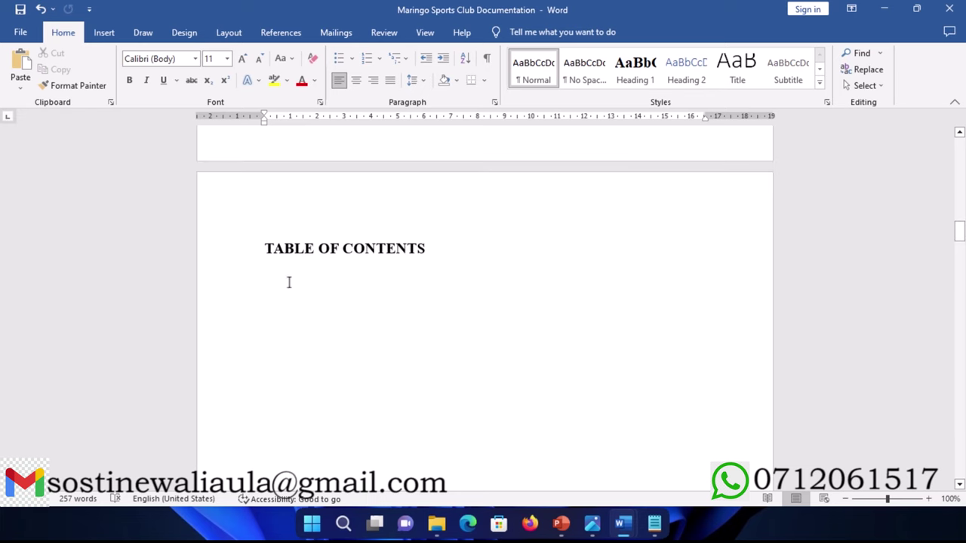
Step: Insert an automatic table of contents below the TABLE OF CONTENTS heading
left_click(279, 258)
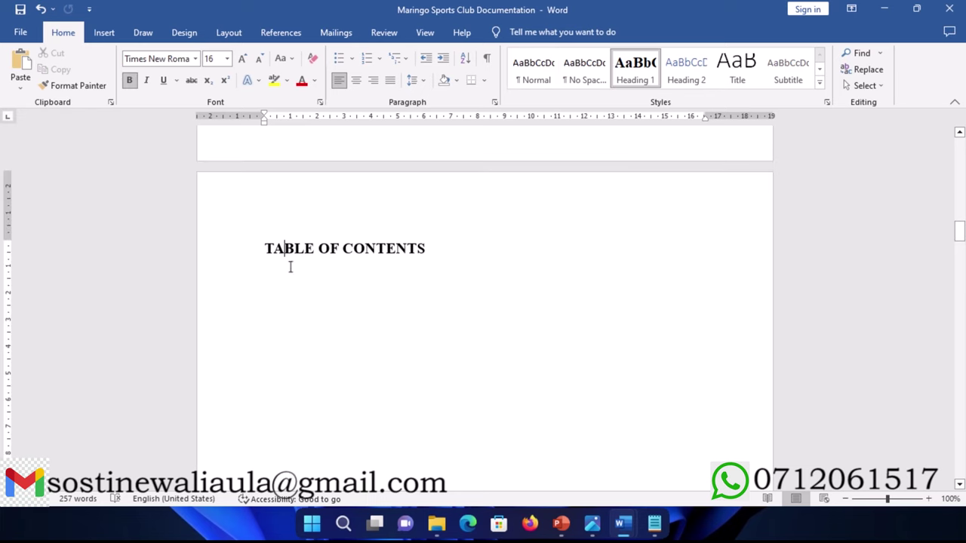
left_click(461, 249)
key("Return")
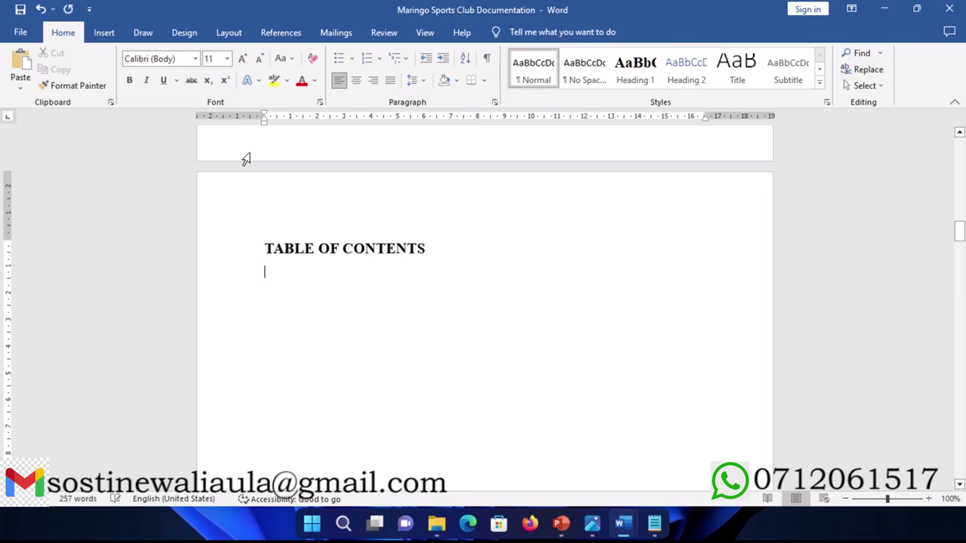
left_click(114, 37)
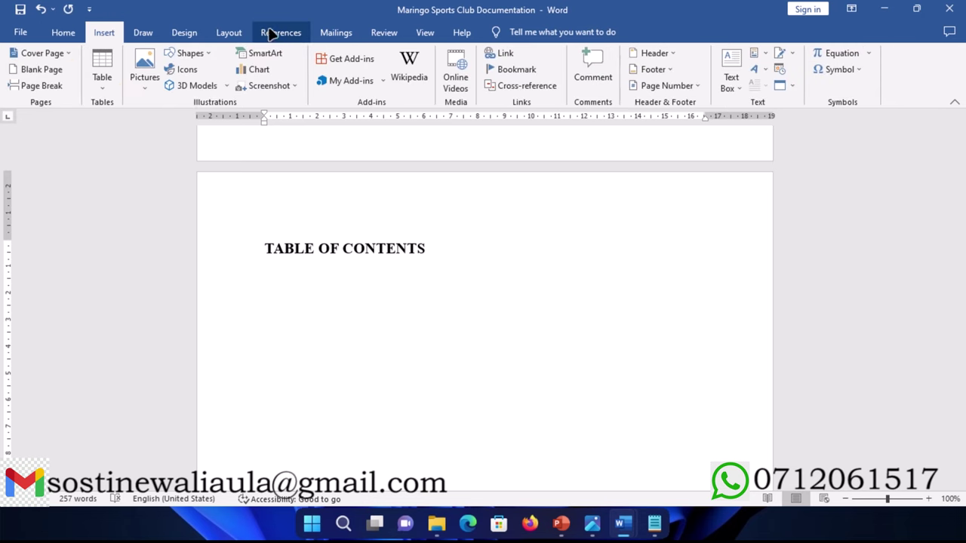
left_click(294, 33)
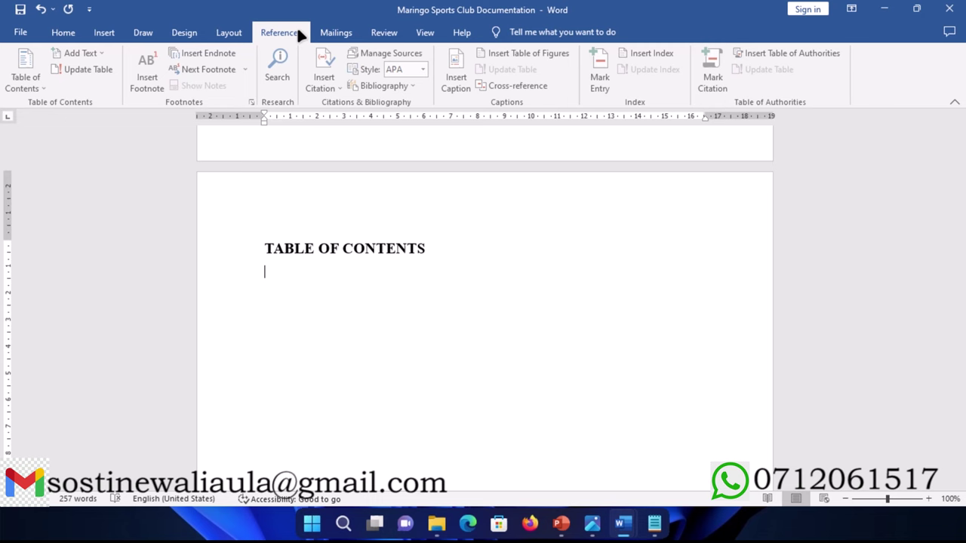
left_click(45, 83)
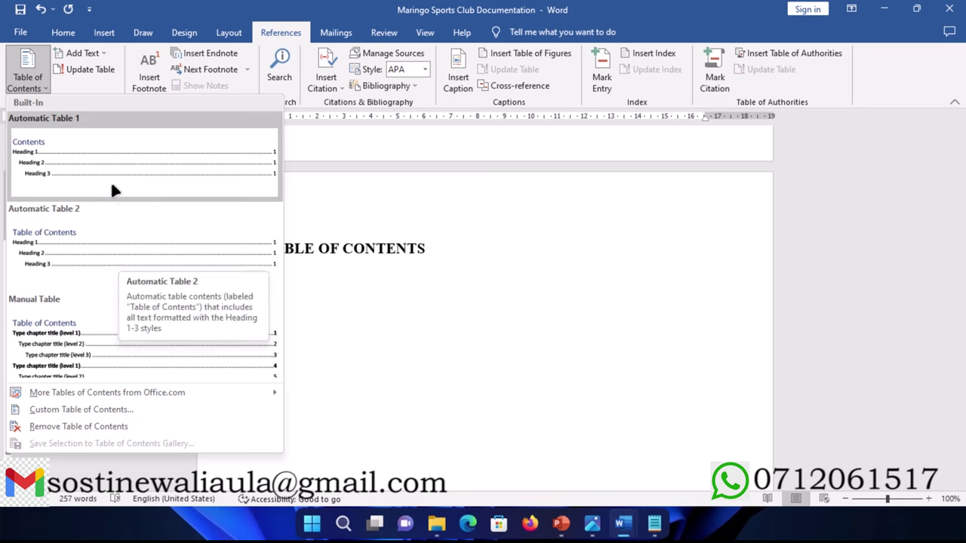
left_click(96, 244)
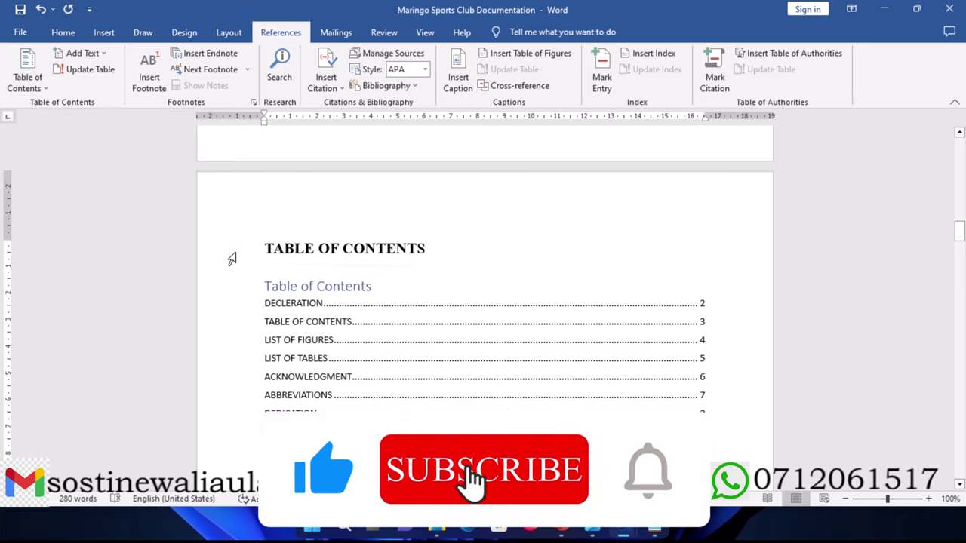
Step: Delete the redundant TABLE OF CONTENTS heading line above the generated table
left_click(232, 259)
key("Delete")
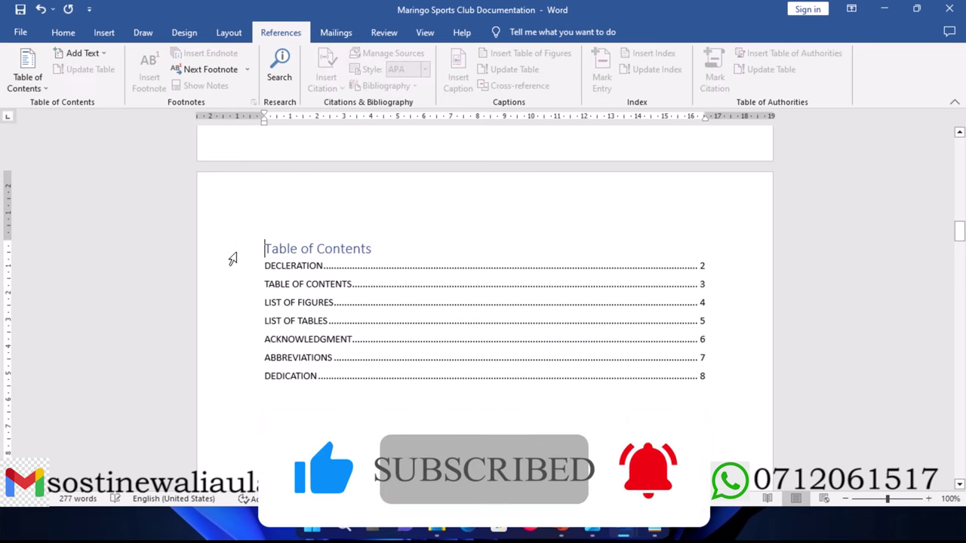
left_click(72, 35)
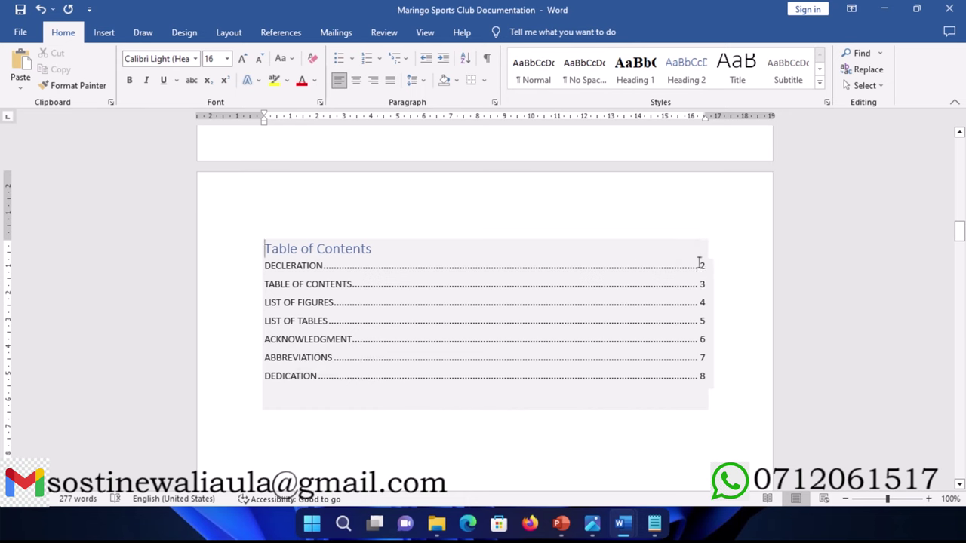
Step: Scroll up to the title page and select the MARINGO title block down to SCHOOL
scroll(402, 270, "up", 1)
scroll(402, 269, "up", 15)
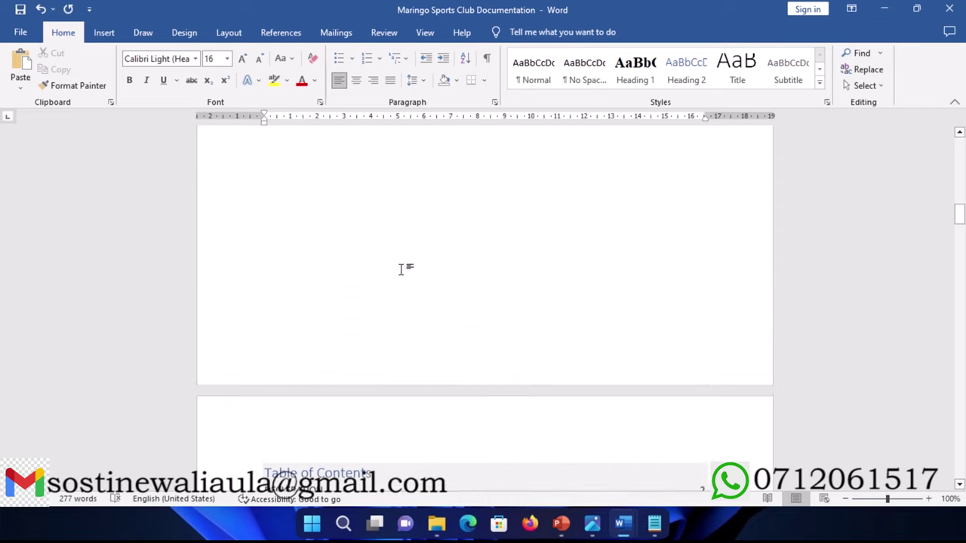
scroll(401, 269, "up", 8)
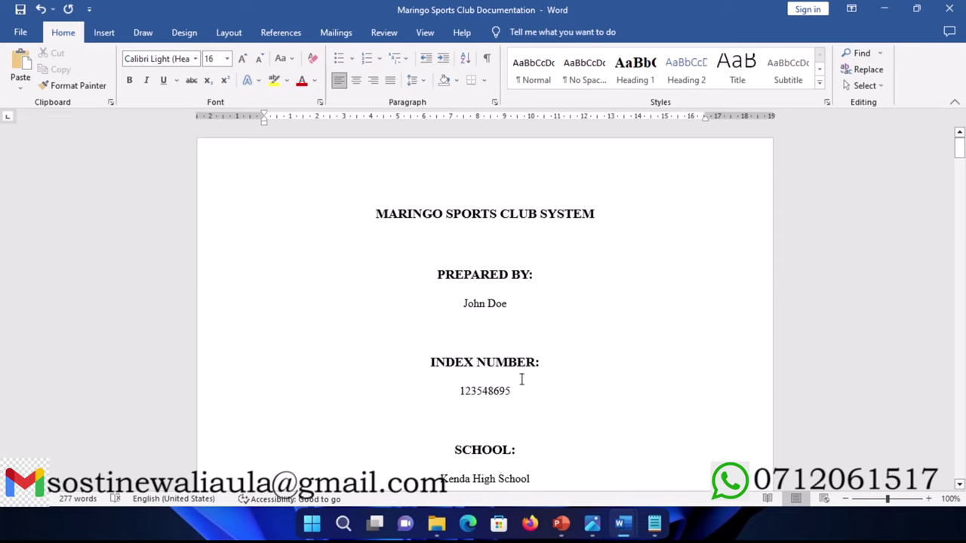
scroll(451, 362, "down", 7)
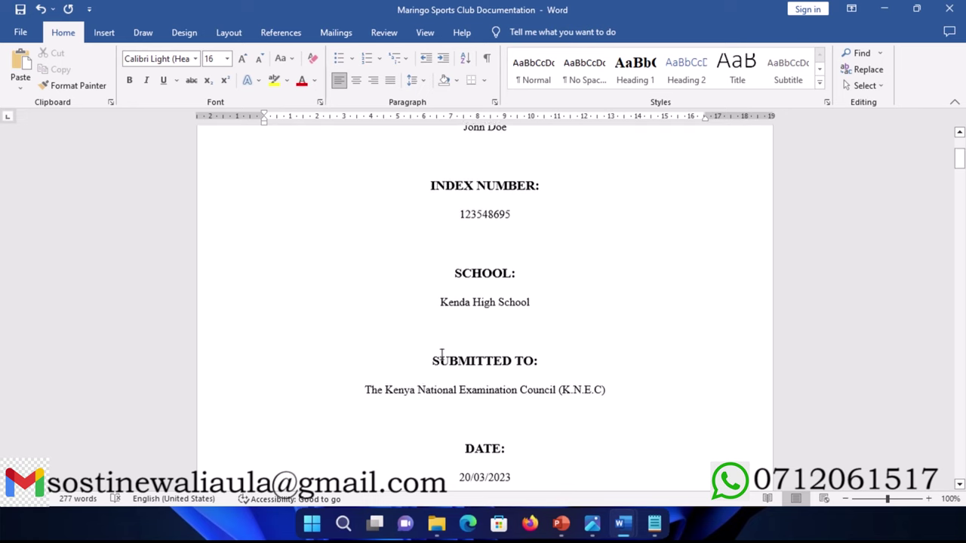
scroll(441, 354, "down", 4)
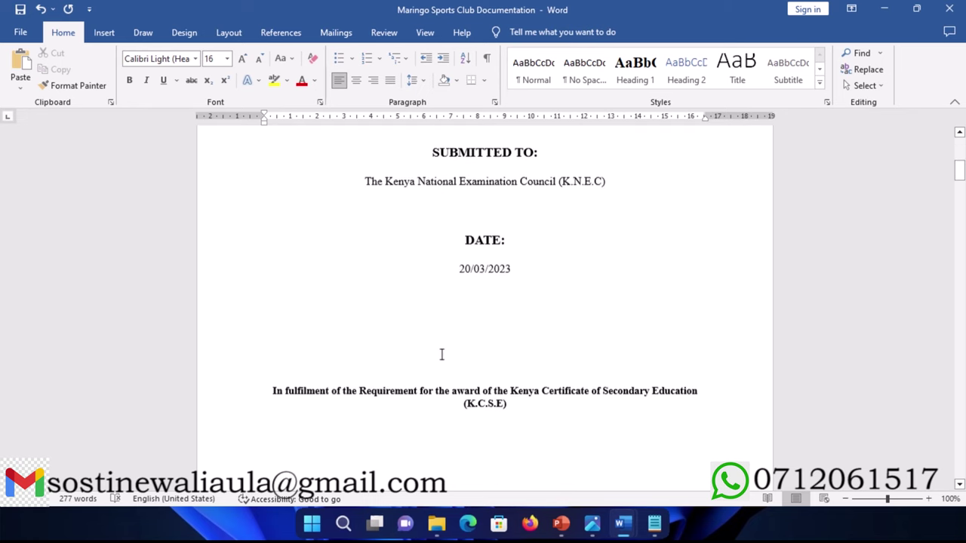
scroll(358, 277, "up", 11)
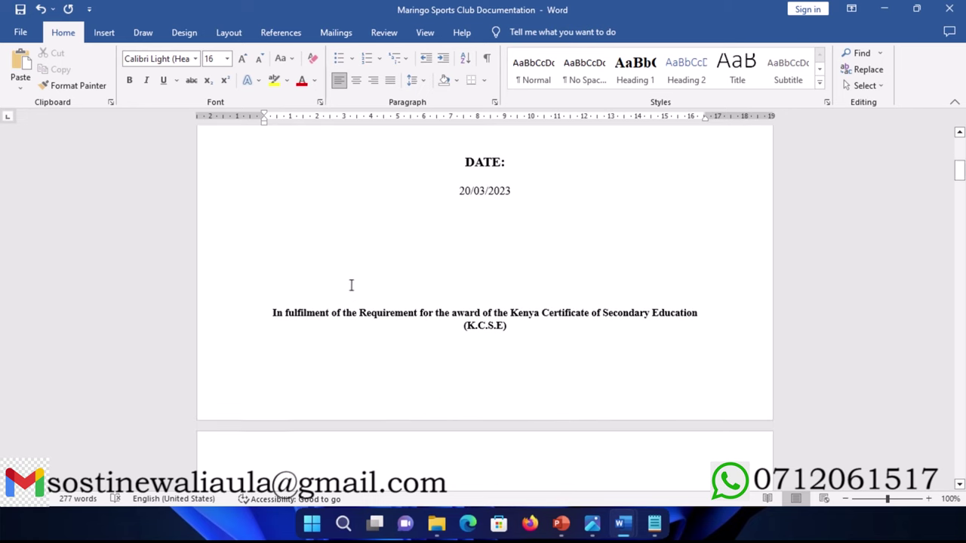
left_click(375, 231)
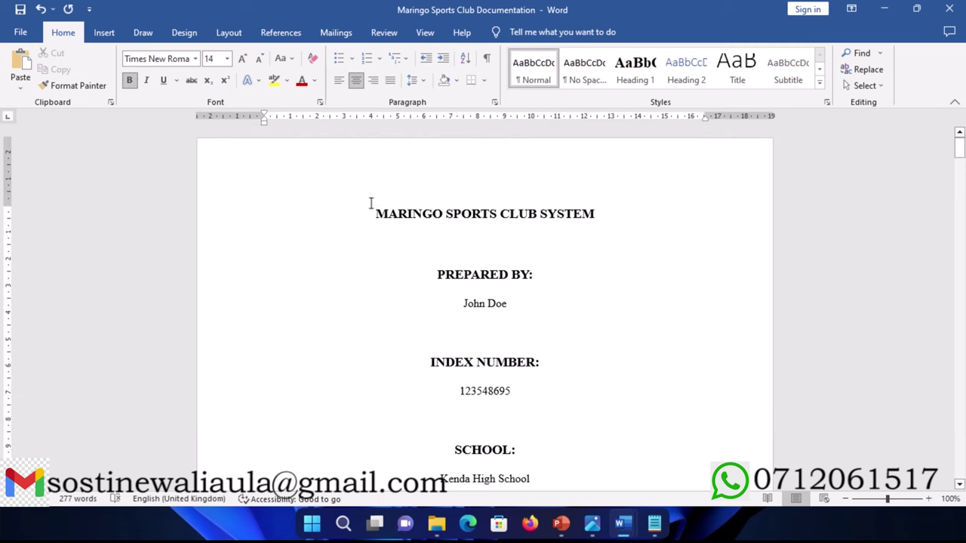
left_click_drag(376, 214, 550, 477)
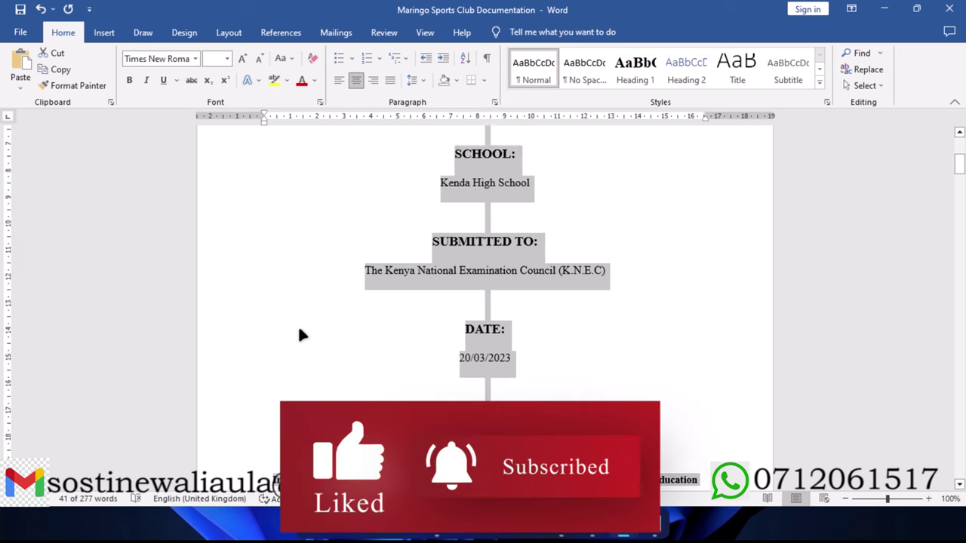
scroll(298, 325, "up", 5)
left_click(381, 218)
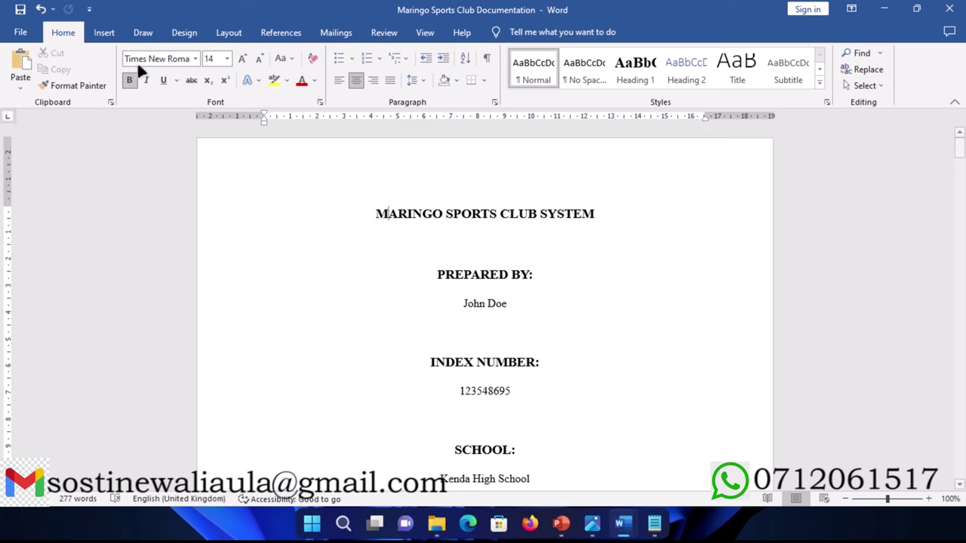
Step: Insert the Ion (Light) cover page and type the placeholder line FGDFDGDS
left_click(101, 33)
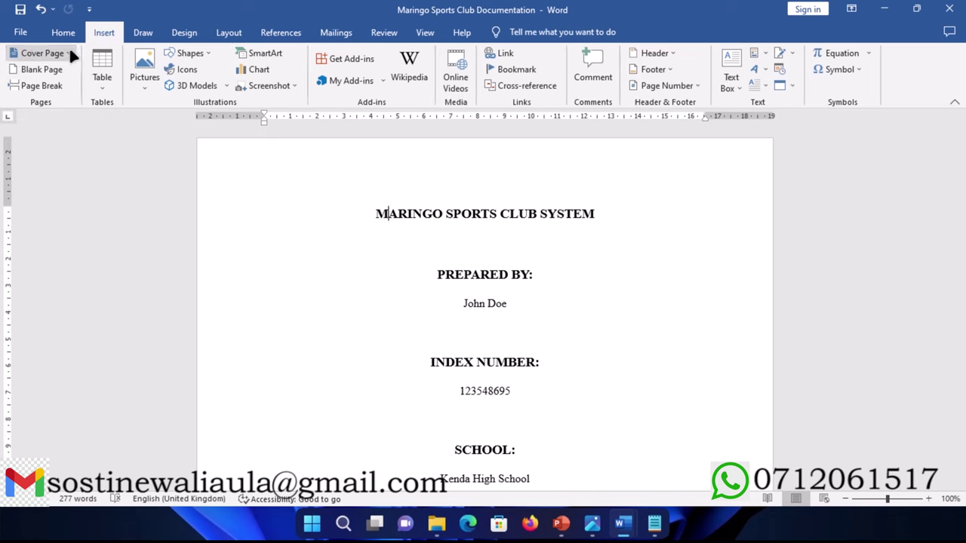
left_click(69, 54)
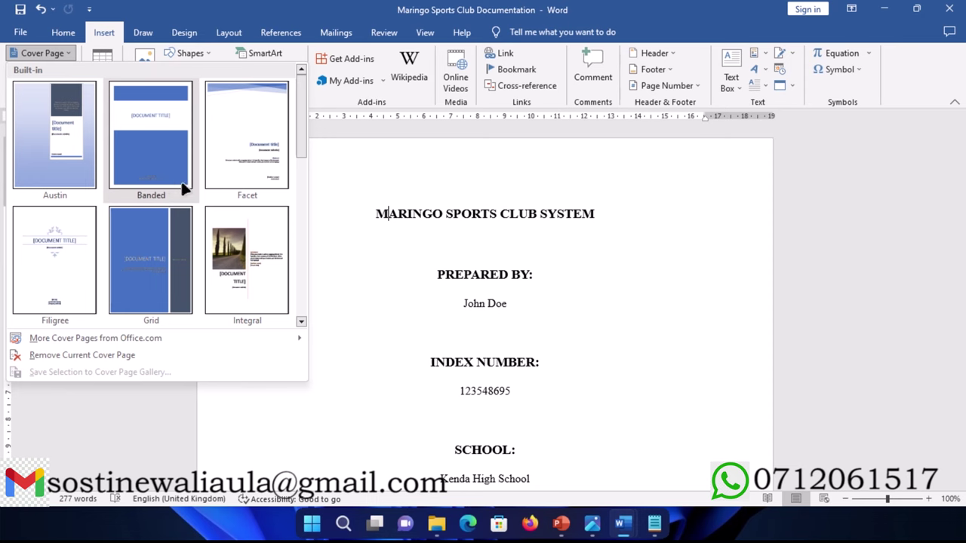
scroll(195, 173, "down", 3)
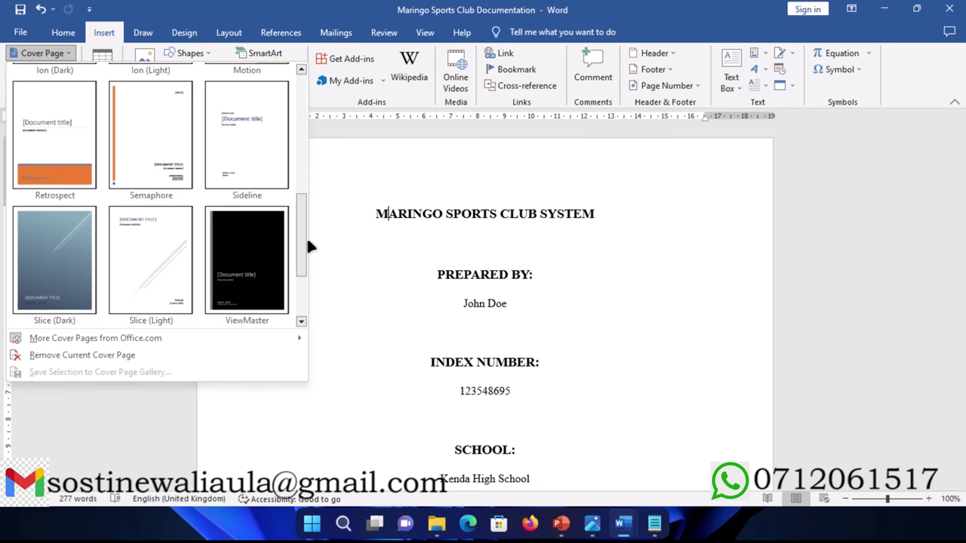
left_click_drag(303, 235, 296, 195)
left_click(160, 168)
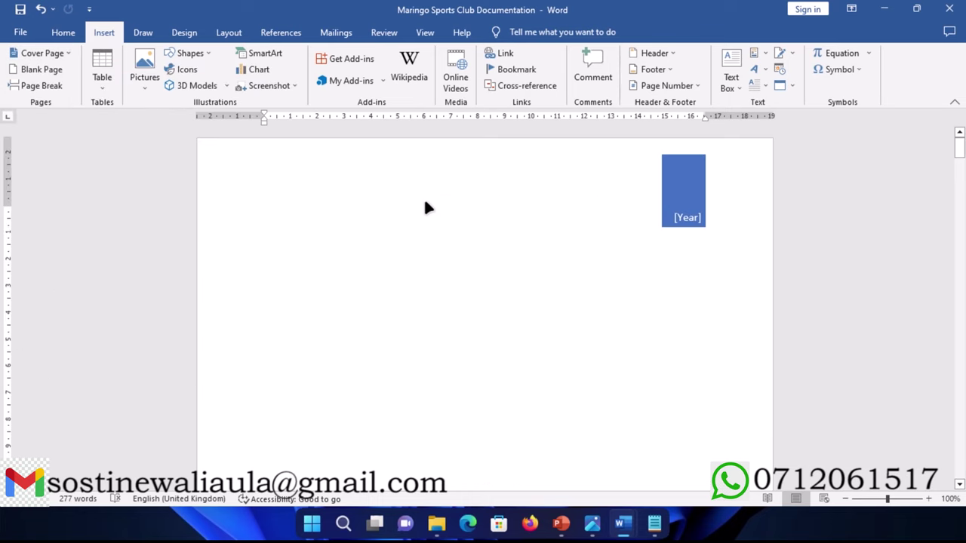
type("FGDFDGDS")
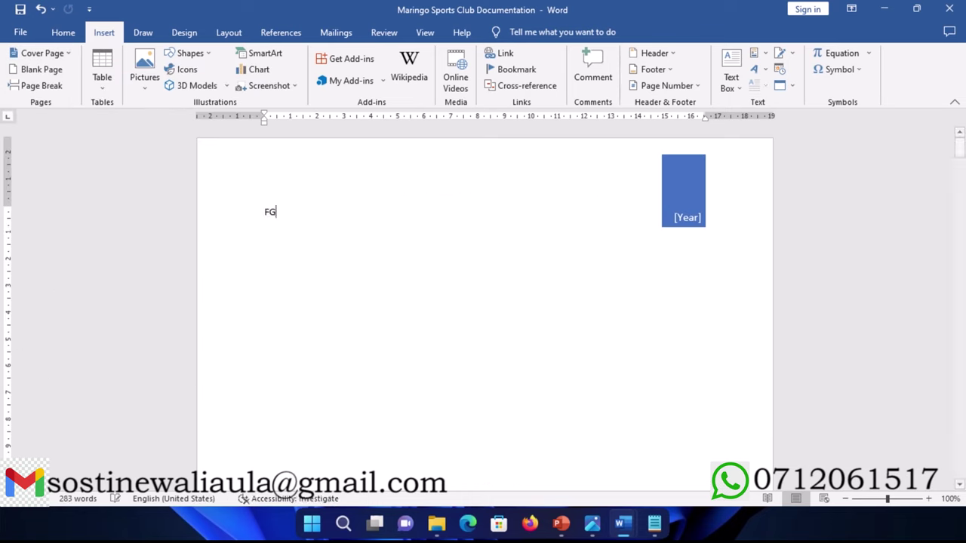
Step: Delete the cover's [Year] box and its title, subtitle and author box
left_click(681, 205)
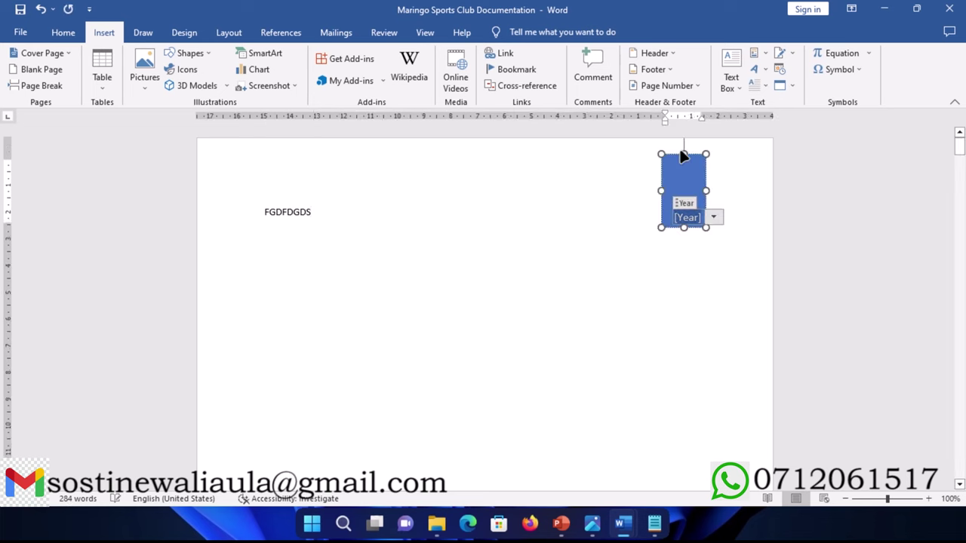
key("Delete")
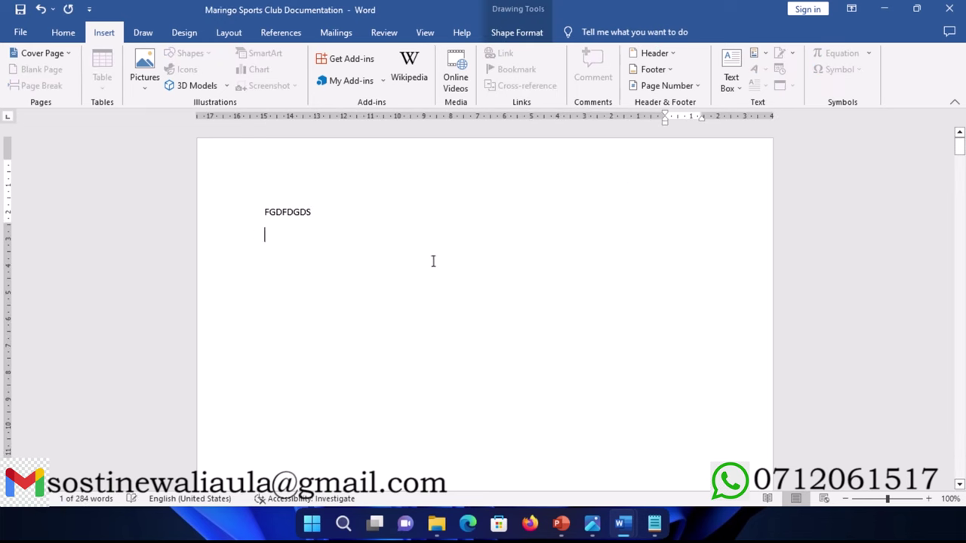
scroll(427, 261, "down", 3)
left_click(403, 238)
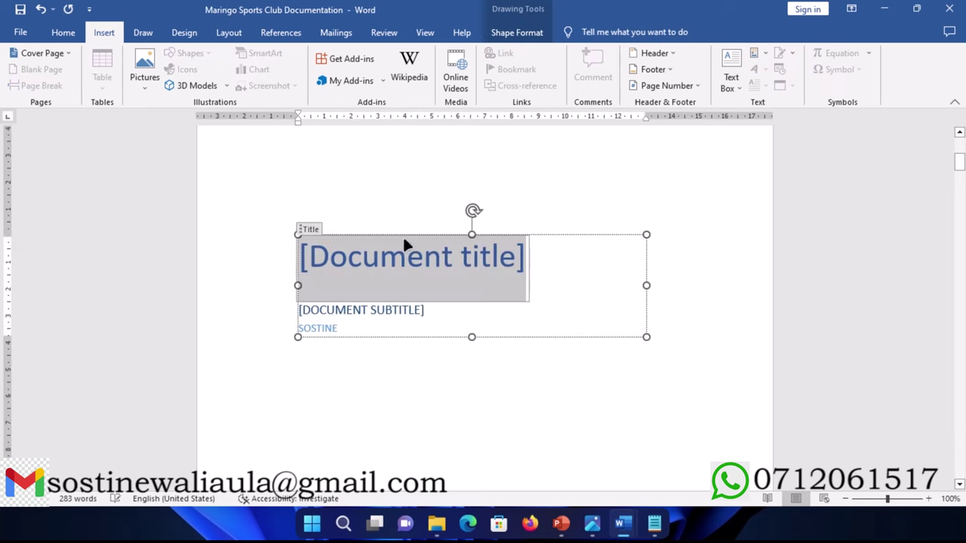
key("Delete")
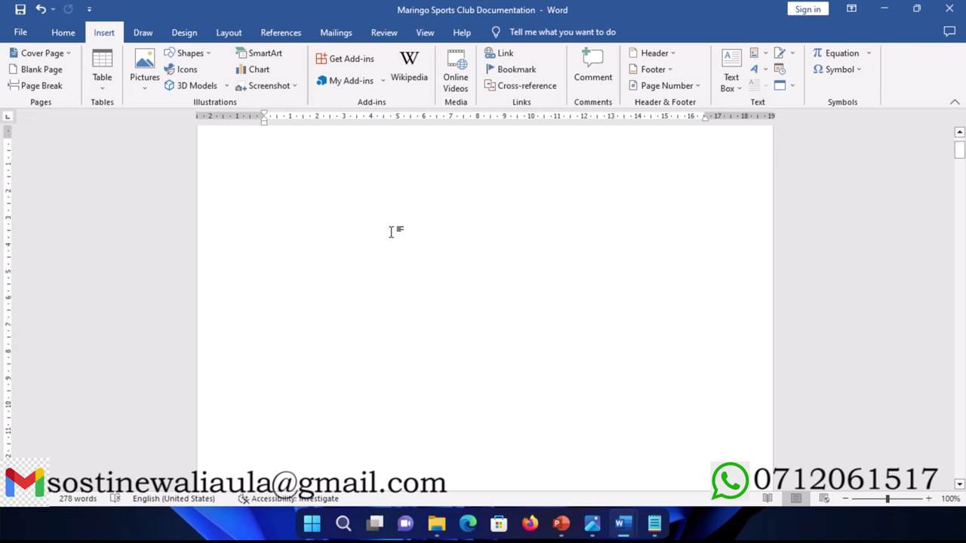
scroll(347, 241, "up", 3)
Step: Paste the MARINGO SPORTS CLUB SYSTEM title-page text over the FGDFDGDS placeholder
left_click(249, 221)
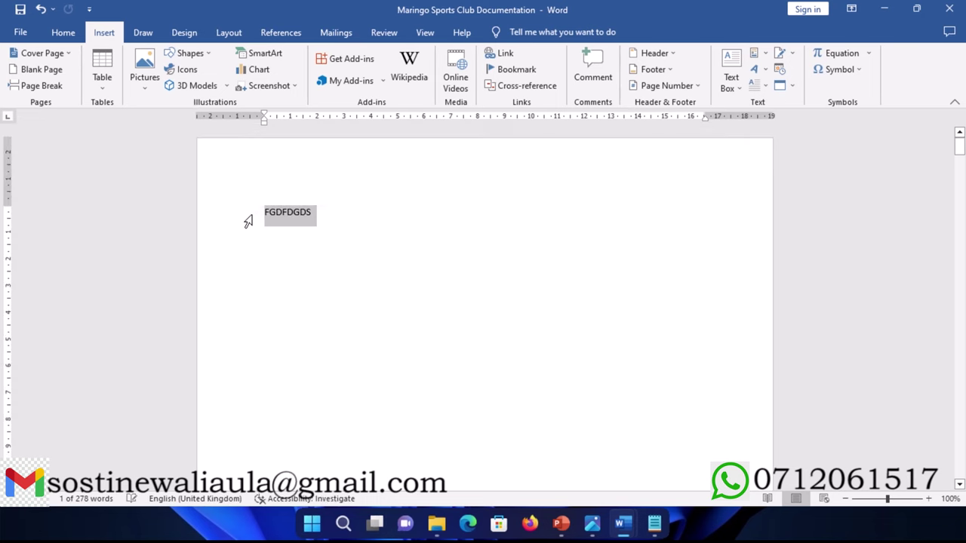
key("ctrl+v")
scroll(287, 226, "down", 5)
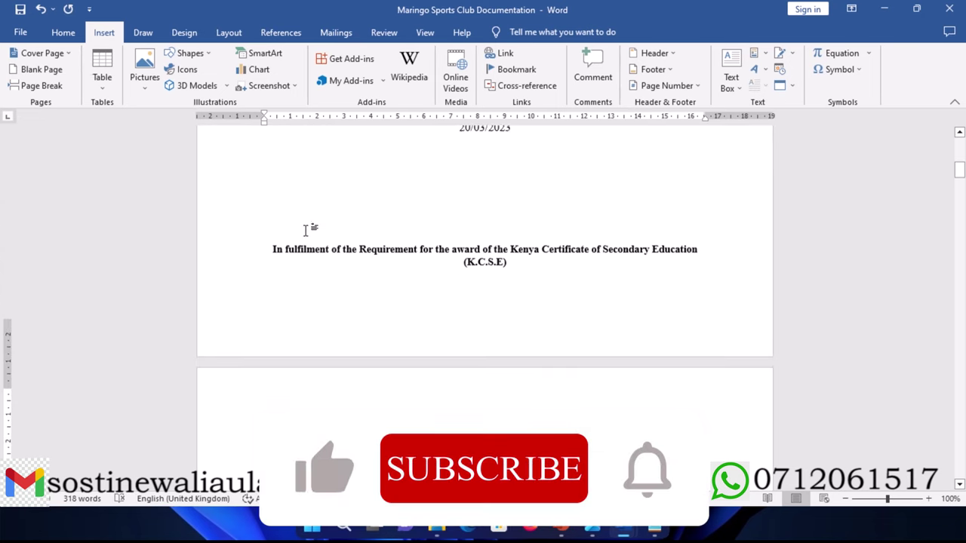
scroll(306, 230, "down", 2)
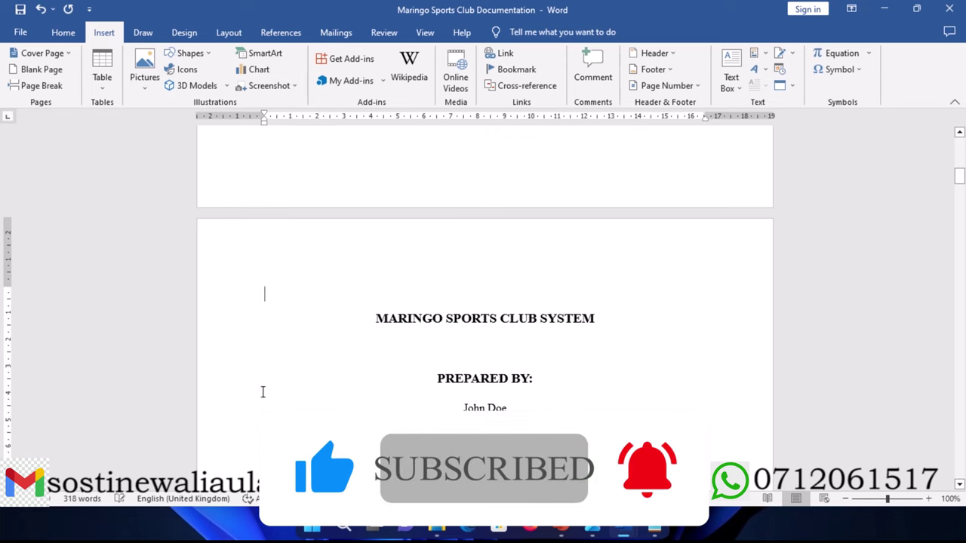
scroll(301, 377, "down", 6)
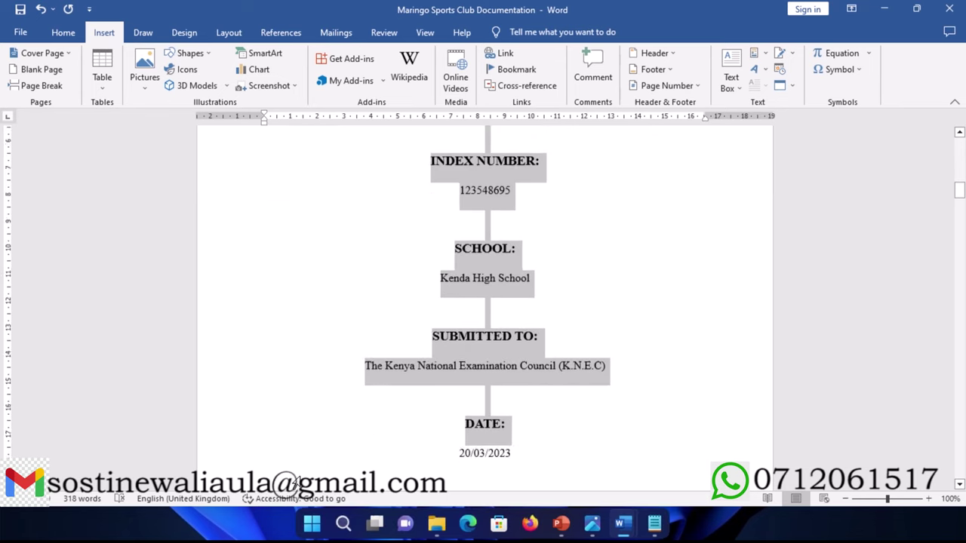
scroll(335, 395, "down", 4)
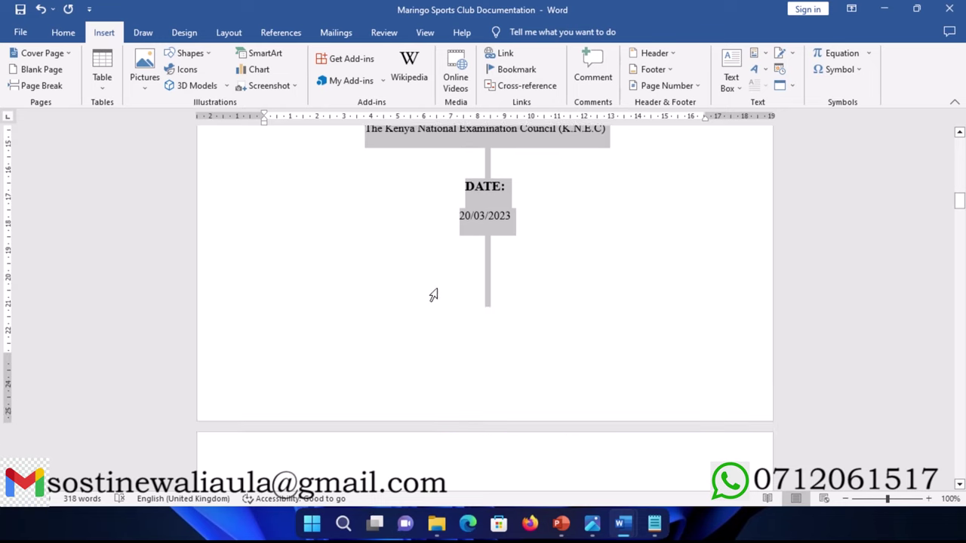
scroll(431, 291, "up", 5)
scroll(410, 291, "up", 4)
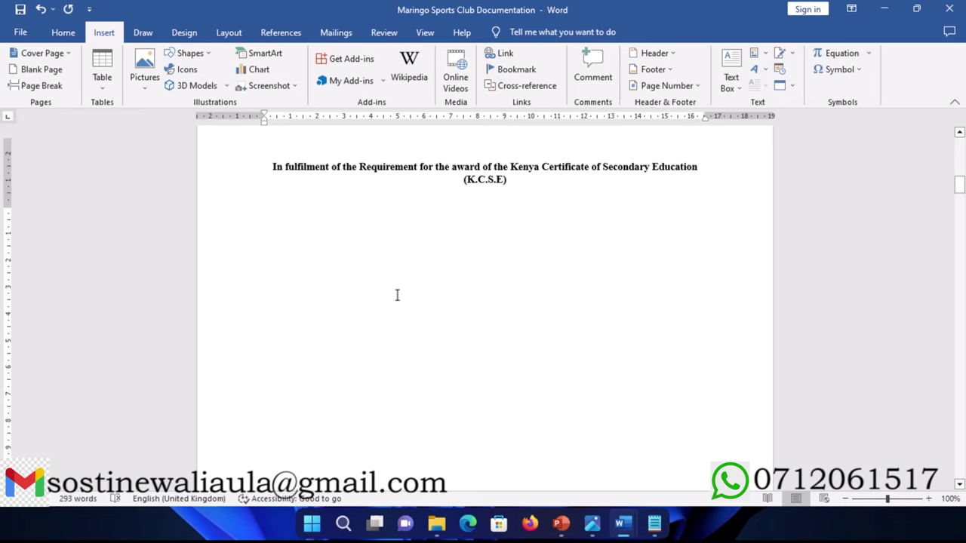
left_click_drag(219, 355, 252, 443)
key("Delete")
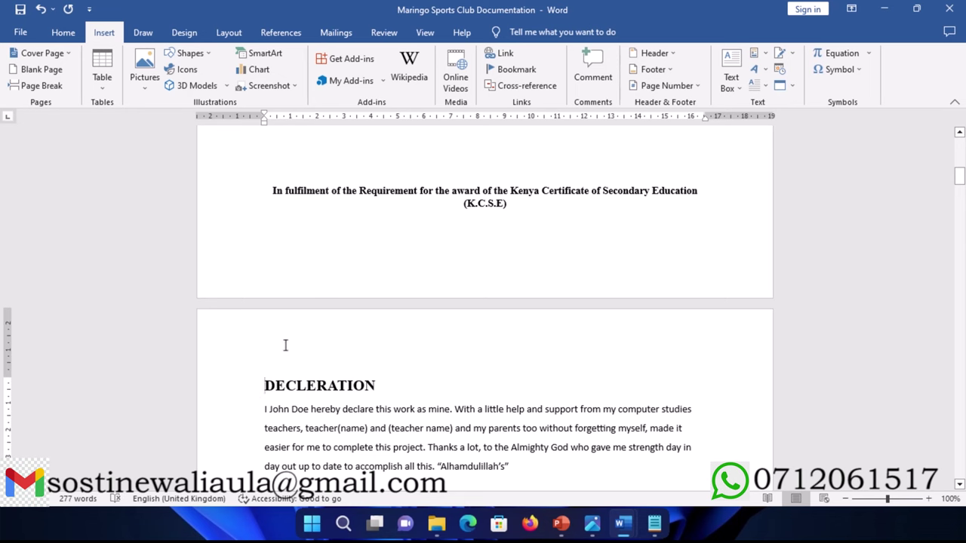
scroll(390, 300, "down", 5)
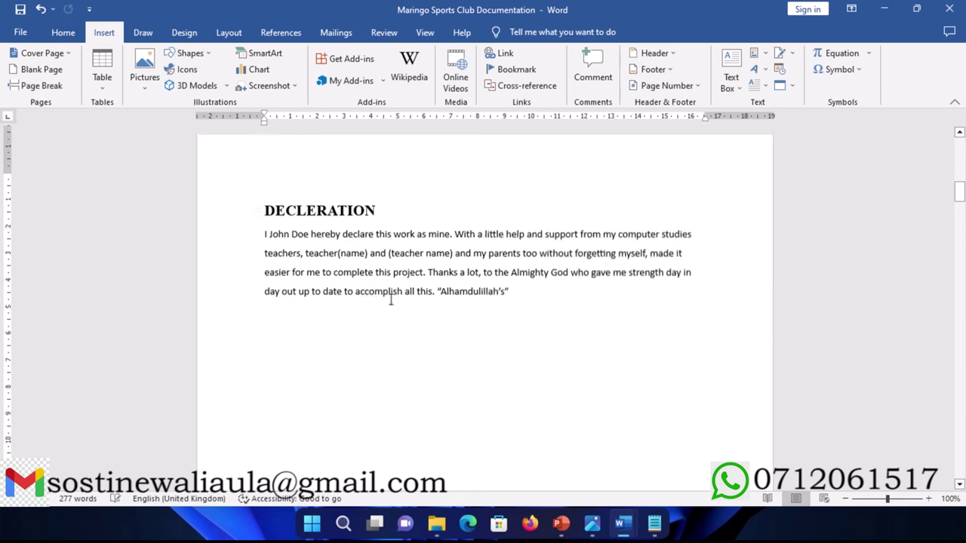
scroll(388, 301, "down", 10)
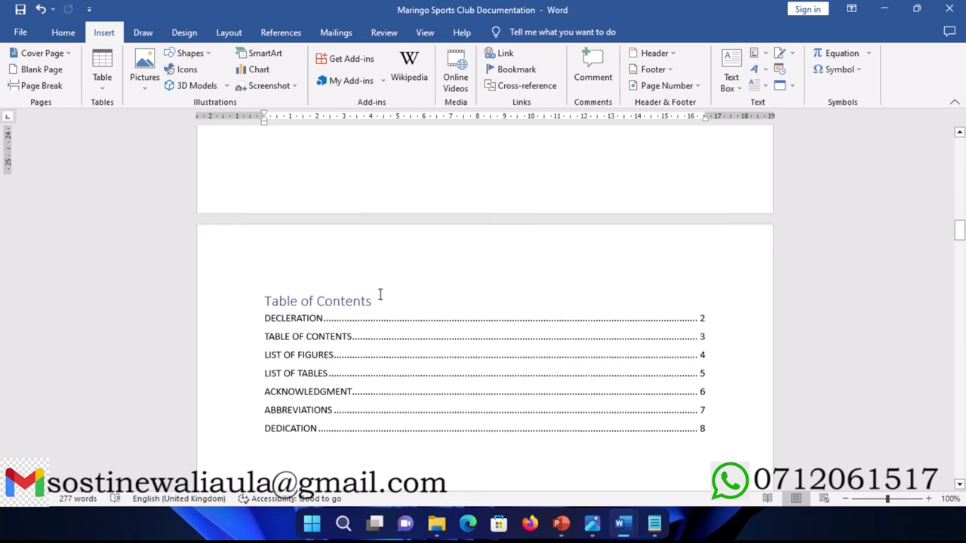
left_click(332, 273)
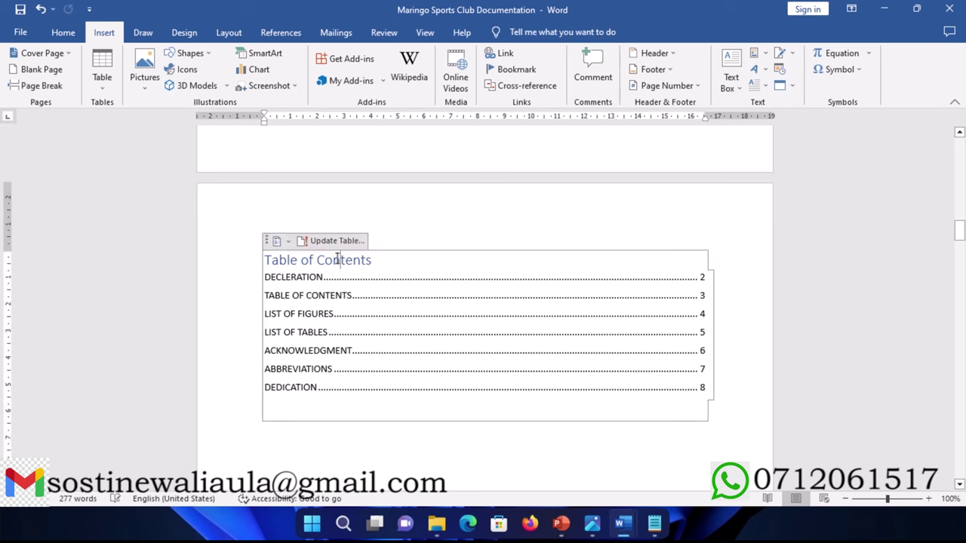
left_click(324, 242)
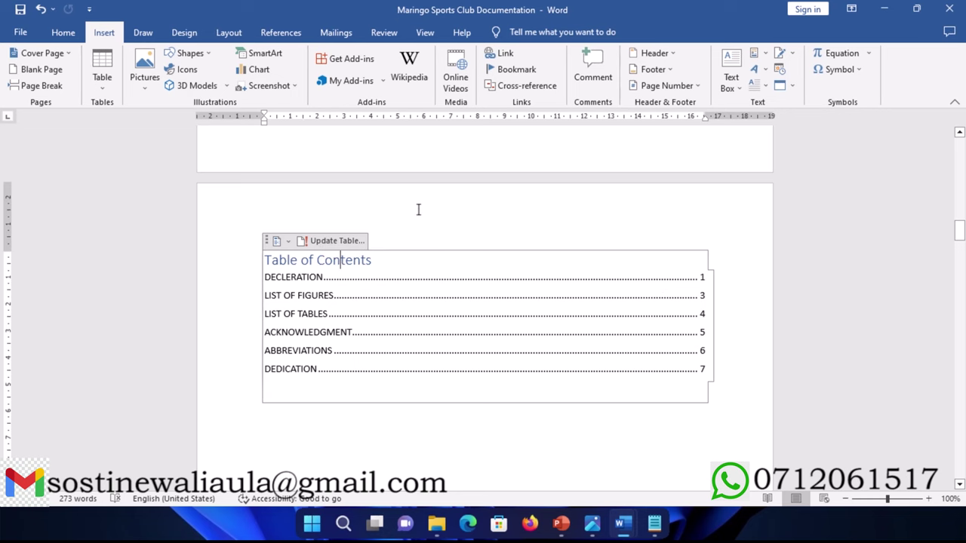
scroll(428, 220, "up", 3)
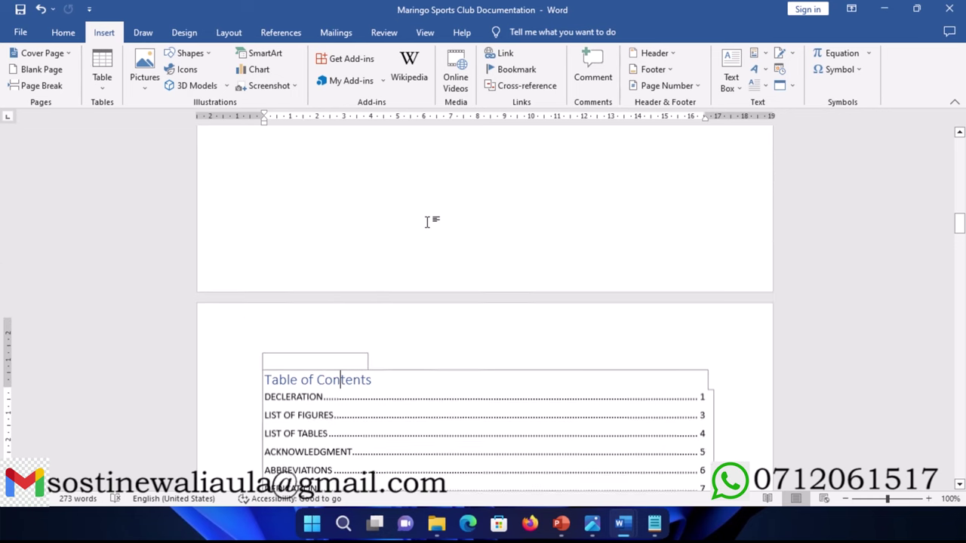
scroll(427, 221, "up", 15)
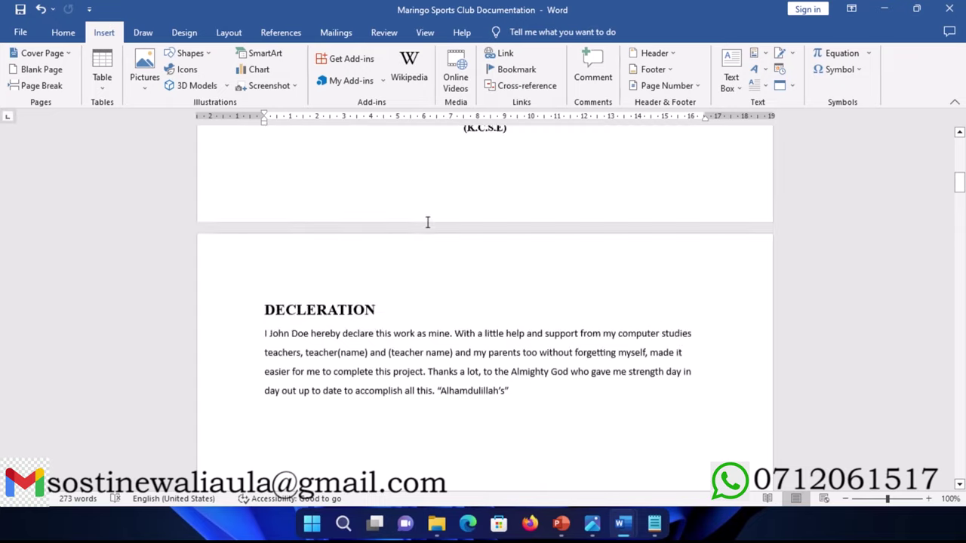
scroll(427, 220, "up", 11)
scroll(427, 220, "down", 6)
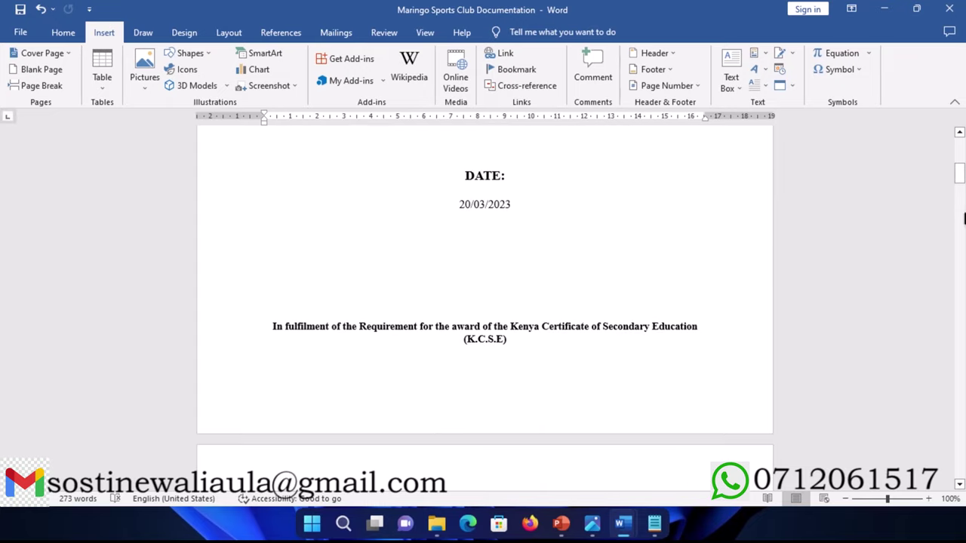
left_click_drag(959, 173, 961, 412)
Step: Add a new empty line after the DEDICATION paragraph's closing sentence
scroll(408, 321, "down", 10)
scroll(404, 320, "down", 10)
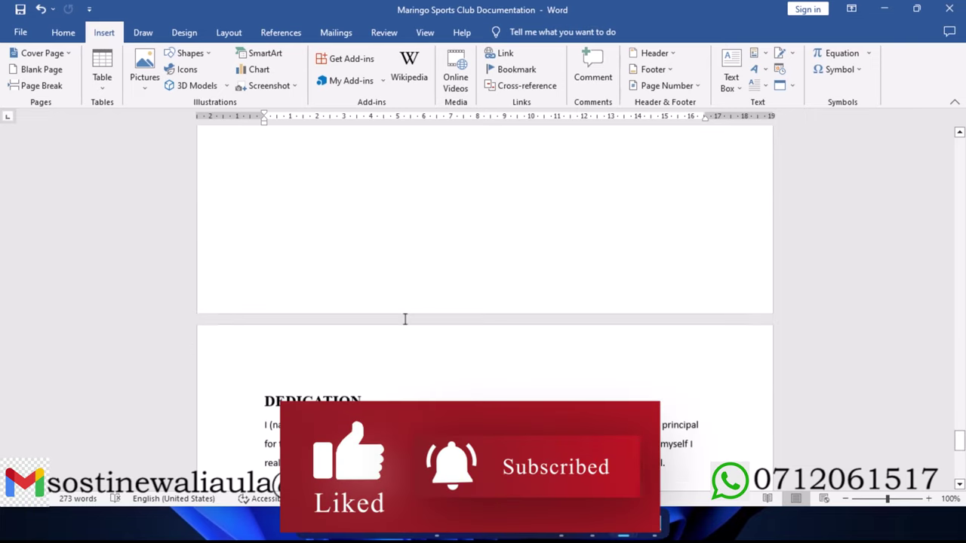
scroll(405, 322, "up", 5)
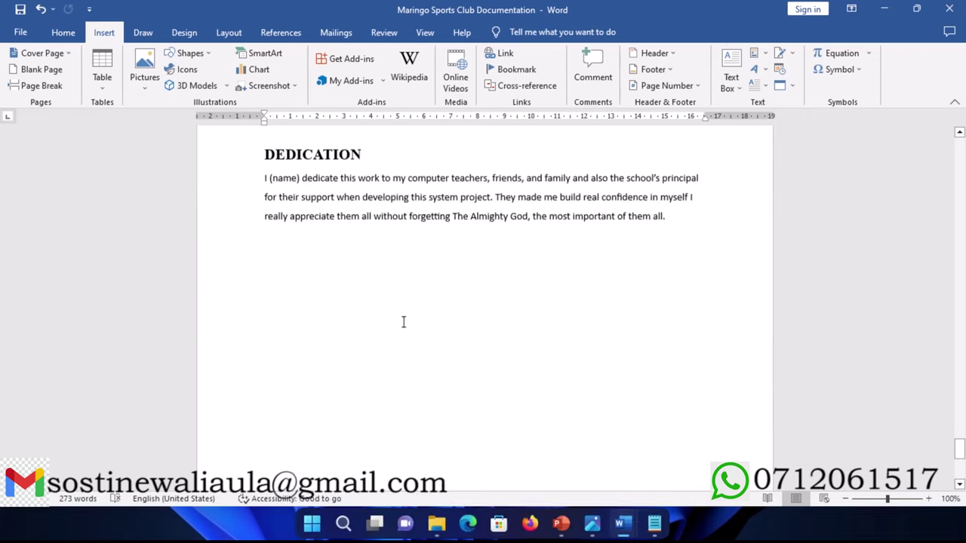
left_click(697, 227)
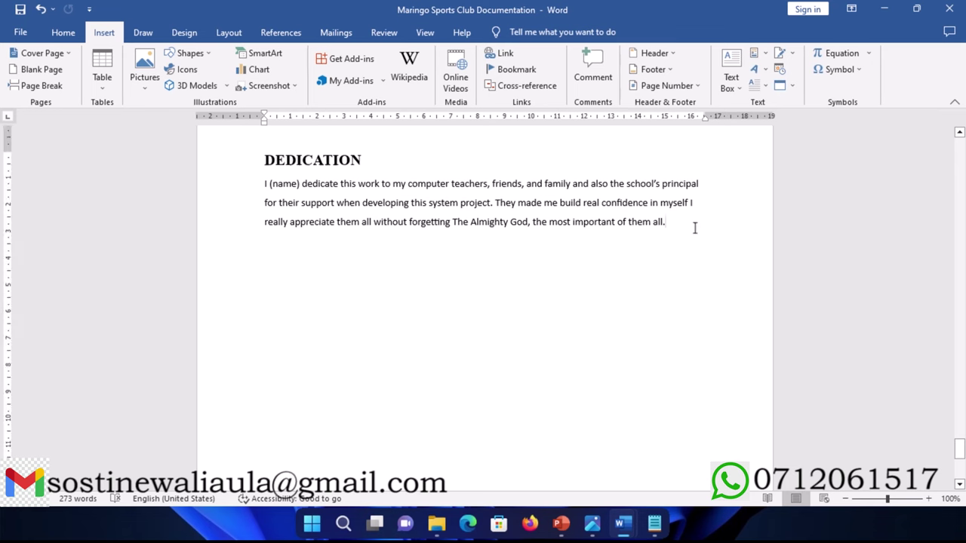
key("Return")
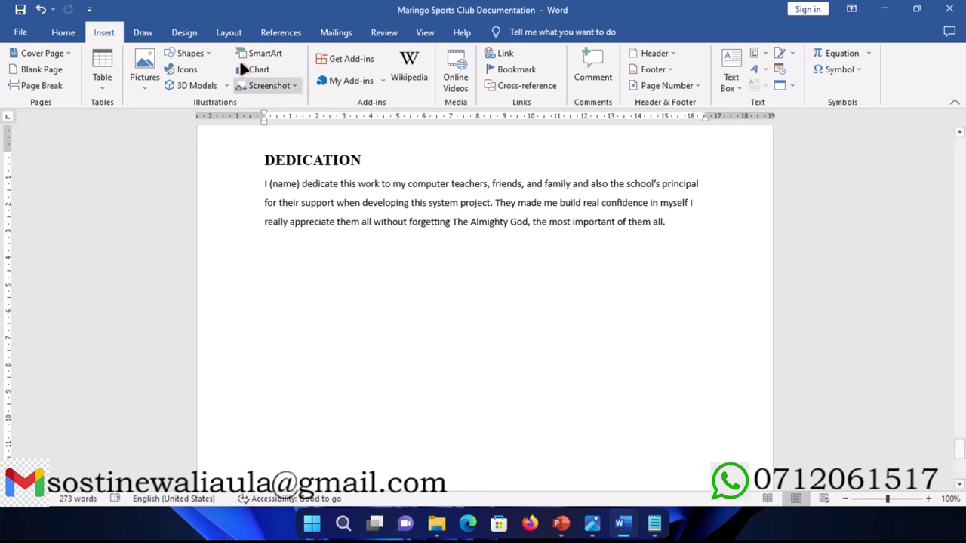
Step: Insert a Next Page section break from Layout > Breaks after the Dedication paragraph
left_click(229, 34)
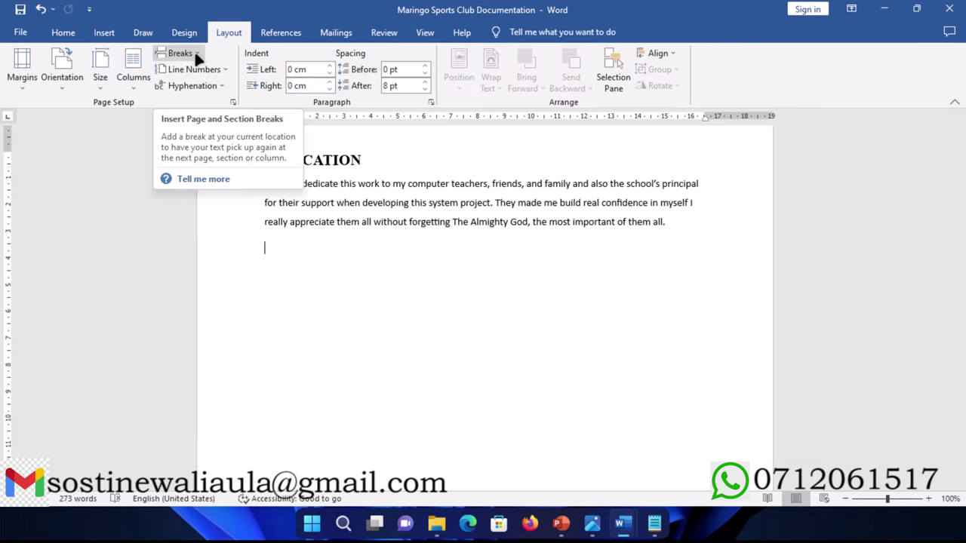
left_click(194, 50)
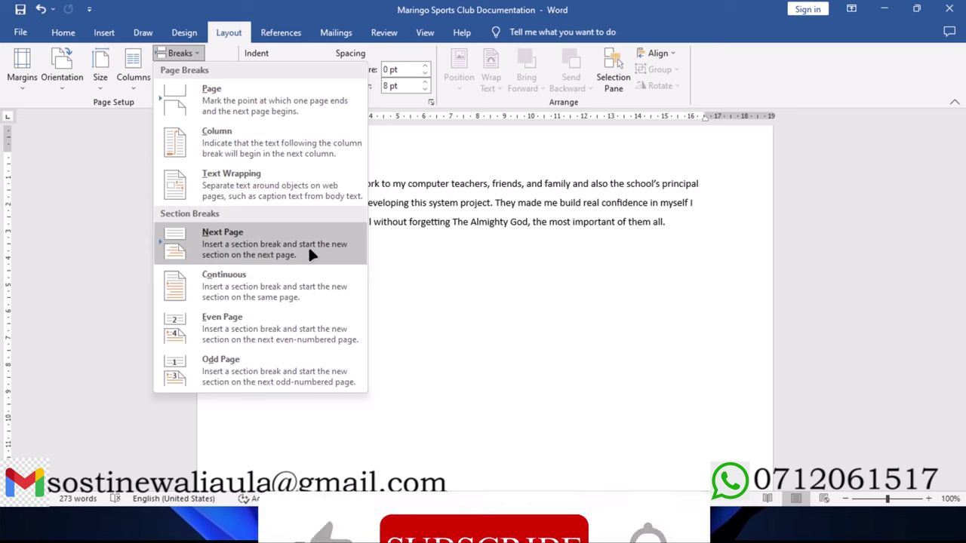
left_click(309, 251)
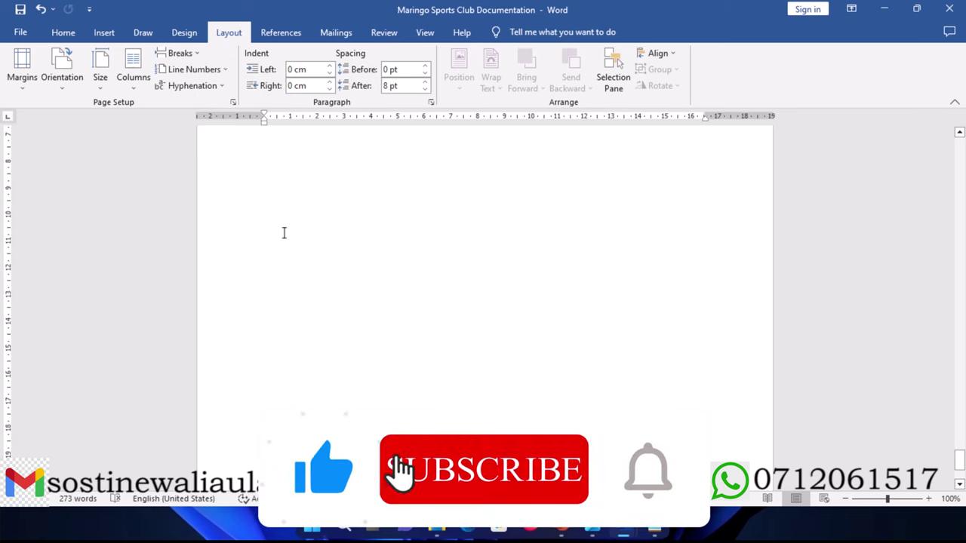
scroll(287, 235, "up", 10)
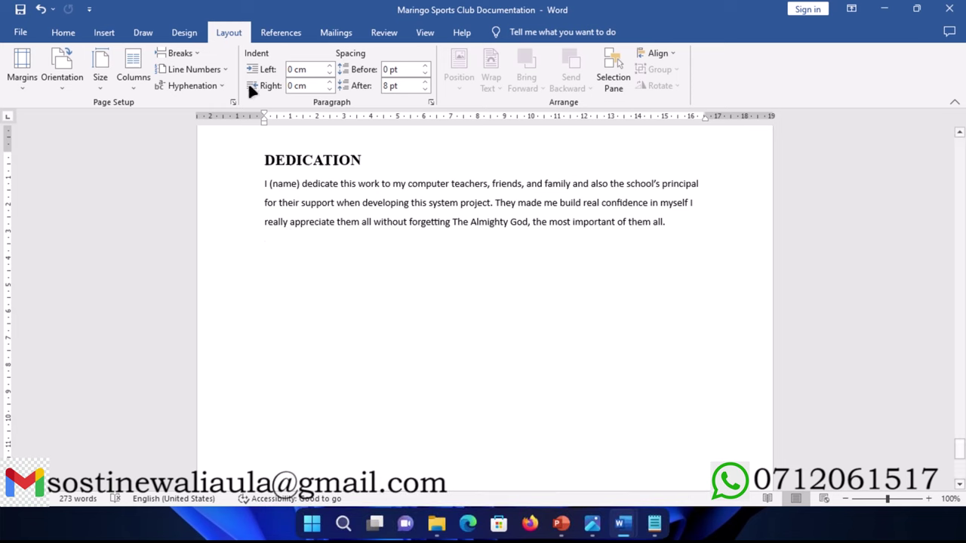
left_click(193, 51)
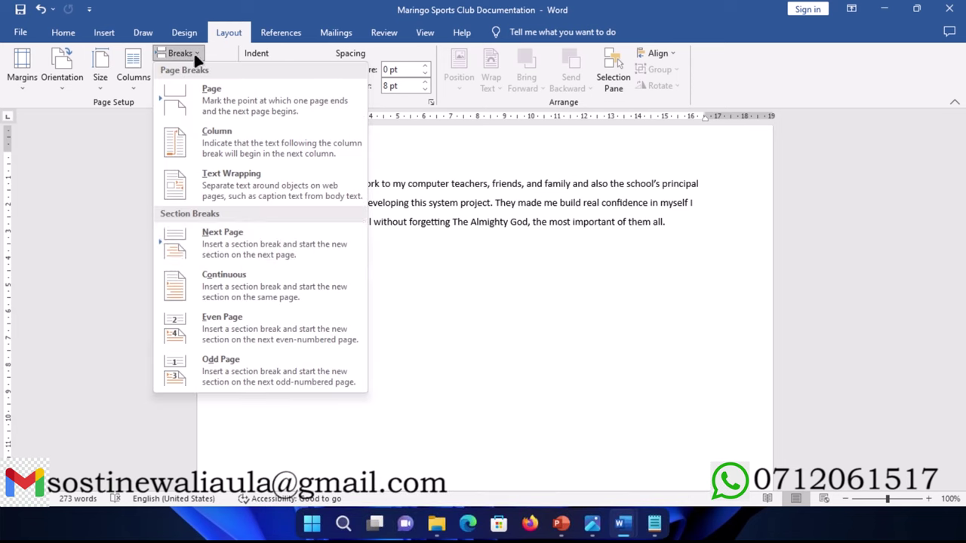
left_click(240, 256)
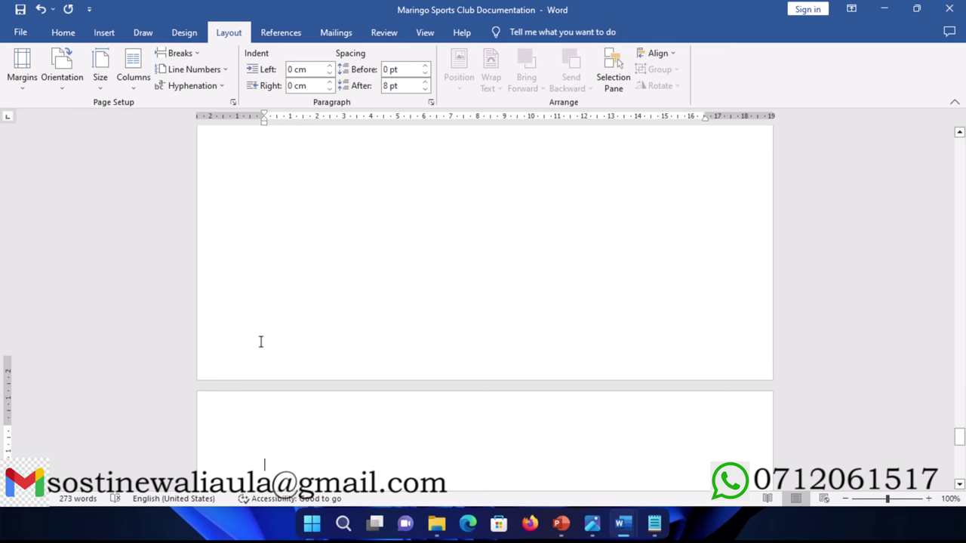
scroll(260, 342, "down", 1)
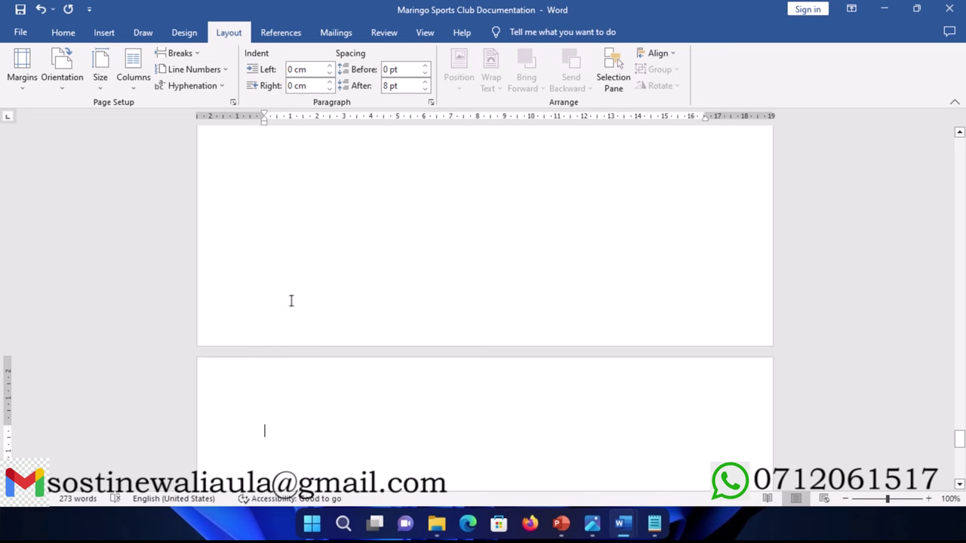
scroll(291, 301, "down", 2)
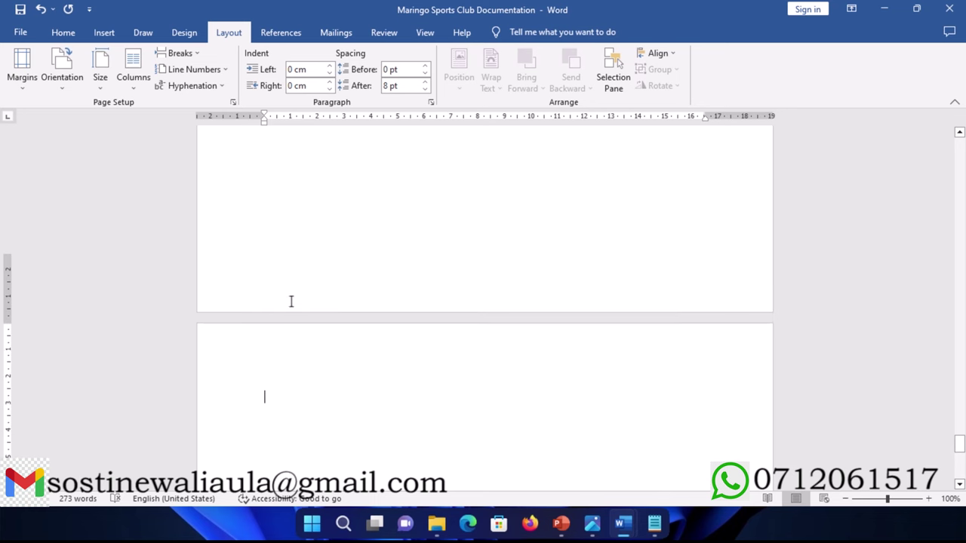
scroll(317, 237, "up", 6)
Step: Toggle Show/Hide ¶ and check the empty paragraphs on the page after the Dedication break
scroll(317, 236, "up", 5)
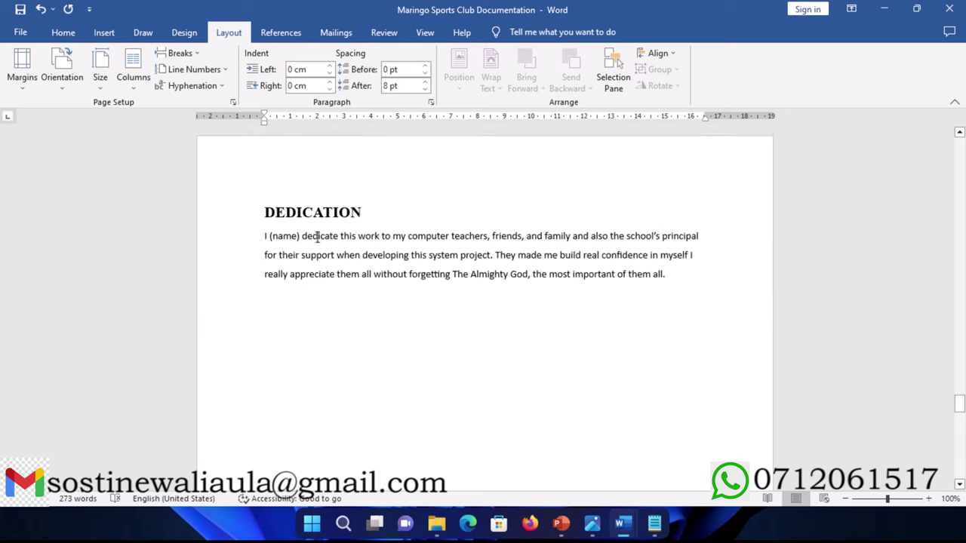
scroll(317, 237, "down", 5)
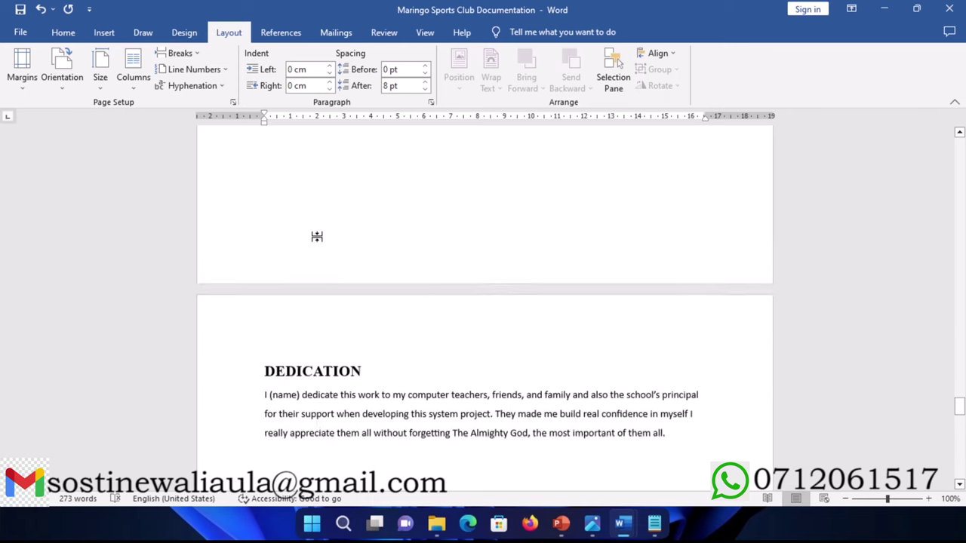
left_click(64, 35)
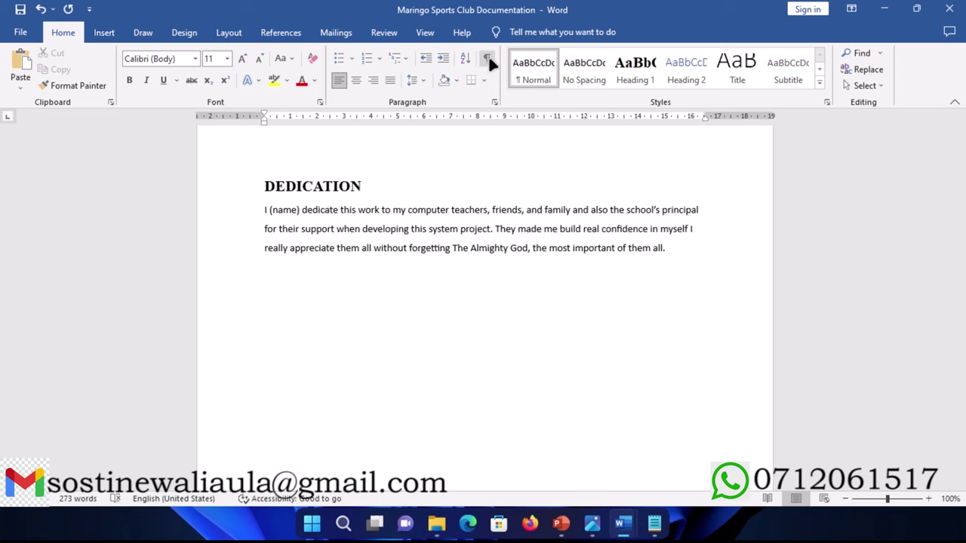
left_click(489, 64)
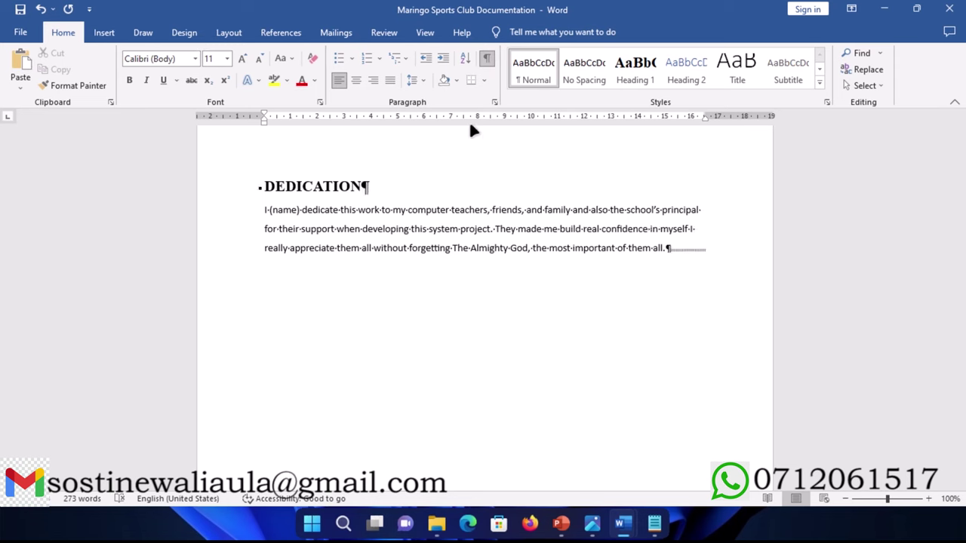
scroll(351, 262, "down", 5)
scroll(351, 261, "down", 6)
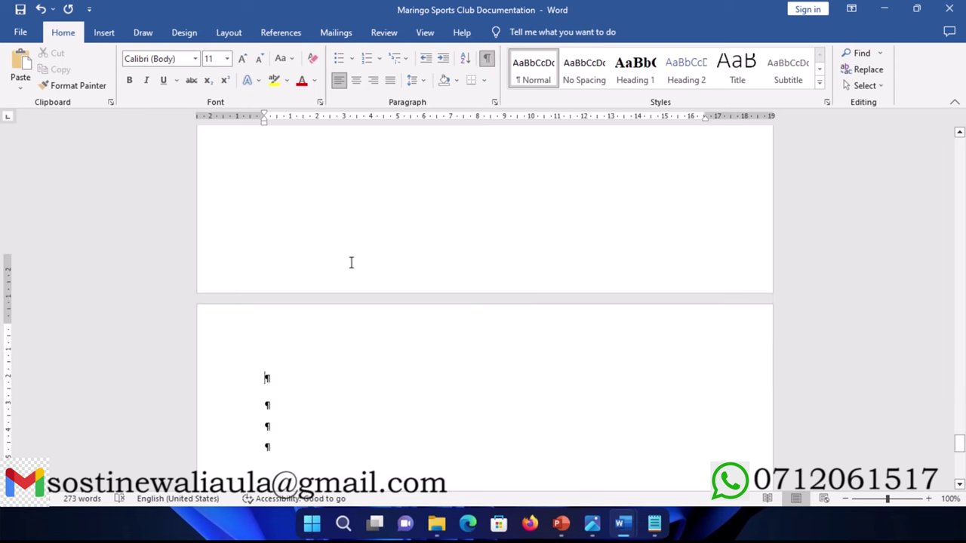
scroll(351, 259, "up", 1)
left_click(265, 194)
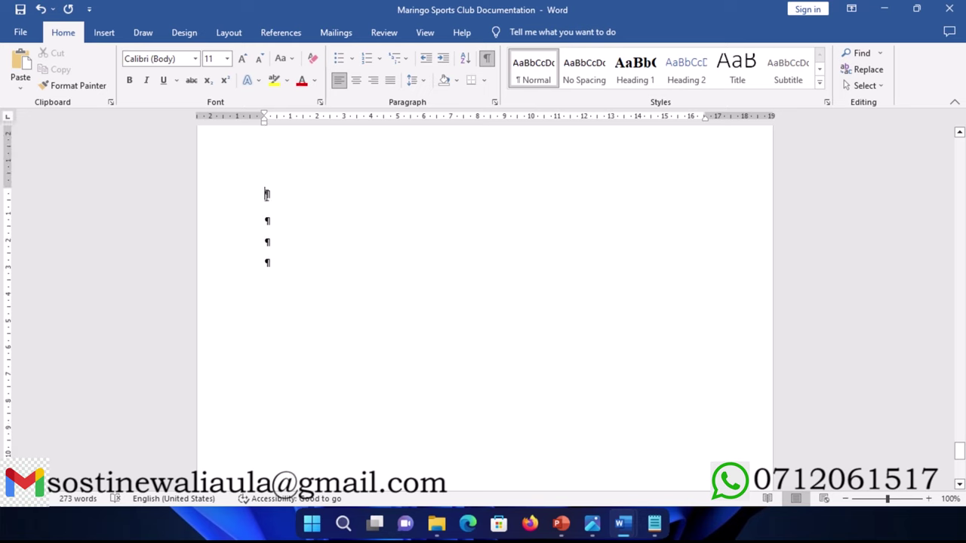
scroll(271, 190, "up", 3)
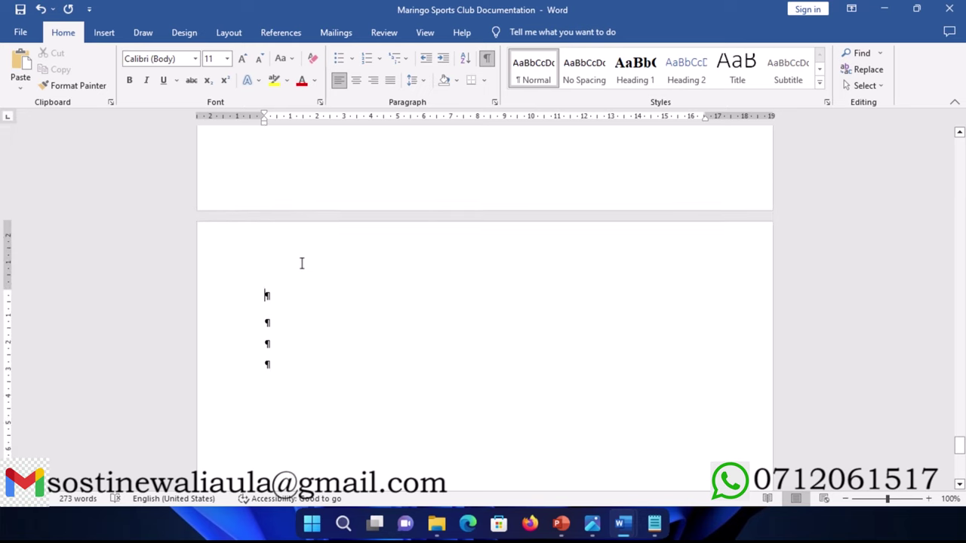
scroll(301, 260, "up", 9)
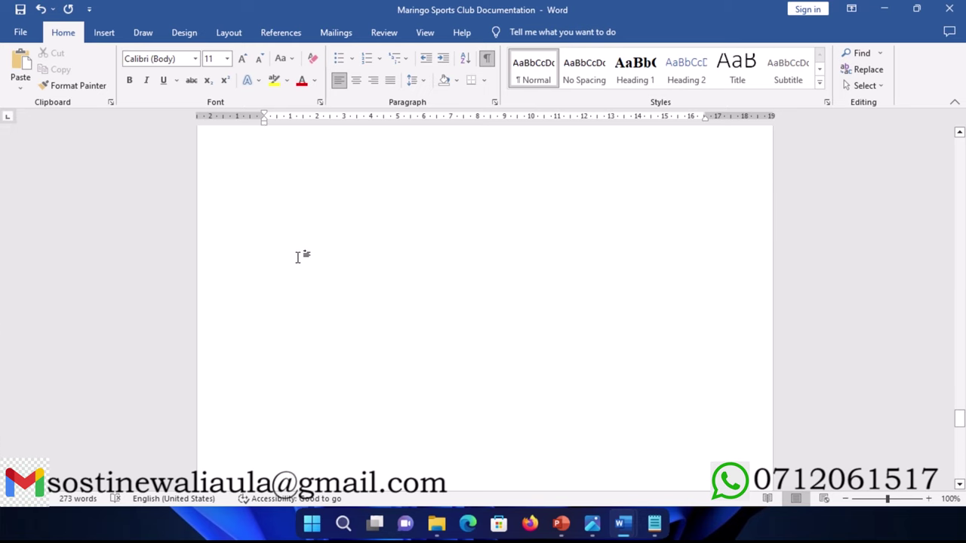
scroll(299, 257, "up", 10)
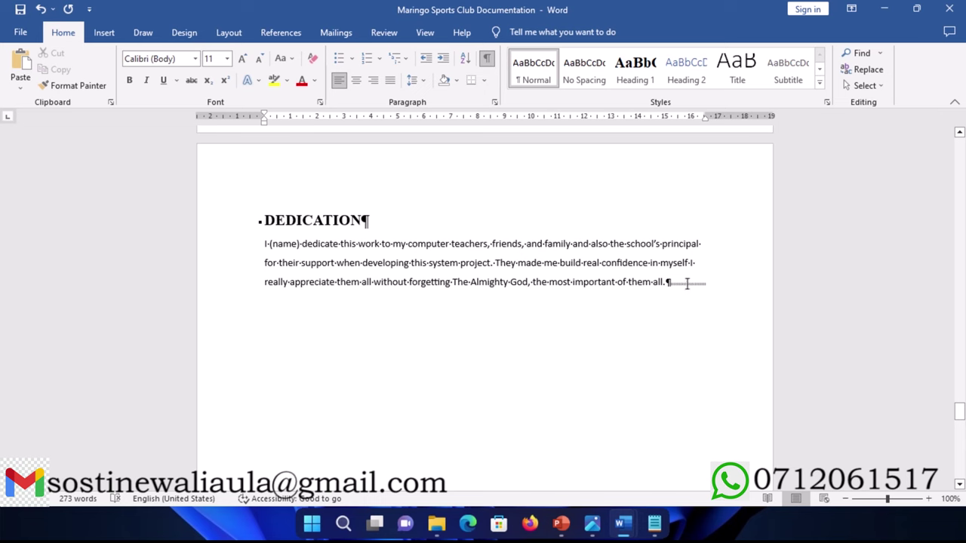
scroll(370, 408, "down", 14)
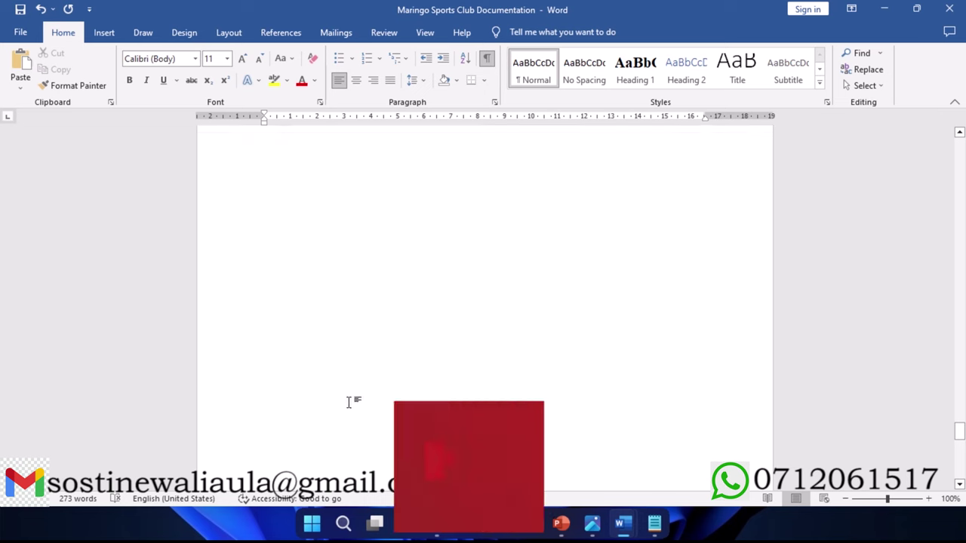
scroll(319, 423, "down", 1)
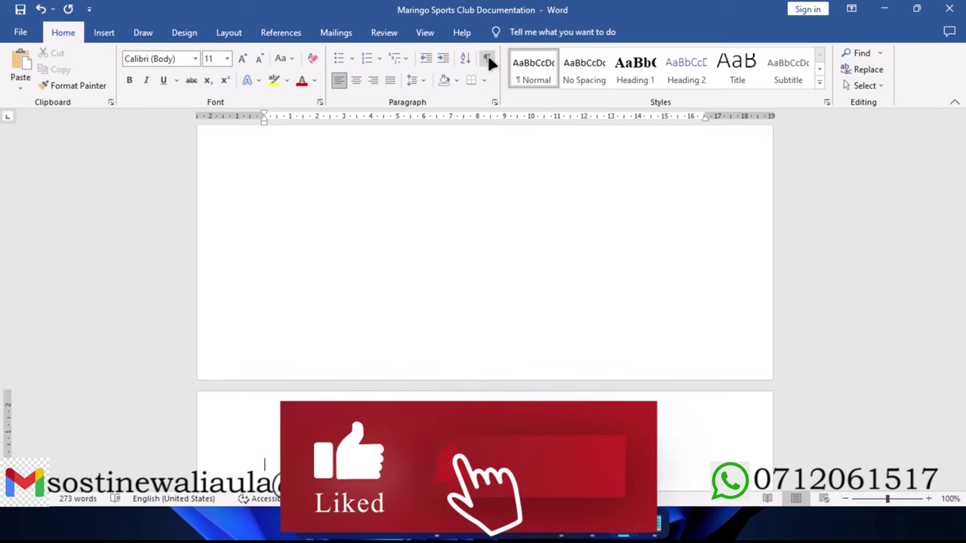
Step: Add the Banded footer design from Insert > Footer to section 2's first page
left_click(108, 36)
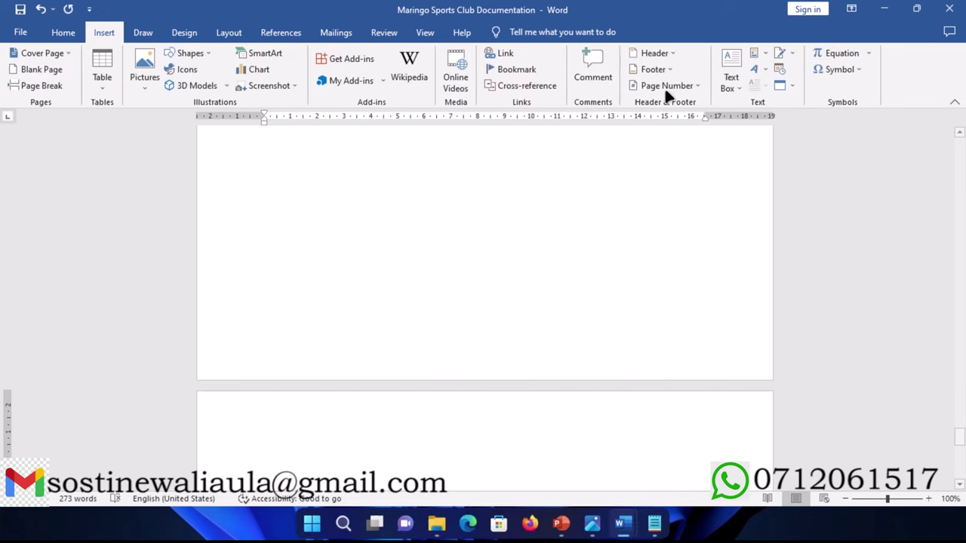
left_click(668, 70)
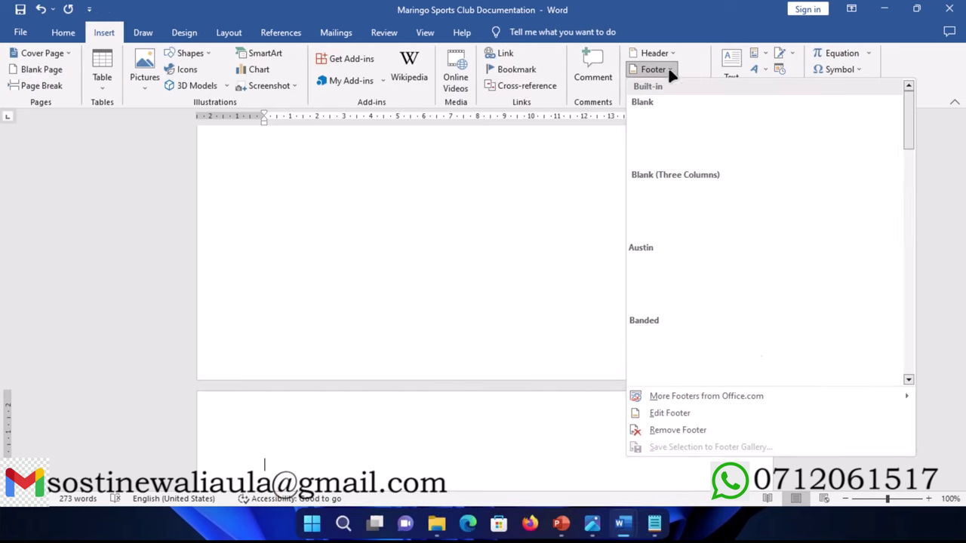
scroll(712, 286, "down", 6)
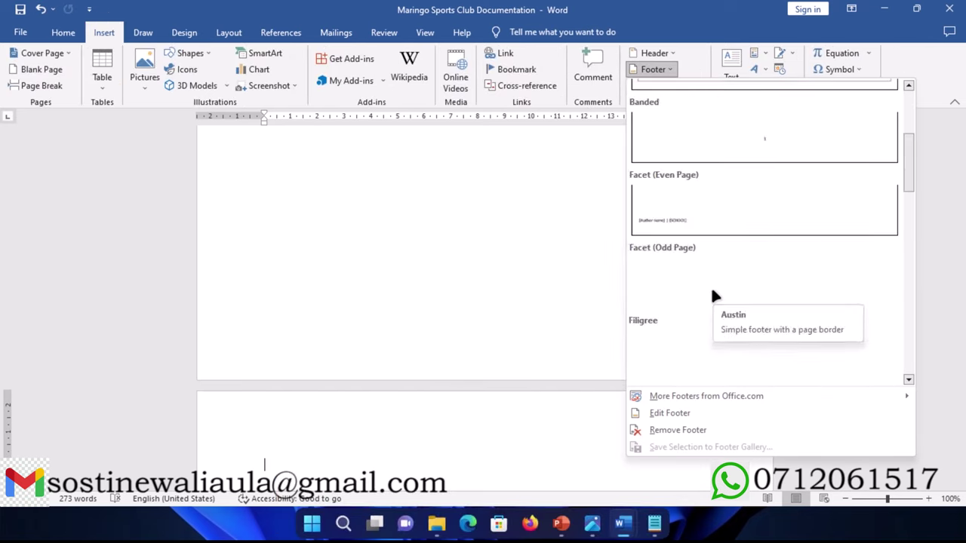
scroll(724, 247, "up", 3)
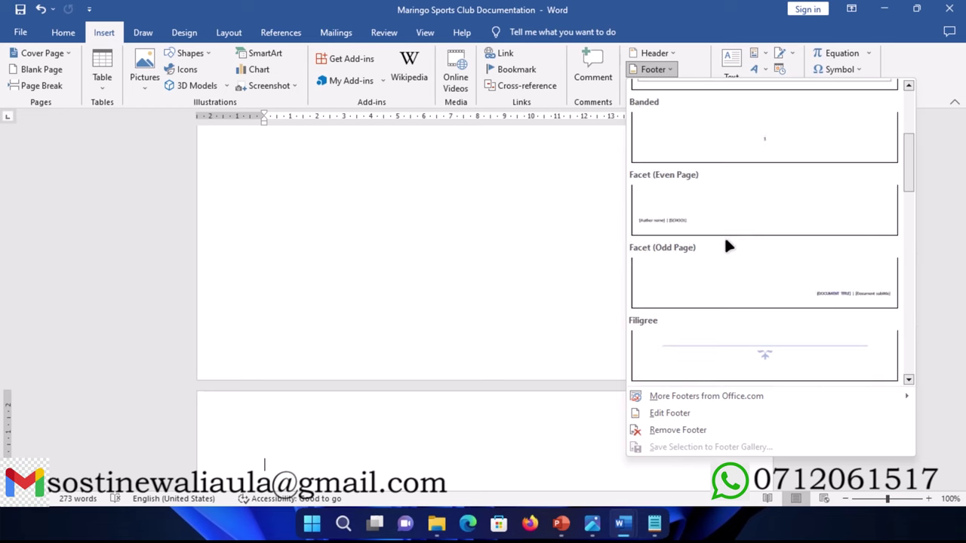
left_click(761, 150)
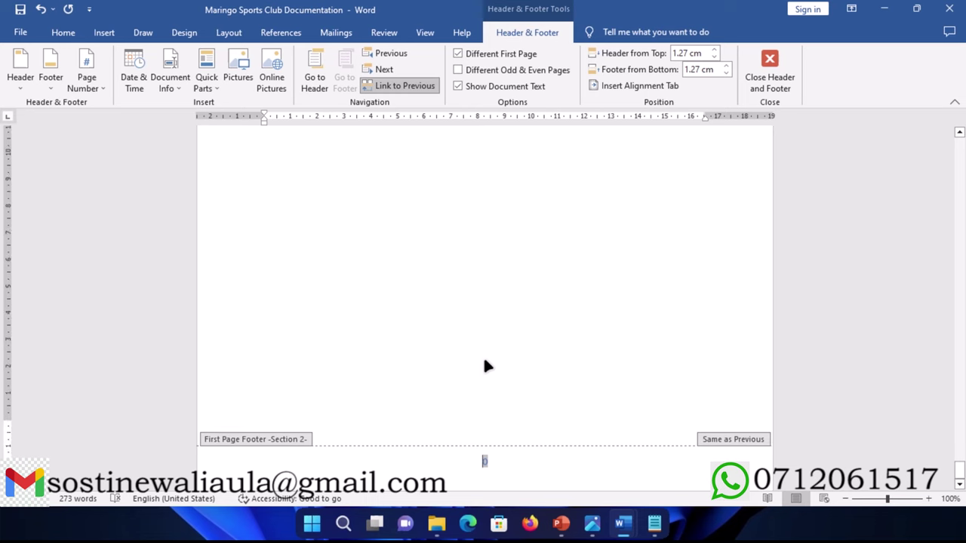
Step: Close header and footer editing to return to the document body
scroll(488, 395, "up", 10)
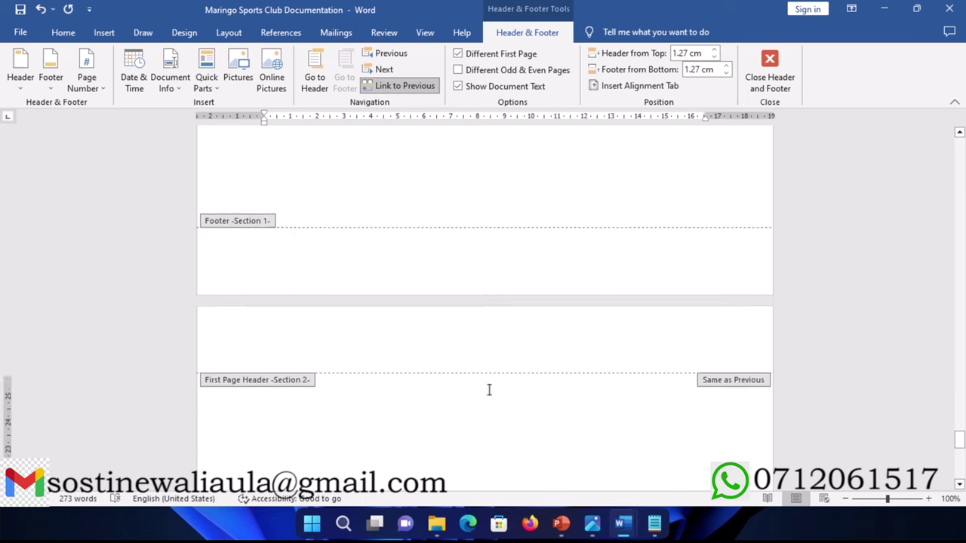
scroll(488, 395, "up", 10)
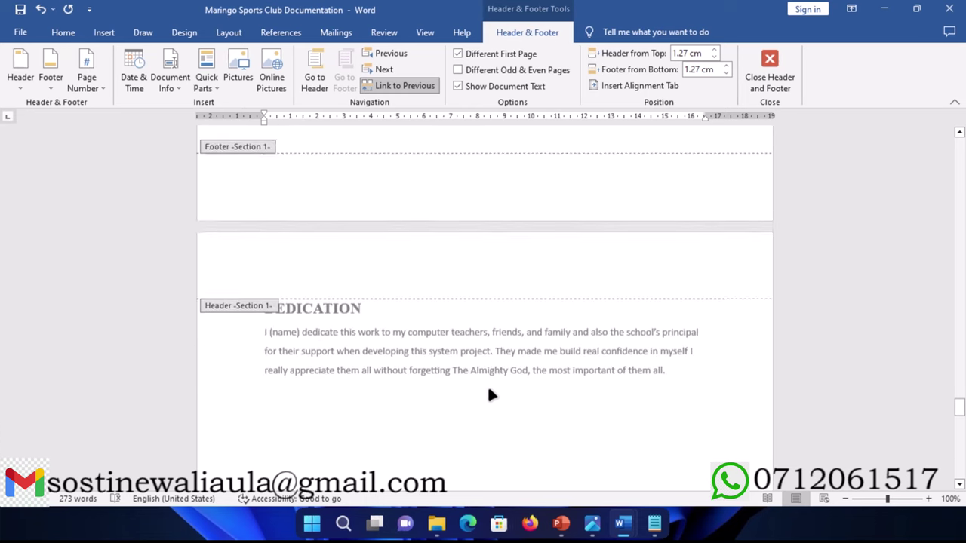
scroll(487, 395, "down", 5)
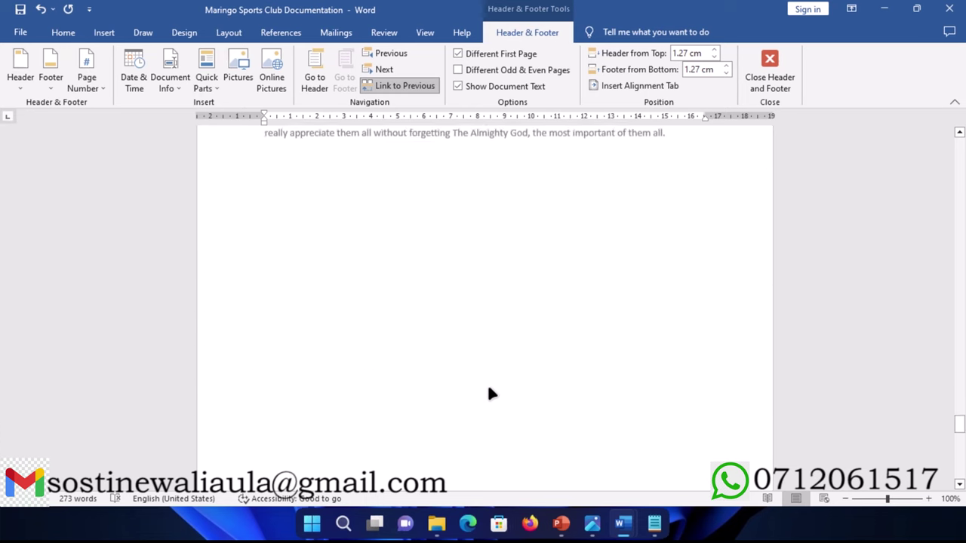
left_click(771, 77)
Step: Open the Dedication page's footer for editing from Insert > Footer, then exit it
scroll(408, 324, "up", 10)
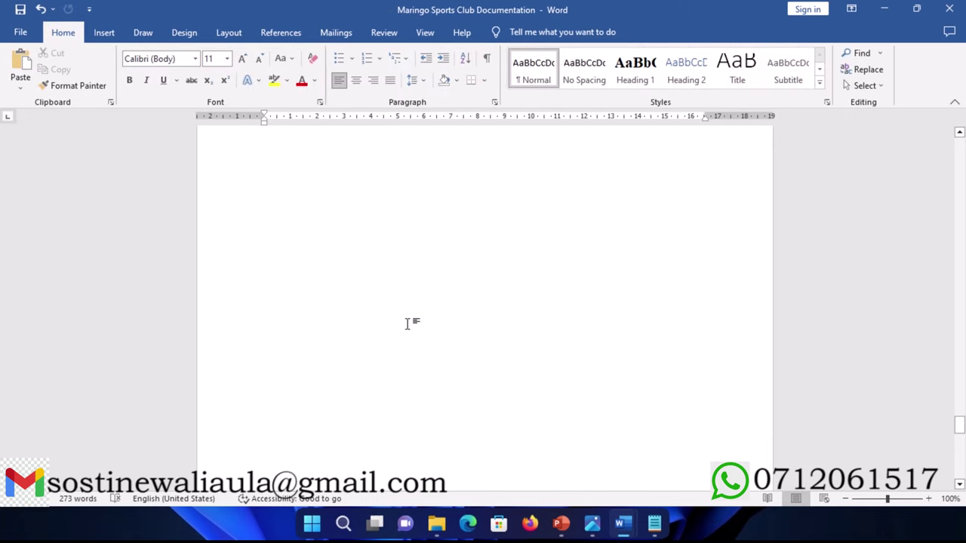
left_click(278, 387)
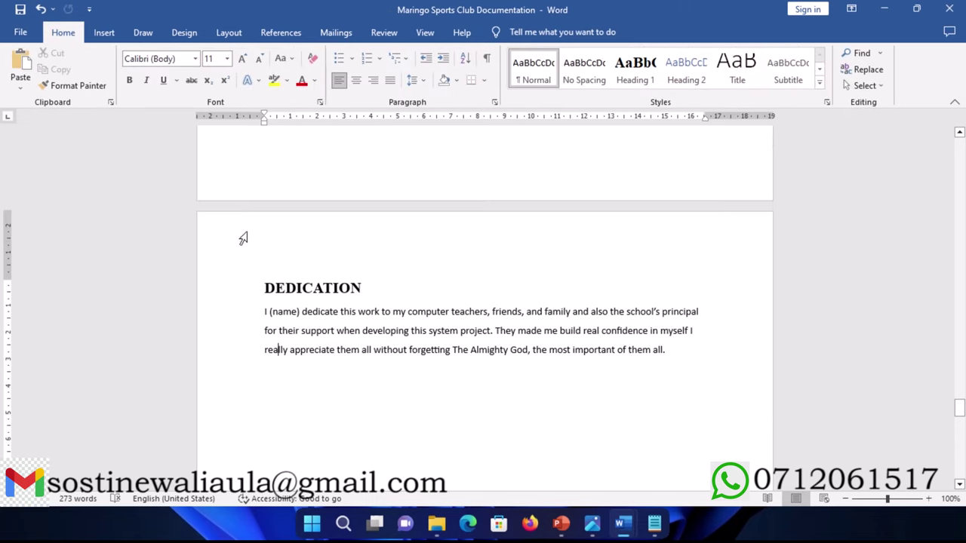
left_click(106, 34)
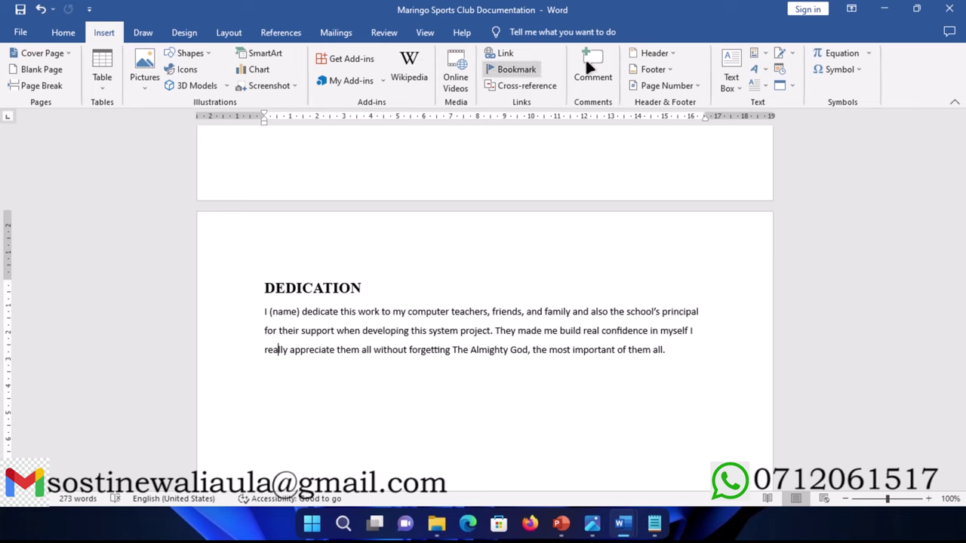
left_click(669, 67)
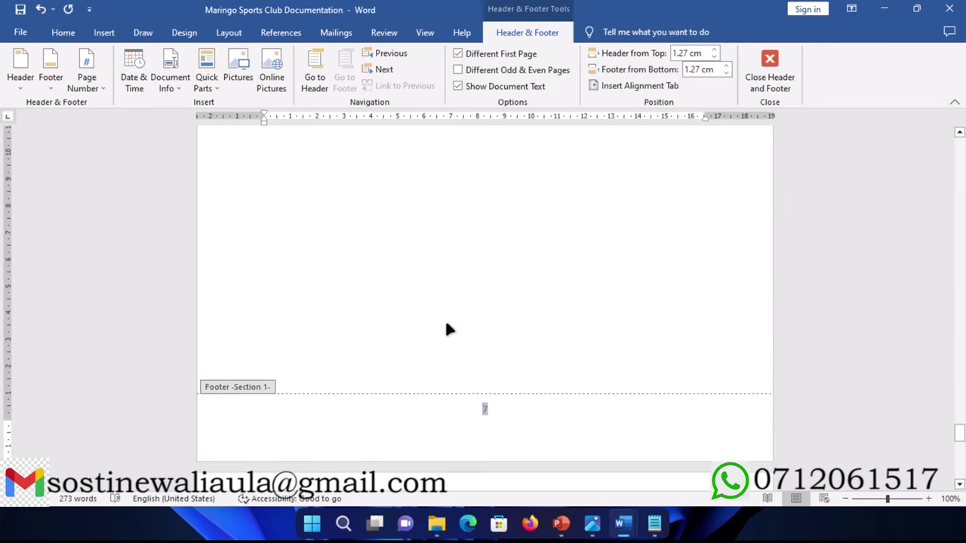
scroll(532, 338, "down", 1)
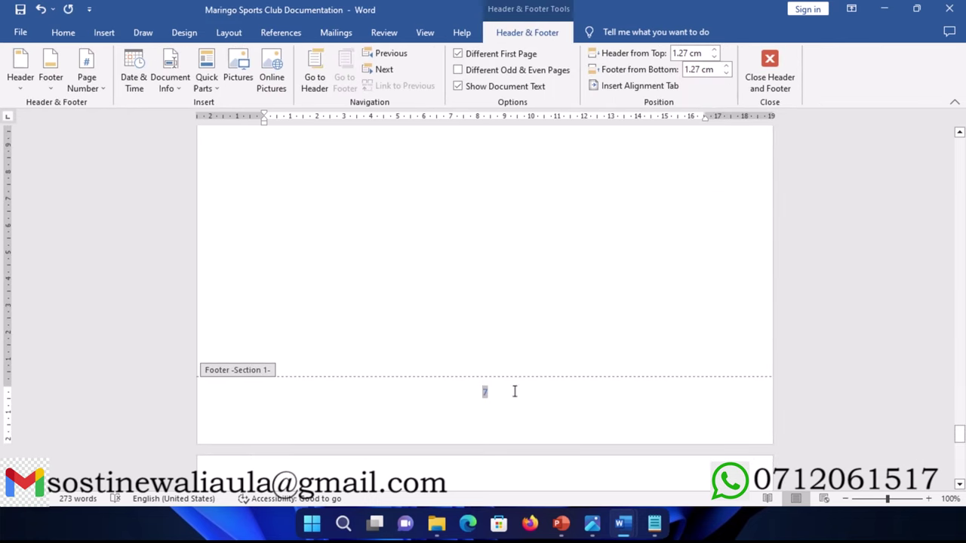
left_click(748, 90)
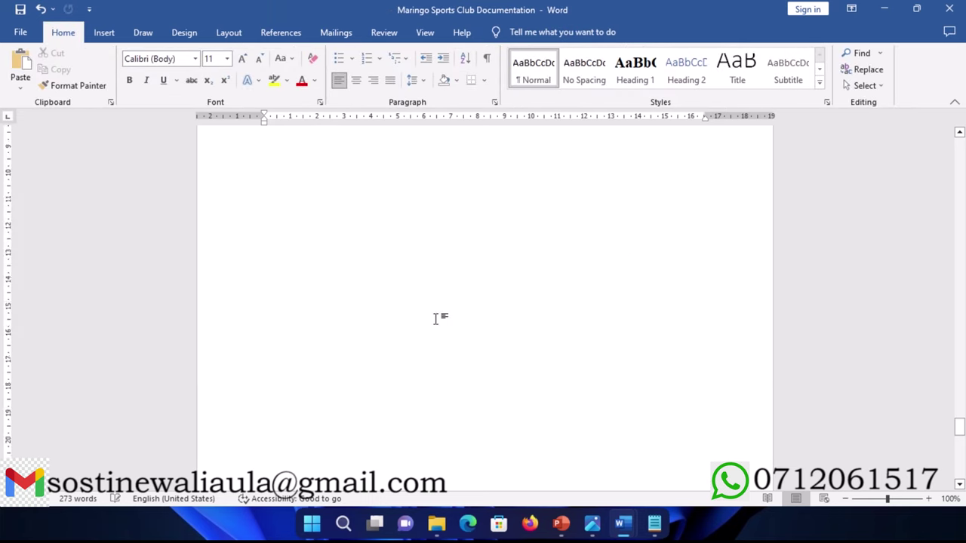
scroll(434, 314, "down", 4)
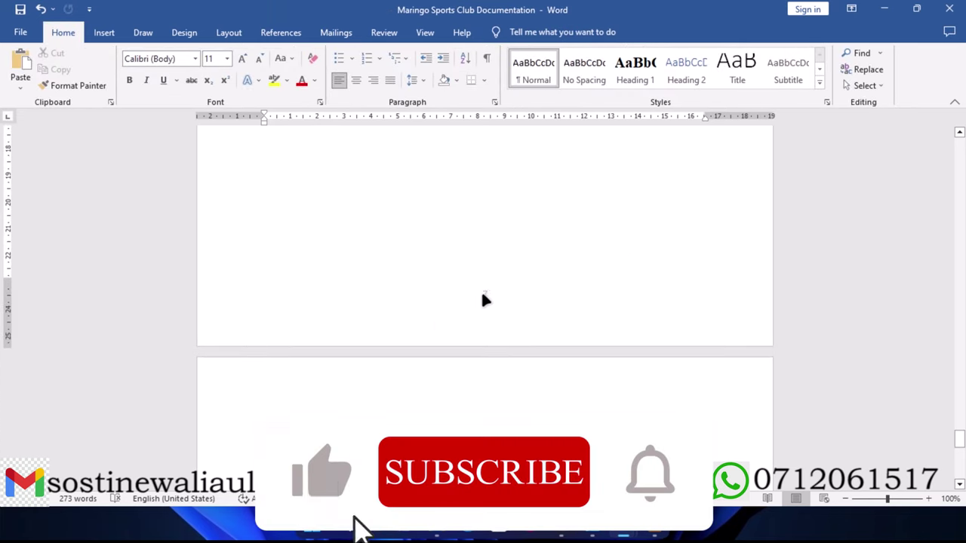
Step: Give the footer page number 7 a dark font colour and close the footer
double_click(483, 293)
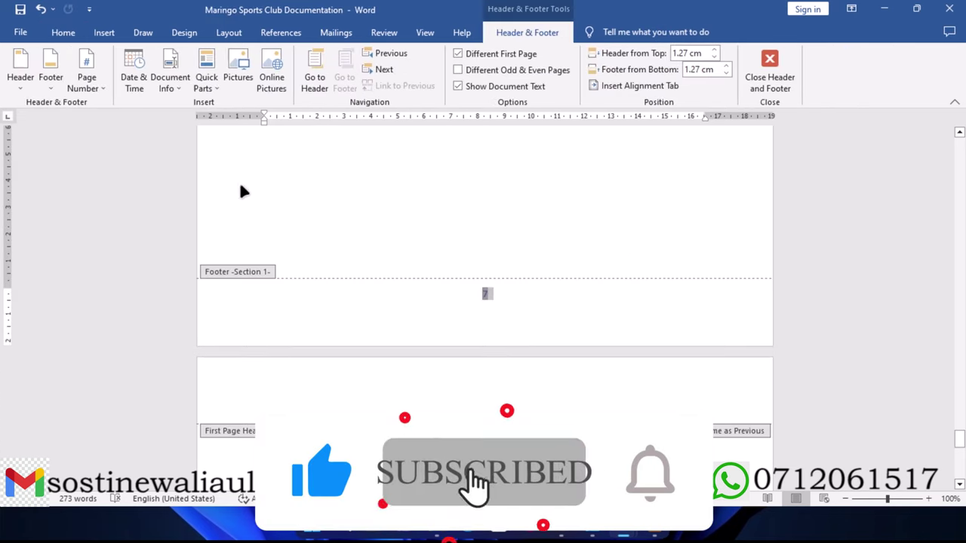
left_click(63, 32)
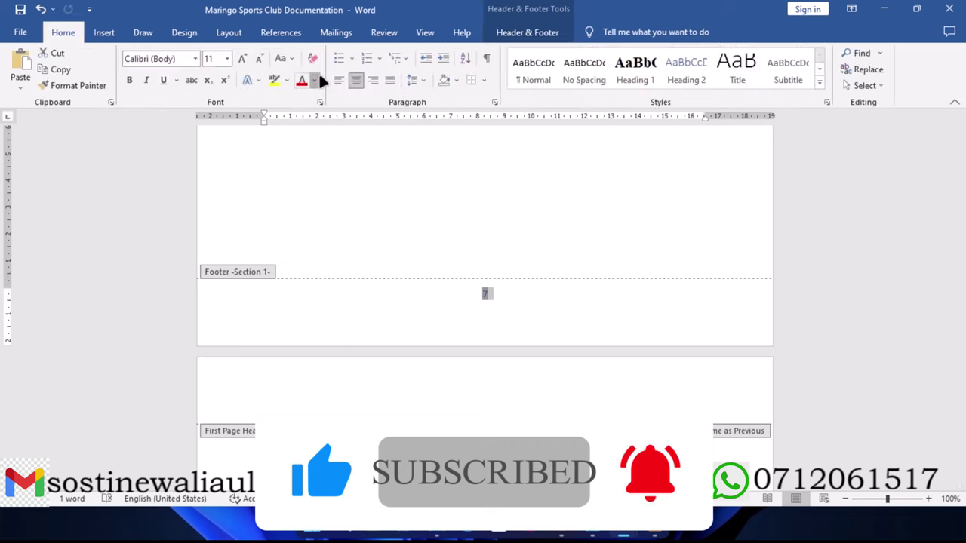
left_click(315, 80)
left_click(336, 129)
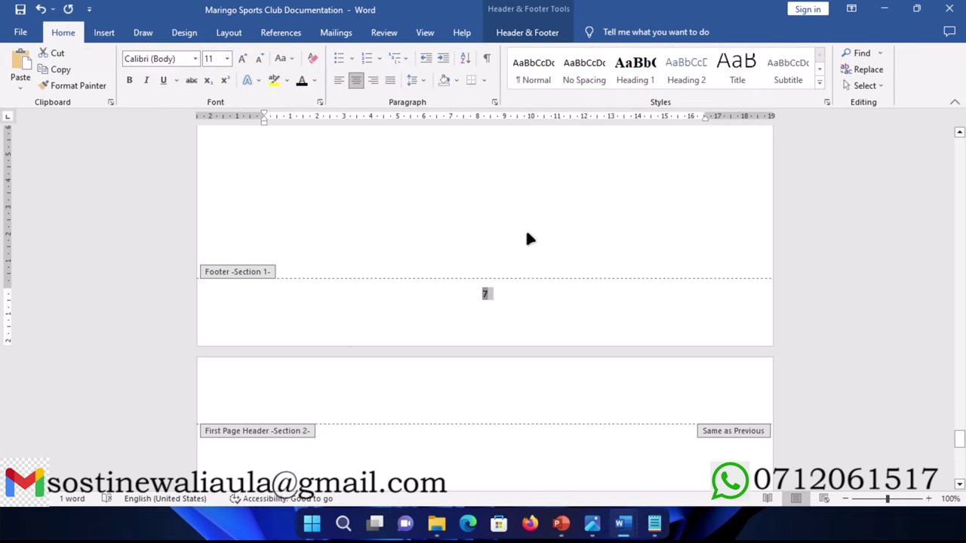
left_click(532, 33)
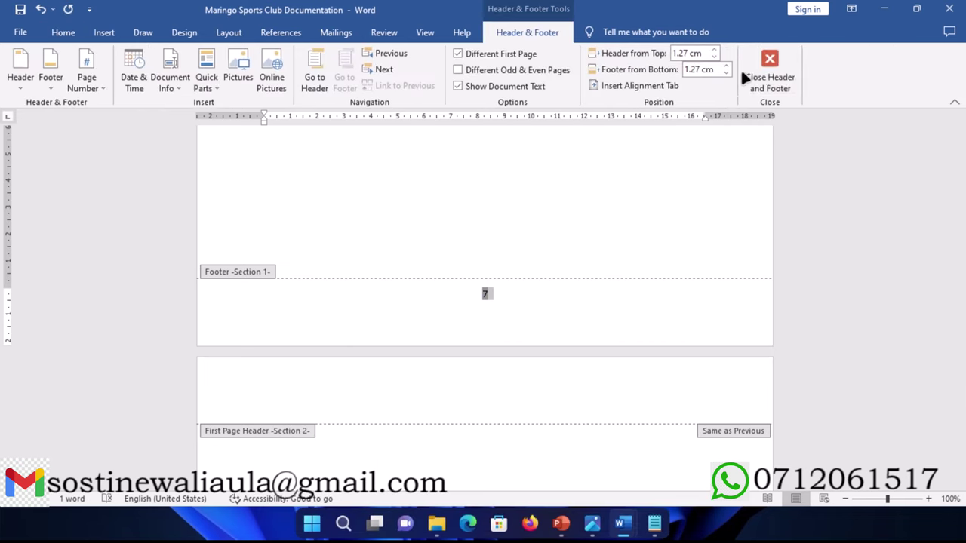
left_click(758, 79)
scroll(427, 281, "down", 3)
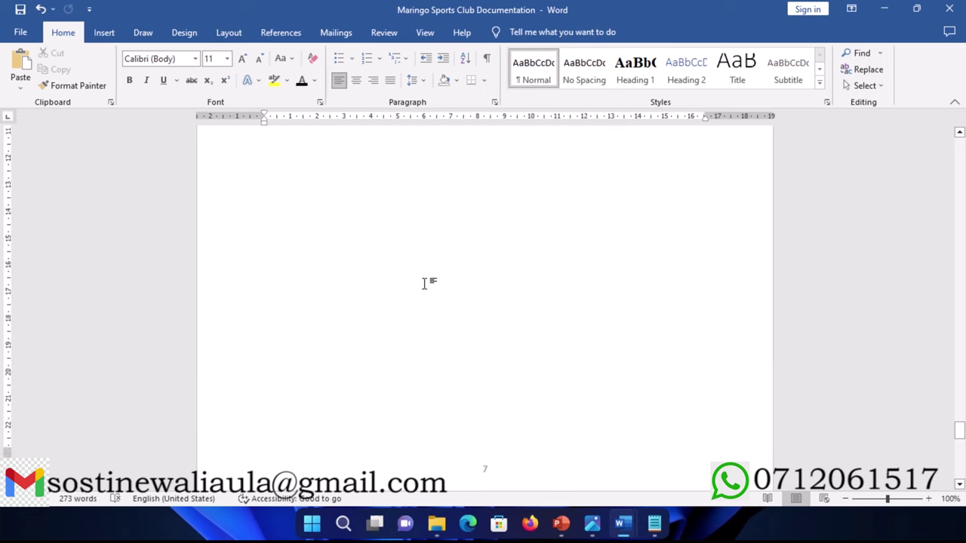
scroll(425, 283, "up", 10)
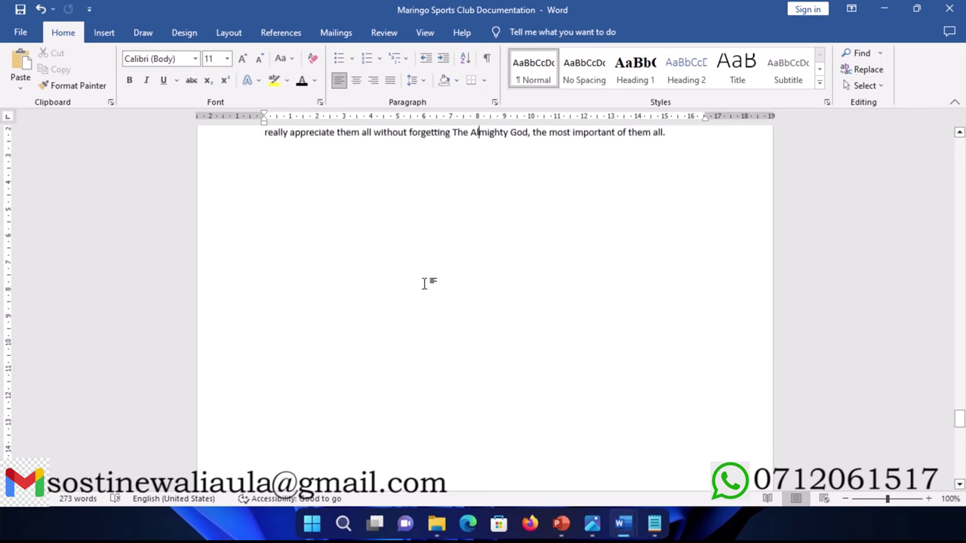
Step: Format the front-matter page numbers as lowercase roman numerals i, ii, iii starting at i
left_click(104, 33)
left_click(698, 85)
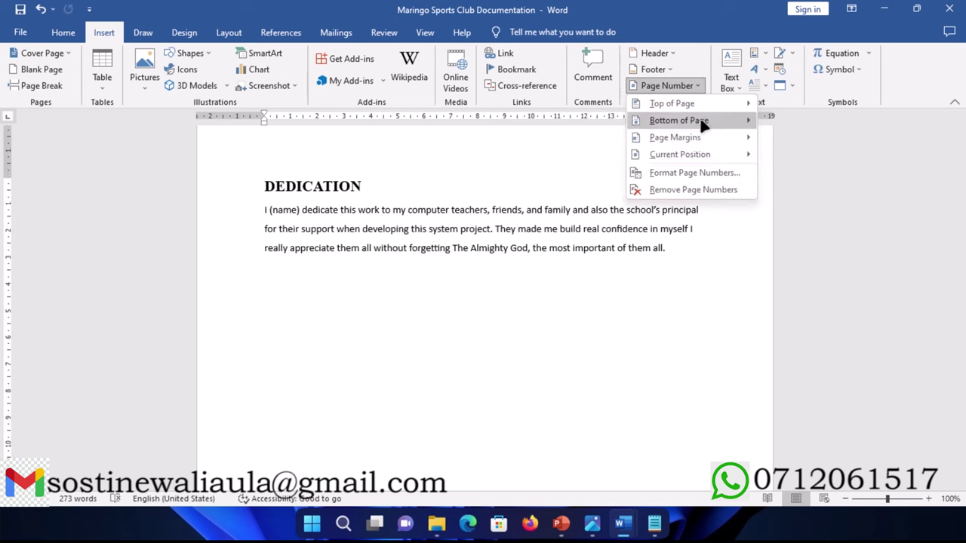
left_click(687, 172)
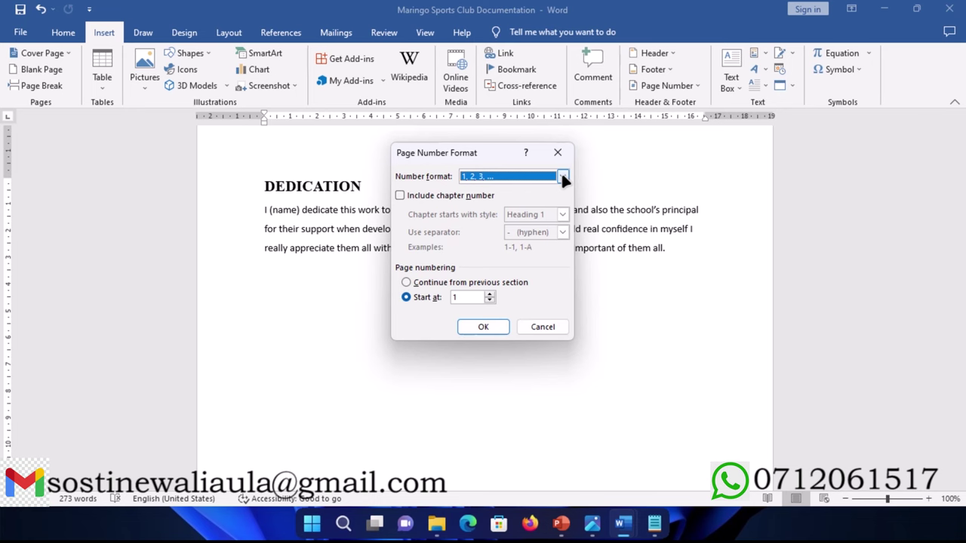
left_click(562, 176)
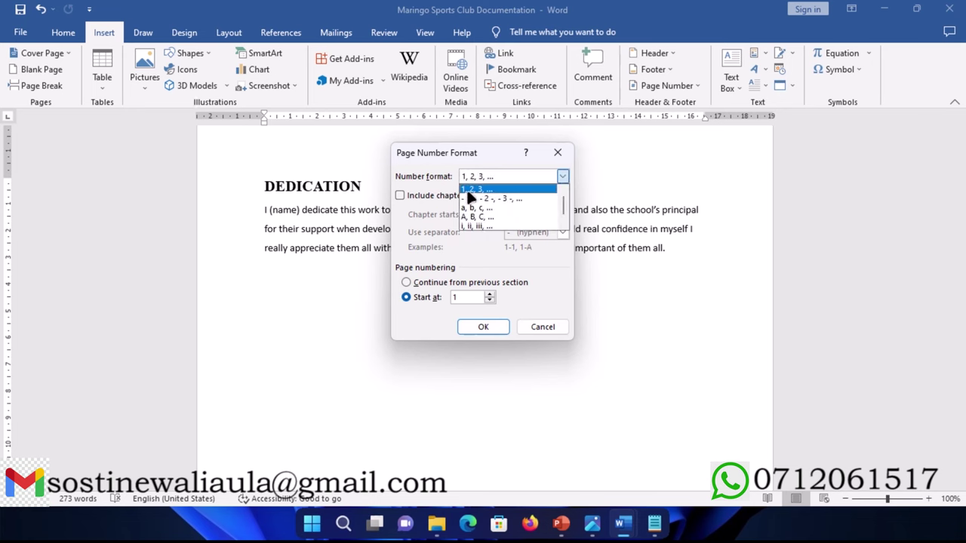
left_click(468, 226)
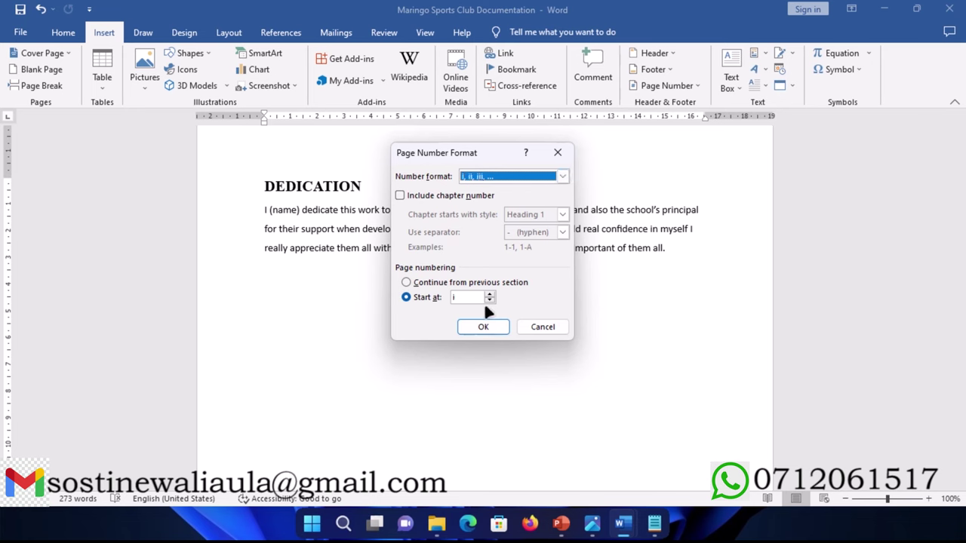
left_click(483, 327)
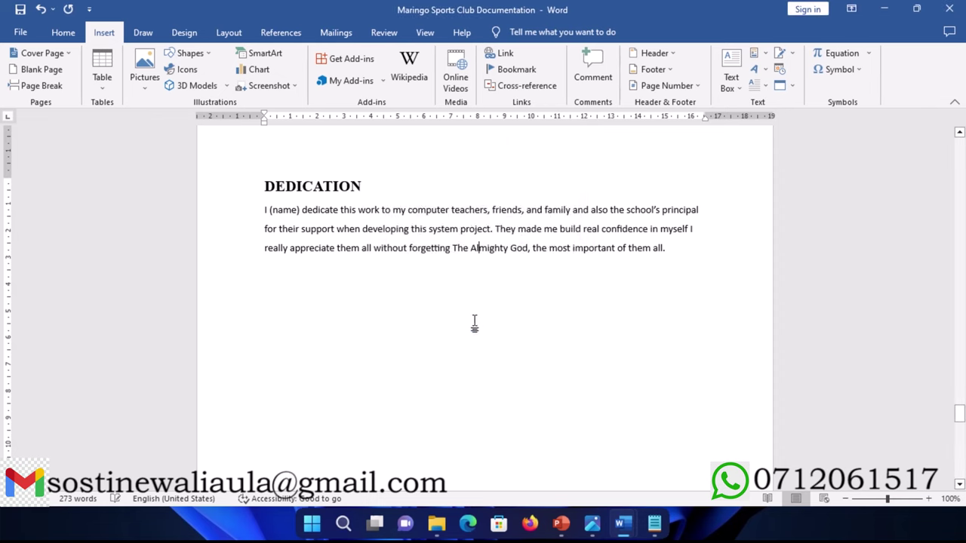
Step: Type 'CHAPTER ONE' on the next page, style it Heading 1, and save
scroll(424, 276, "down", 4)
scroll(424, 279, "down", 5)
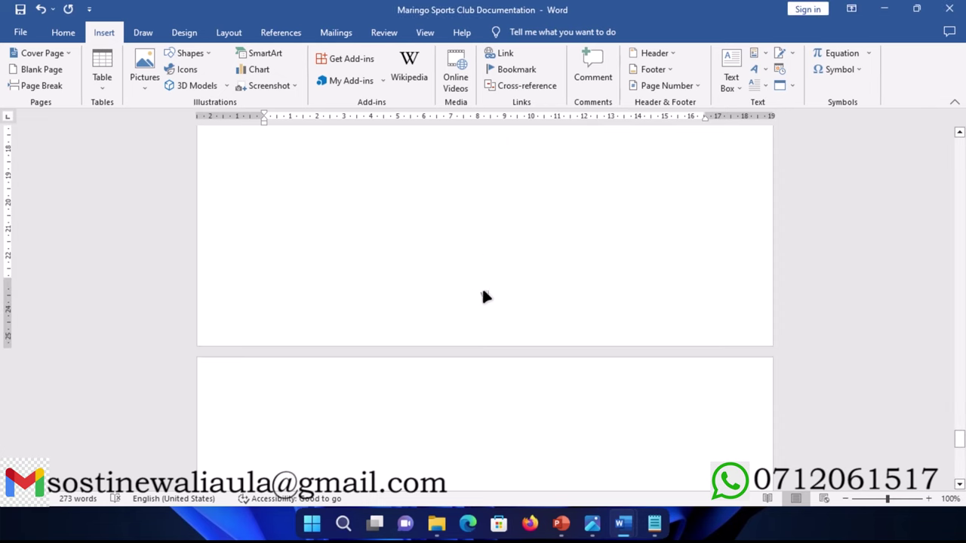
scroll(377, 313, "down", 3)
left_click(291, 320)
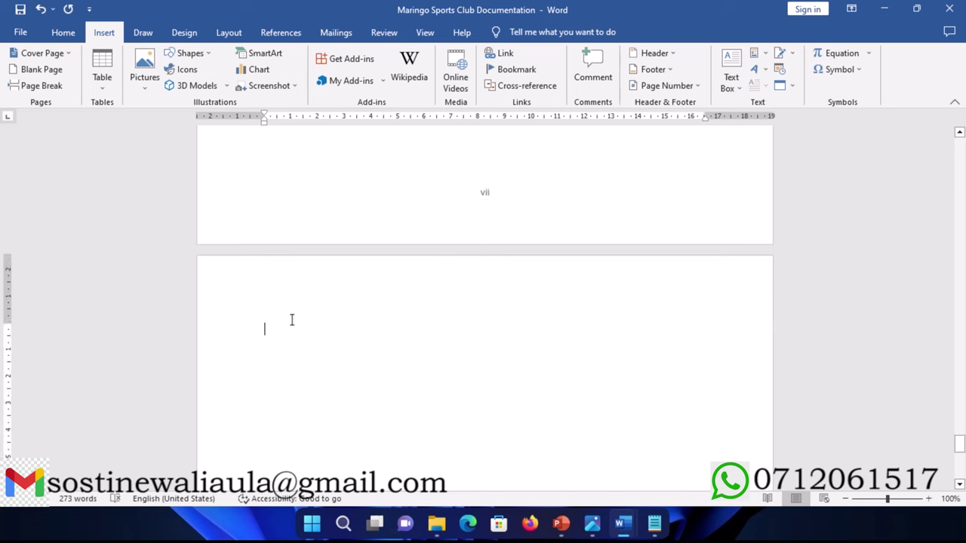
type("CHAP")
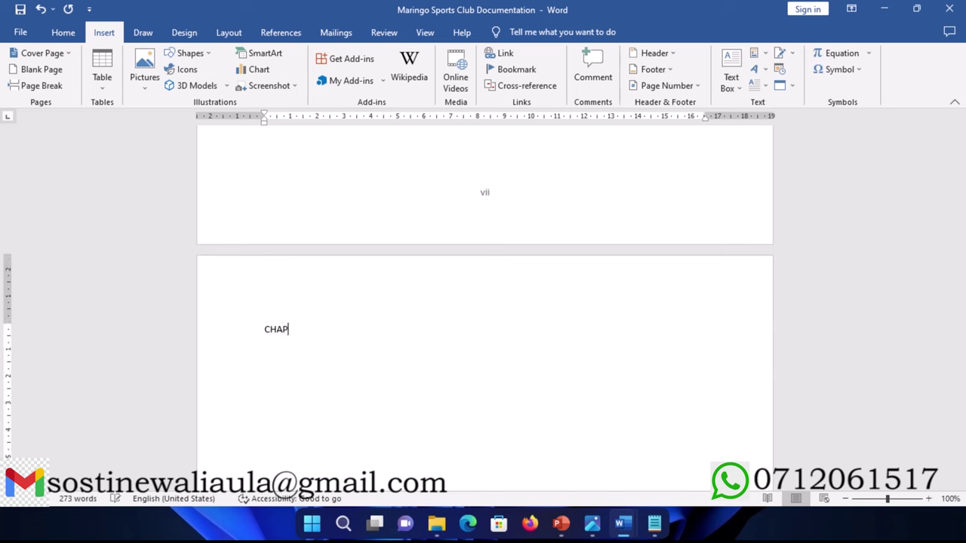
type("TER ONE")
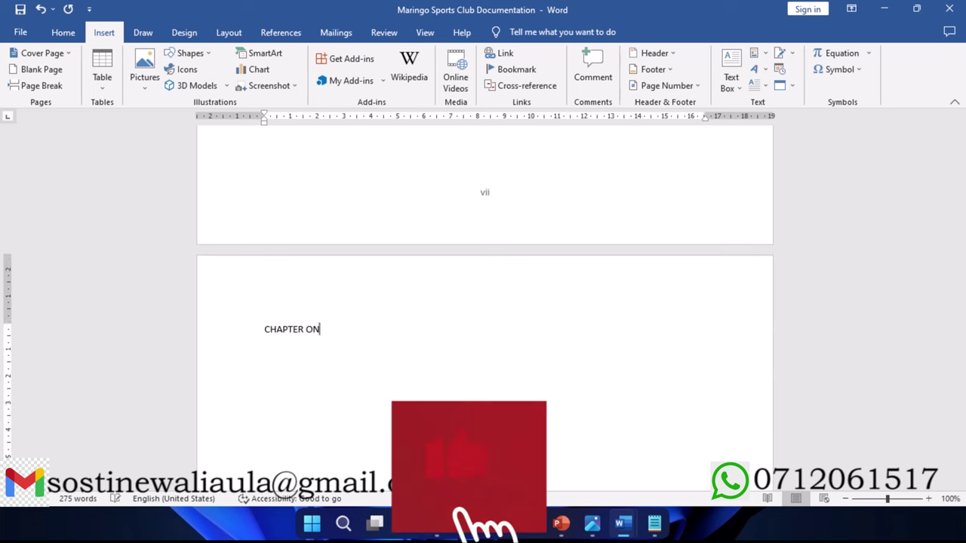
left_click(229, 329)
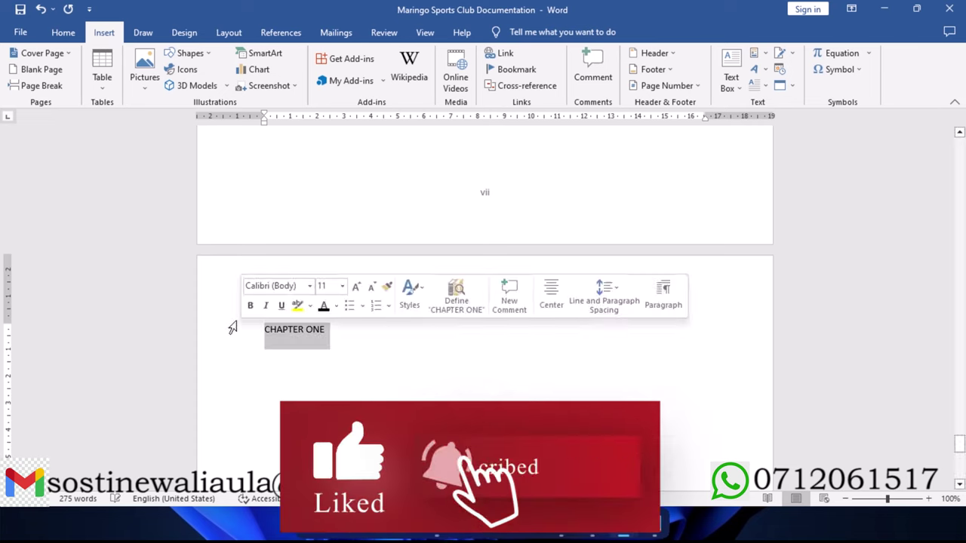
left_click(64, 32)
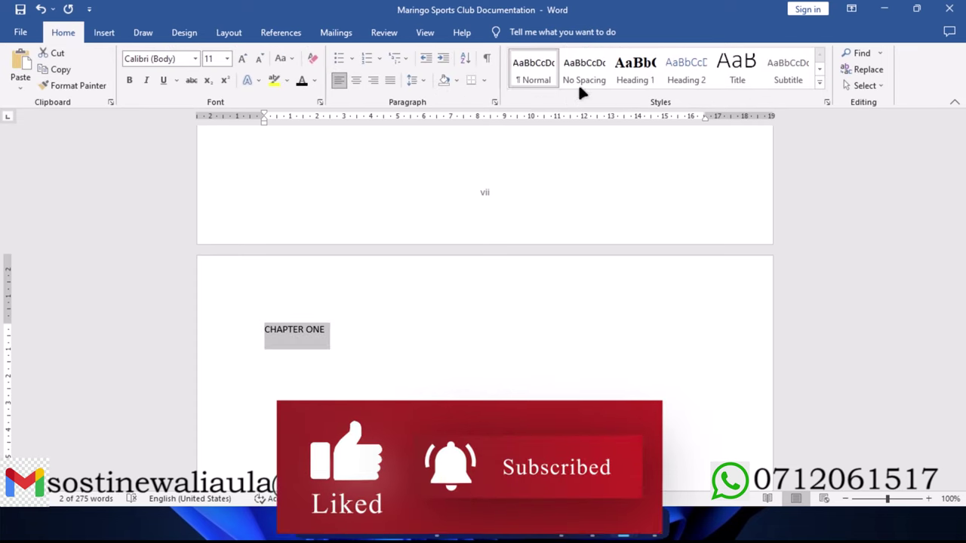
left_click(627, 70)
left_click(381, 337)
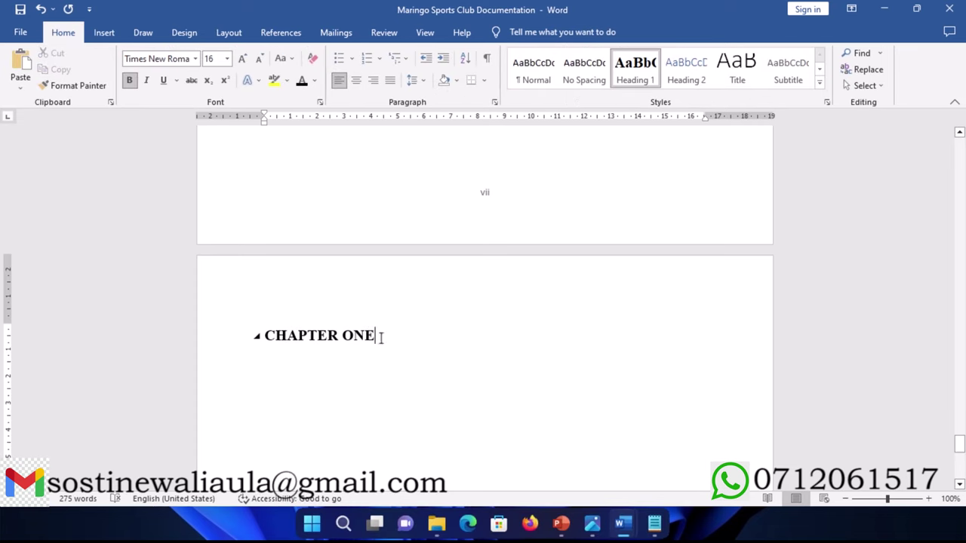
key("ctrl+s")
Step: Scroll to the foot of the CHAPTER ONE page to see its page number 0
scroll(340, 352, "down", 2)
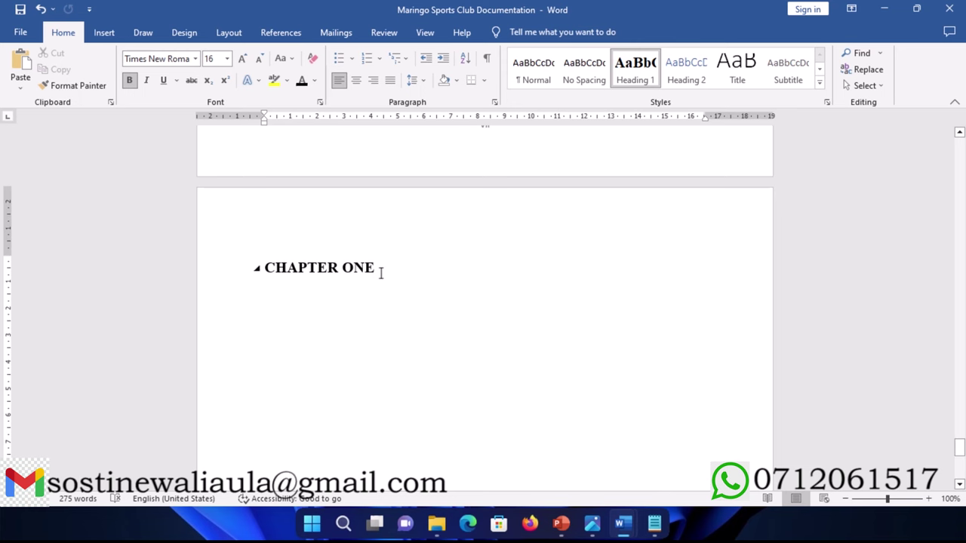
scroll(381, 274, "up", 1)
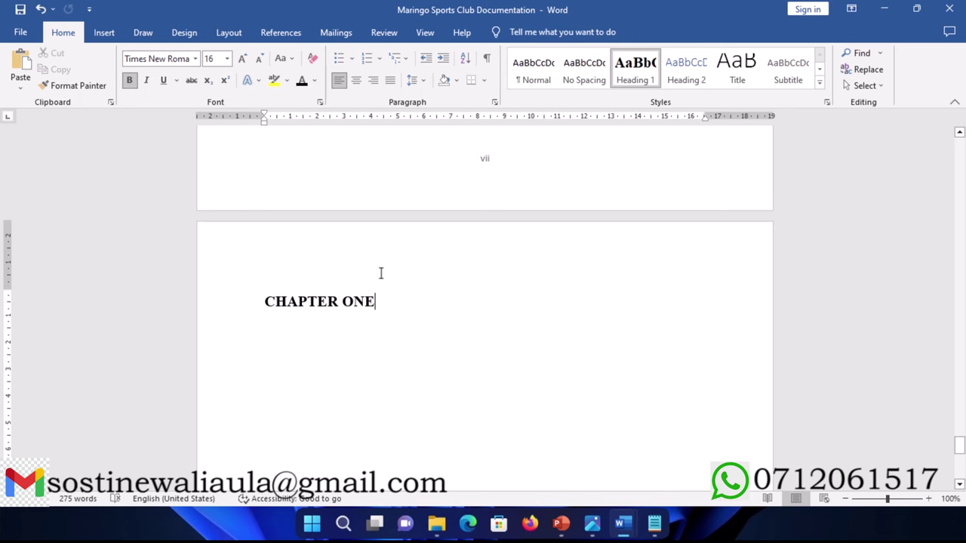
scroll(381, 273, "up", 5)
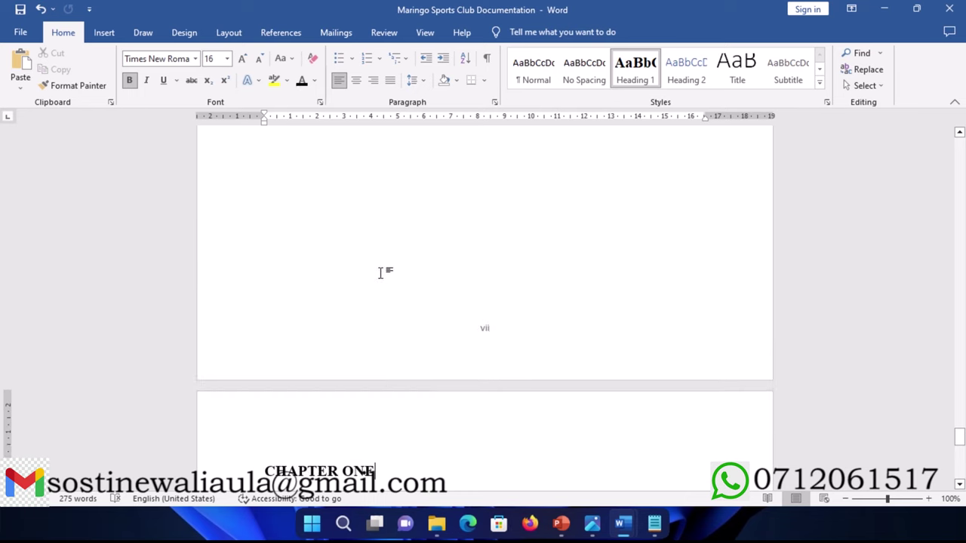
scroll(381, 273, "down", 6)
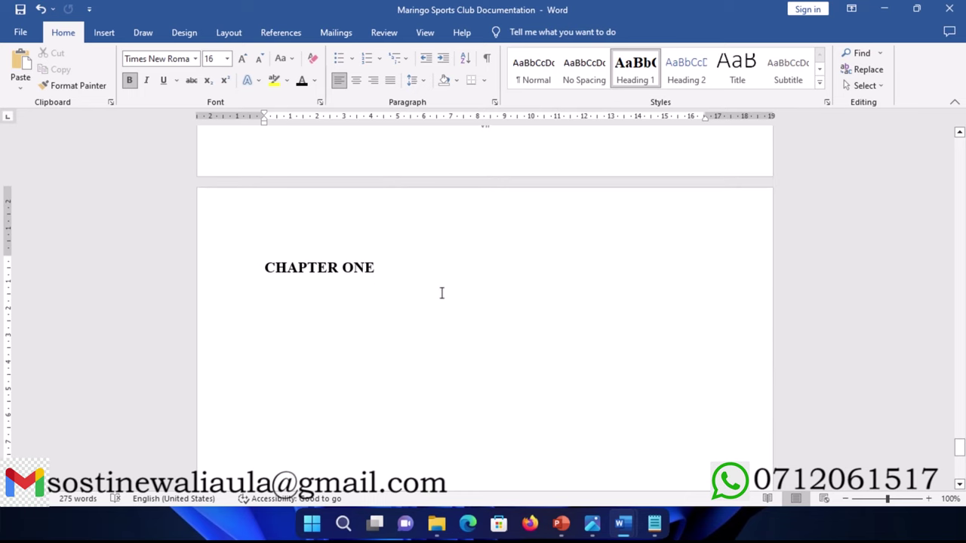
scroll(343, 212, "up", 1)
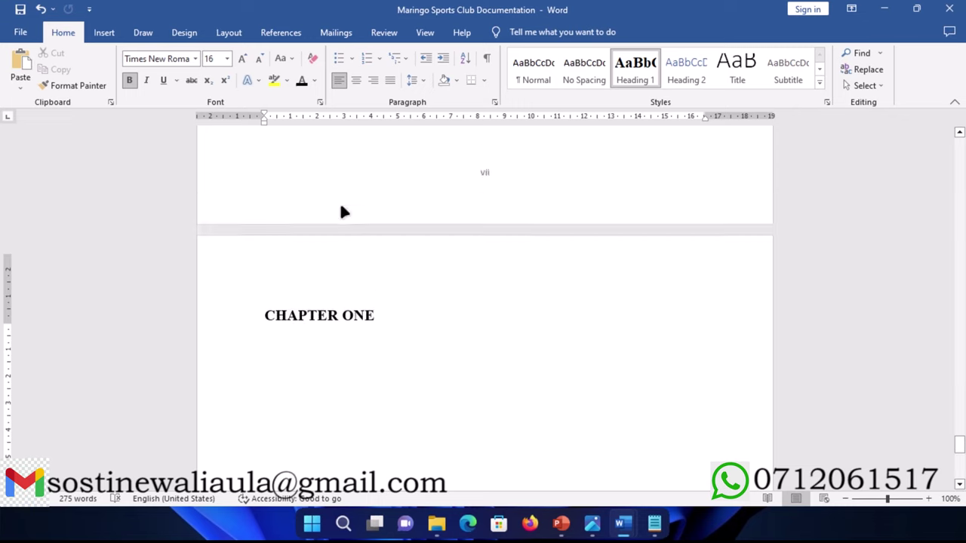
scroll(341, 208, "up", 7)
scroll(341, 206, "down", 15)
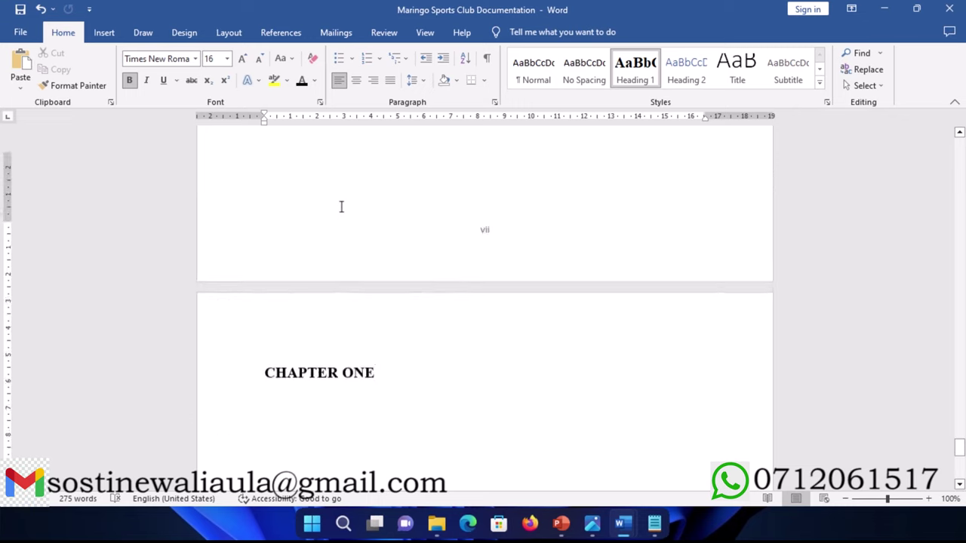
Step: Open Page Number Format for Chapter One and set 1, 2, 3 numbering starting at 1
double_click(485, 425)
double_click(485, 425)
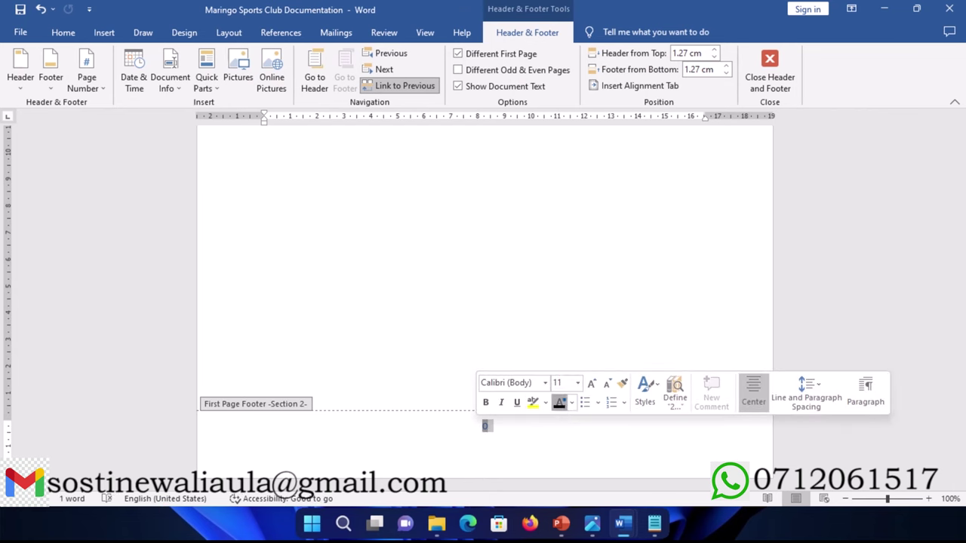
left_click(777, 74)
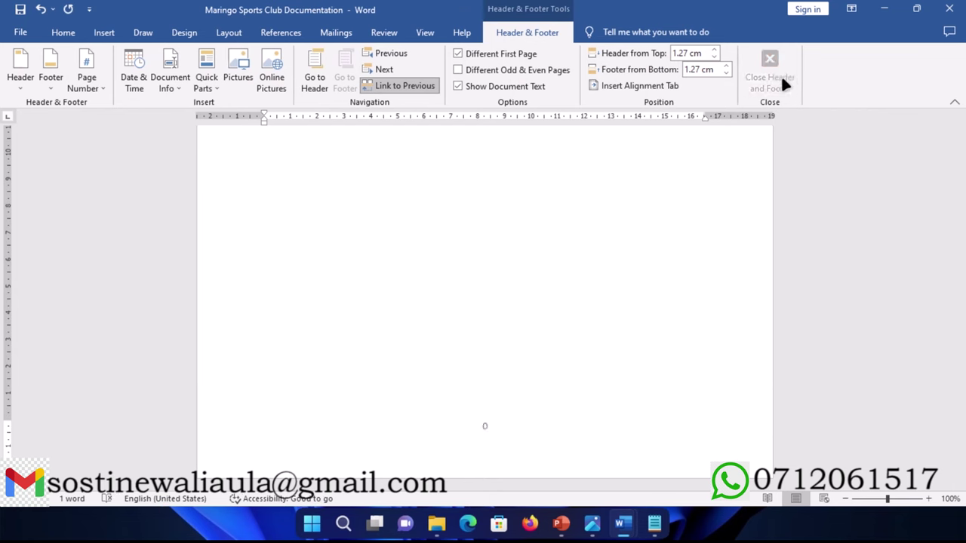
left_click(101, 33)
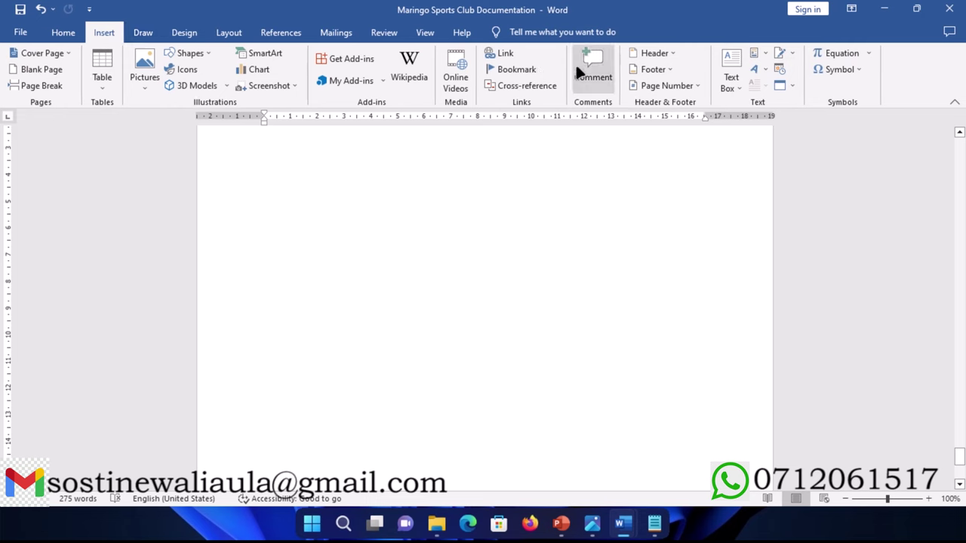
left_click(692, 86)
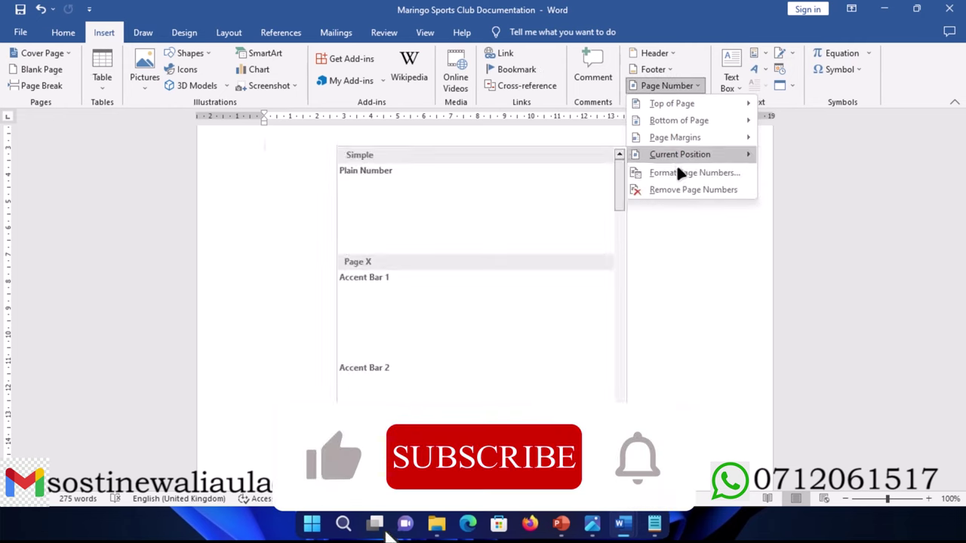
left_click(680, 176)
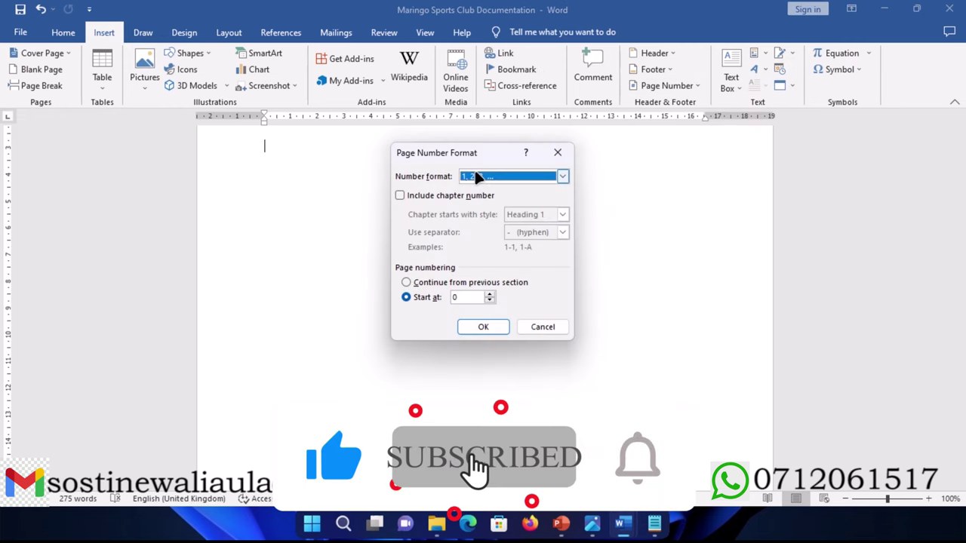
left_click(489, 295)
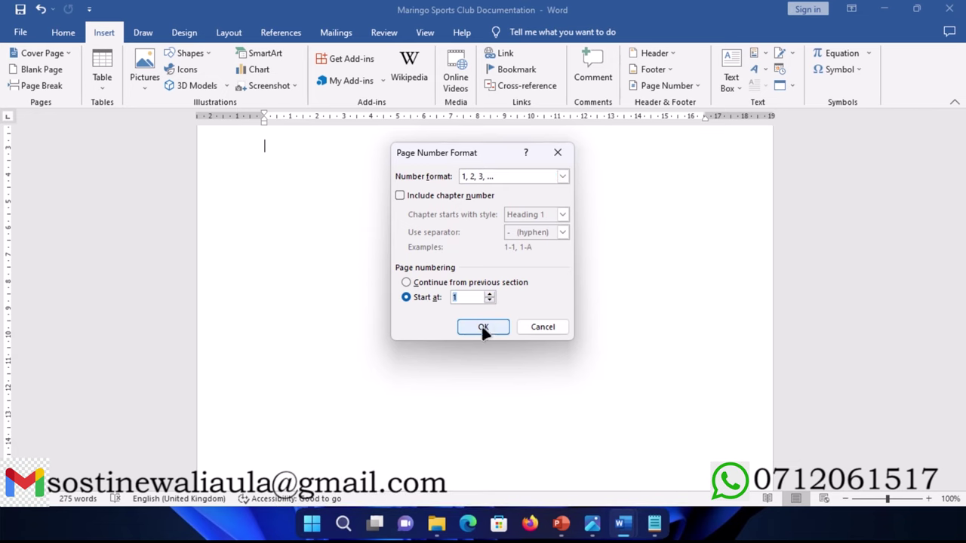
Step: Apply the new numbering so CHAPTER ONE starts at page 1
left_click(483, 327)
scroll(363, 294, "down", 8)
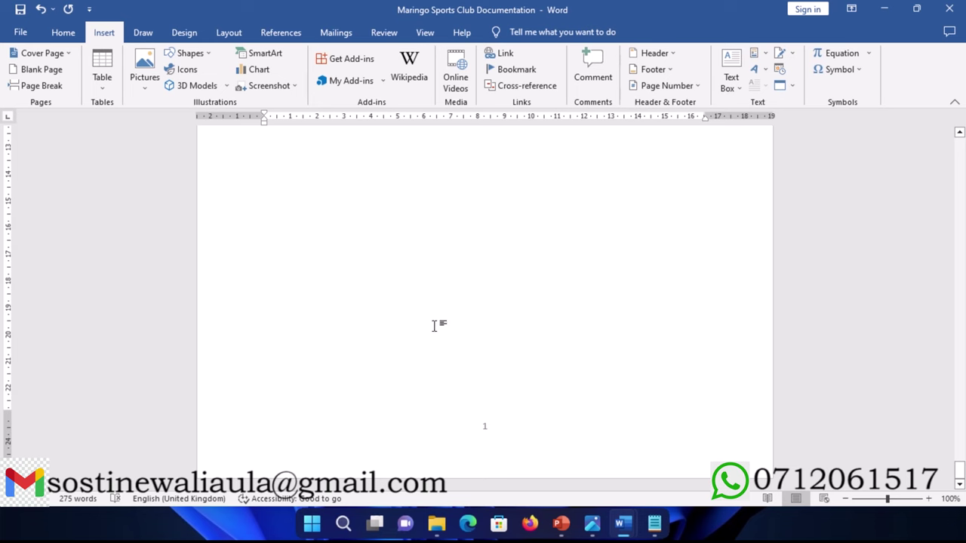
scroll(434, 326, "up", 1)
scroll(434, 326, "up", 15)
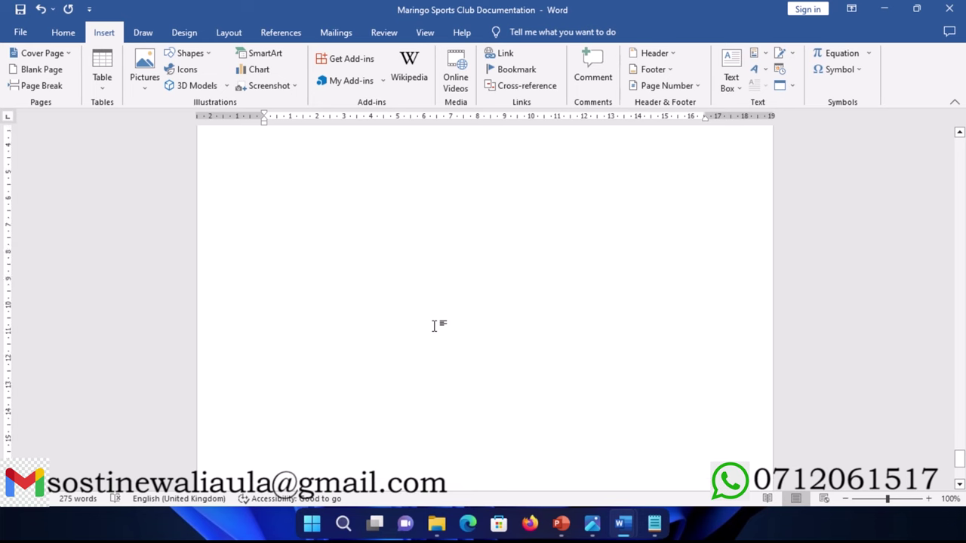
scroll(434, 326, "up", 20)
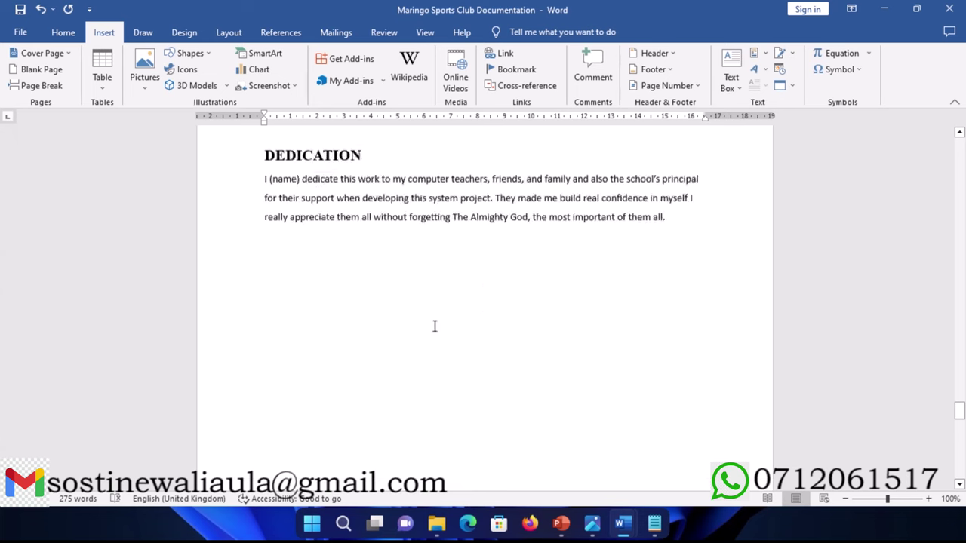
scroll(434, 326, "up", 20)
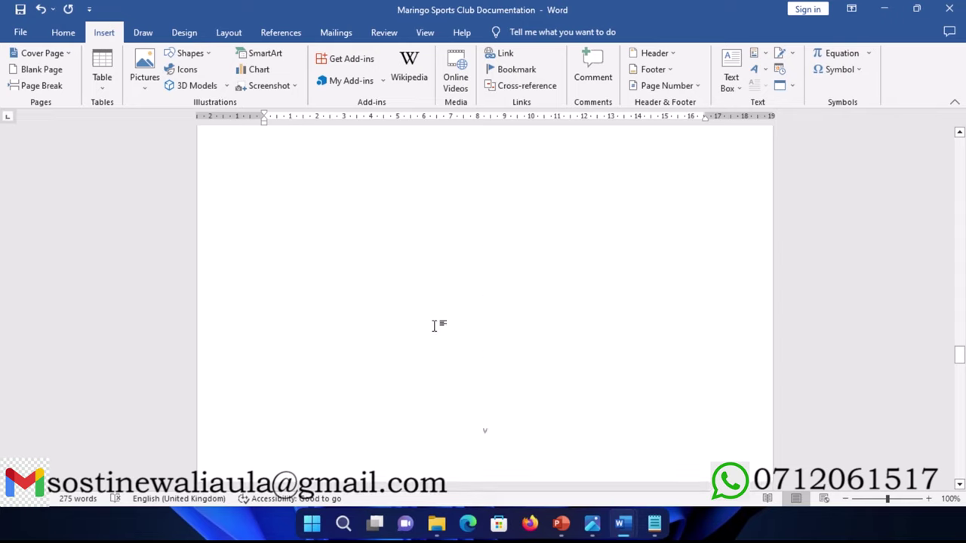
scroll(434, 326, "up", 20)
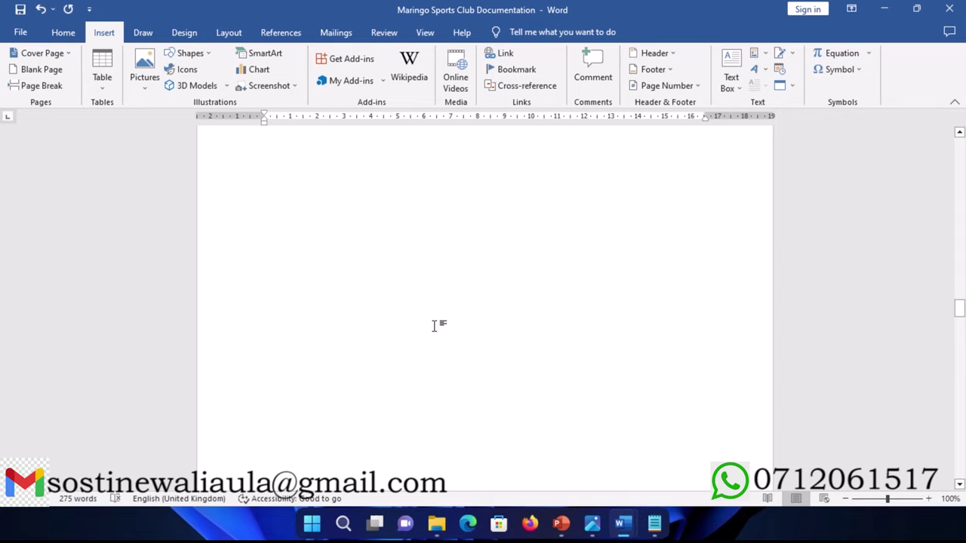
scroll(433, 326, "up", 20)
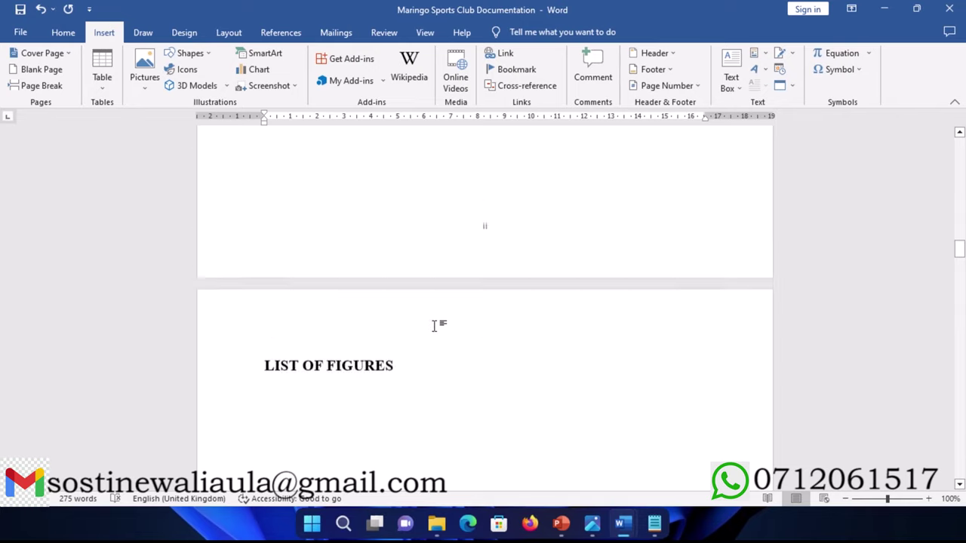
scroll(423, 330, "up", 4)
scroll(377, 313, "down", 2)
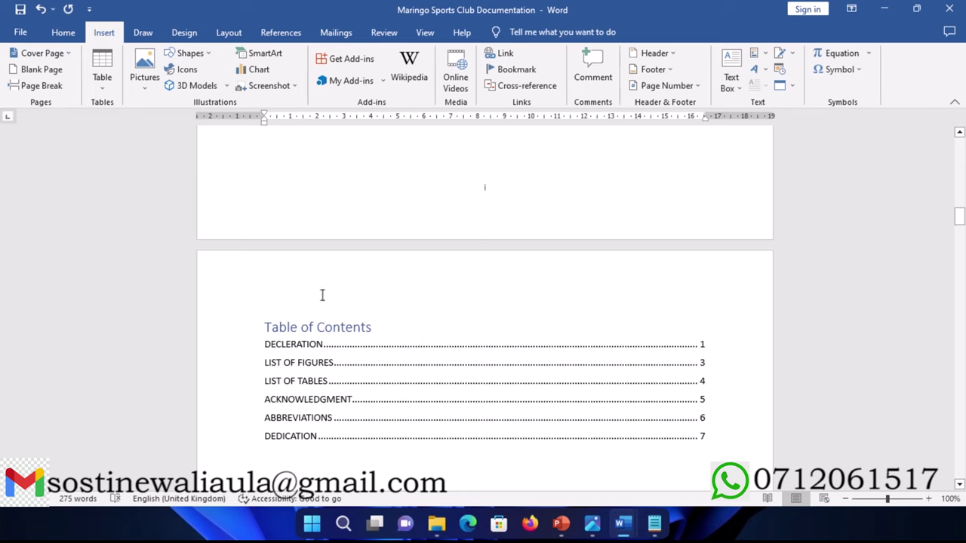
Step: Update the entire table of contents to show roman front-matter pages and CHAPTER ONE
left_click(332, 327)
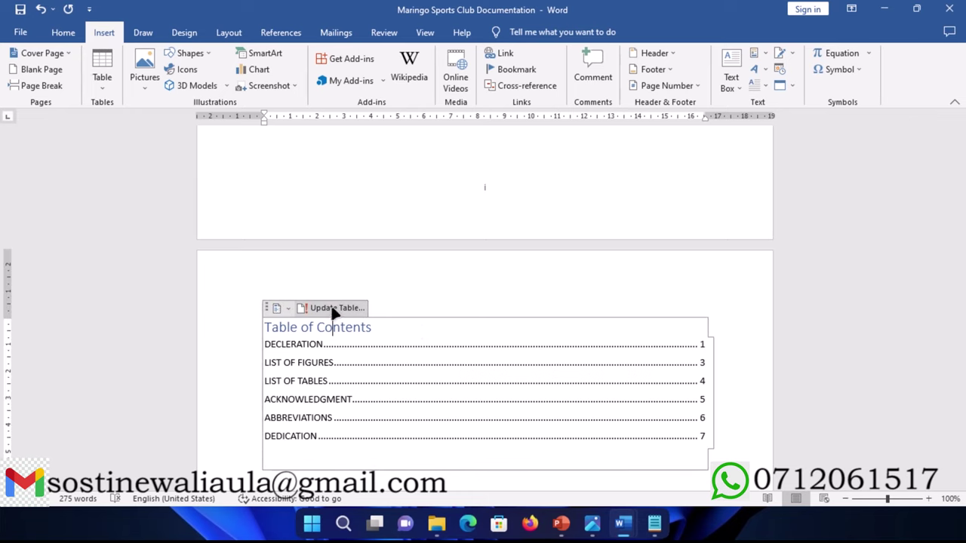
left_click(332, 308)
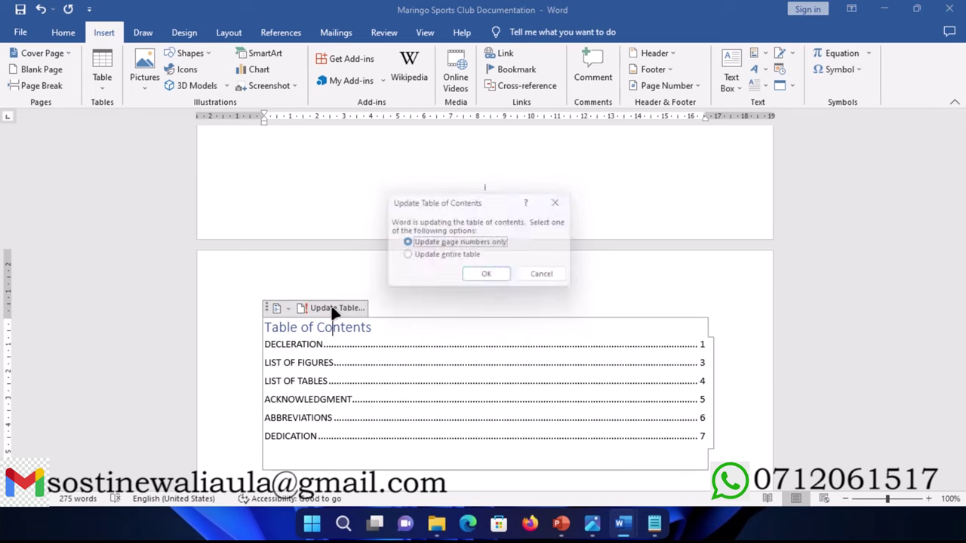
left_click(427, 260)
left_click(490, 278)
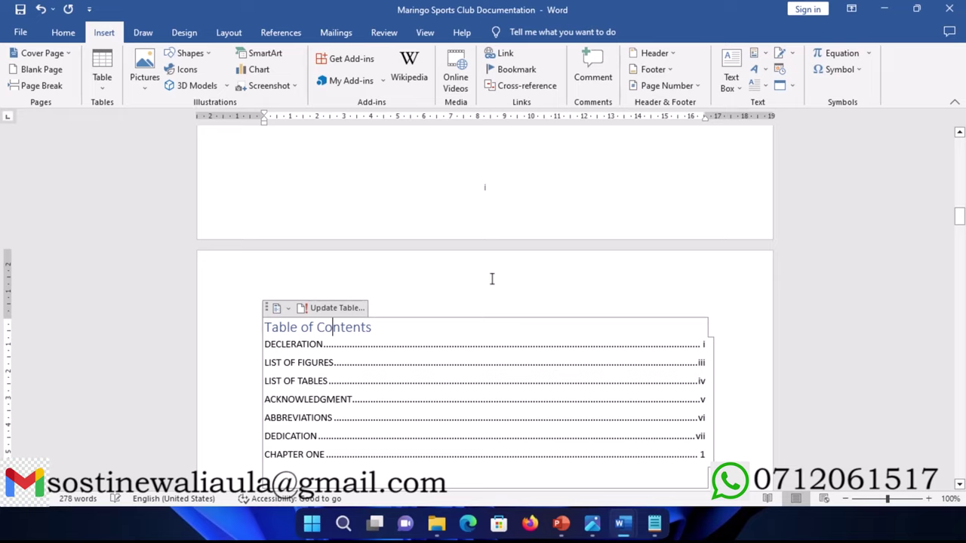
scroll(490, 278, "down", 4)
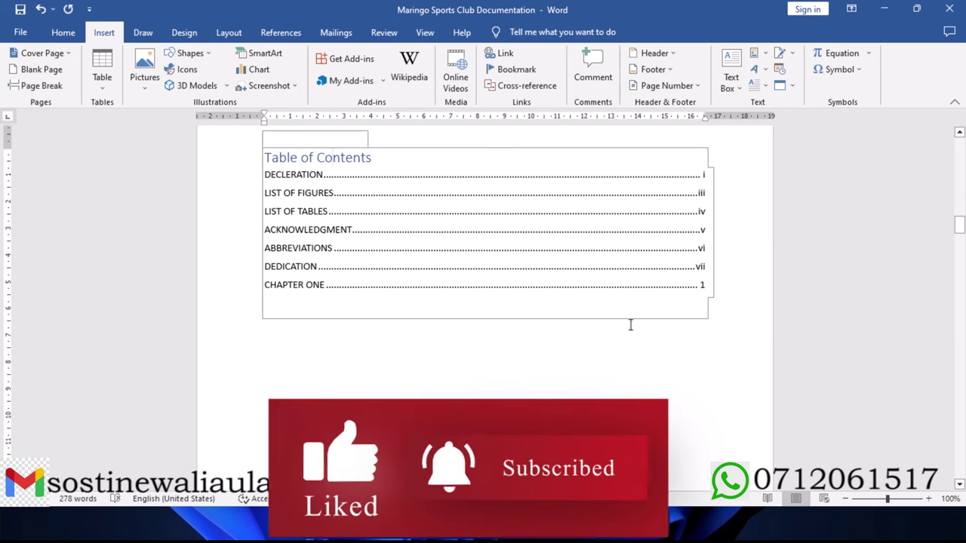
Step: Save the document with Ctrl+S and scroll back up to the DECLERATION page
left_click(538, 383)
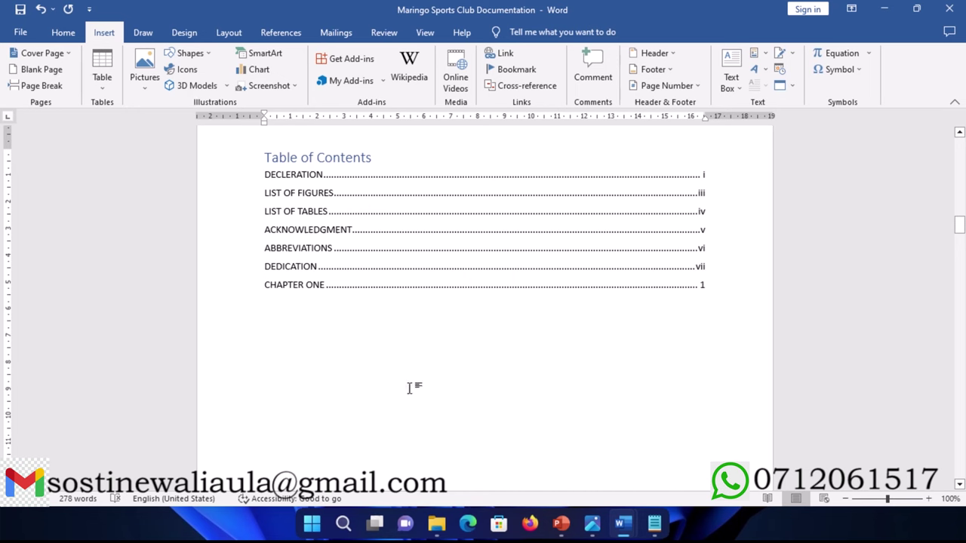
key("ctrl+s")
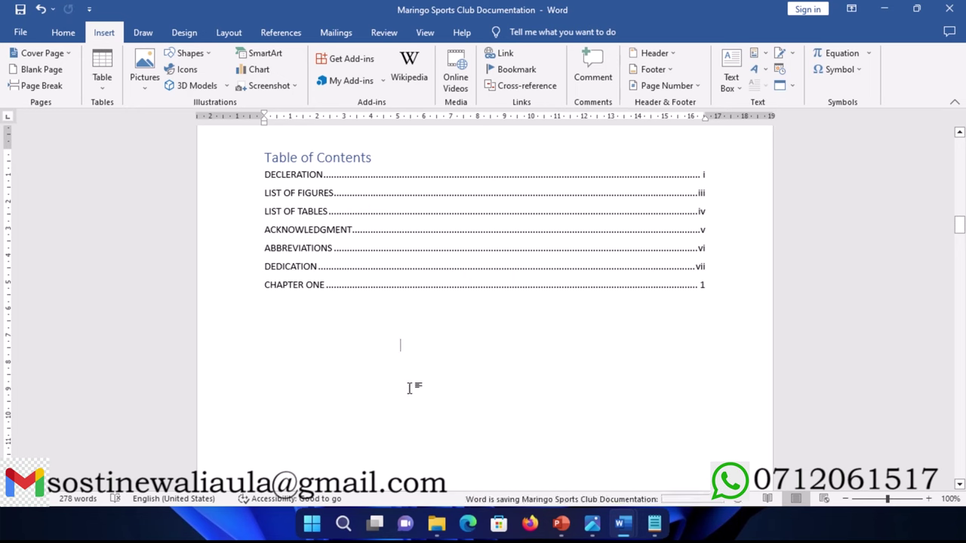
scroll(410, 387, "up", 10)
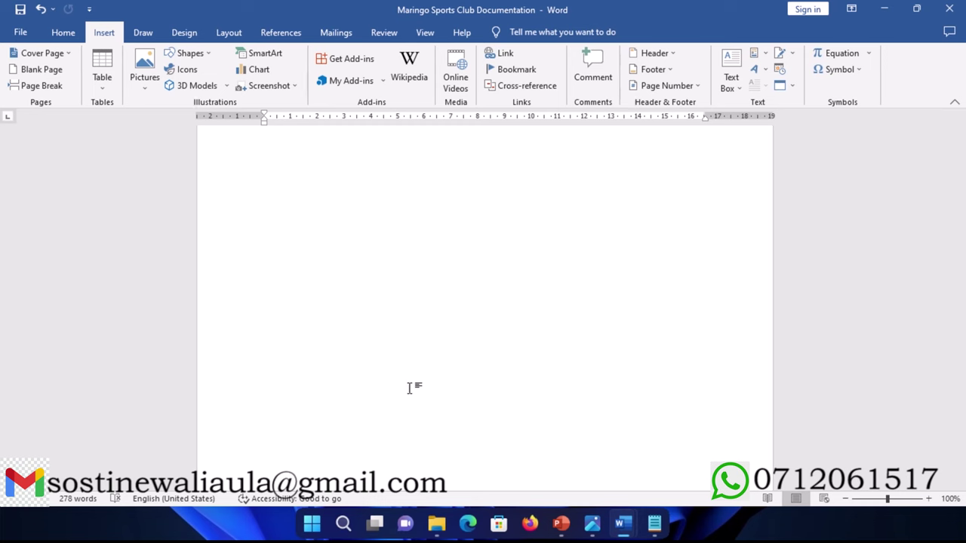
scroll(410, 389, "up", 15)
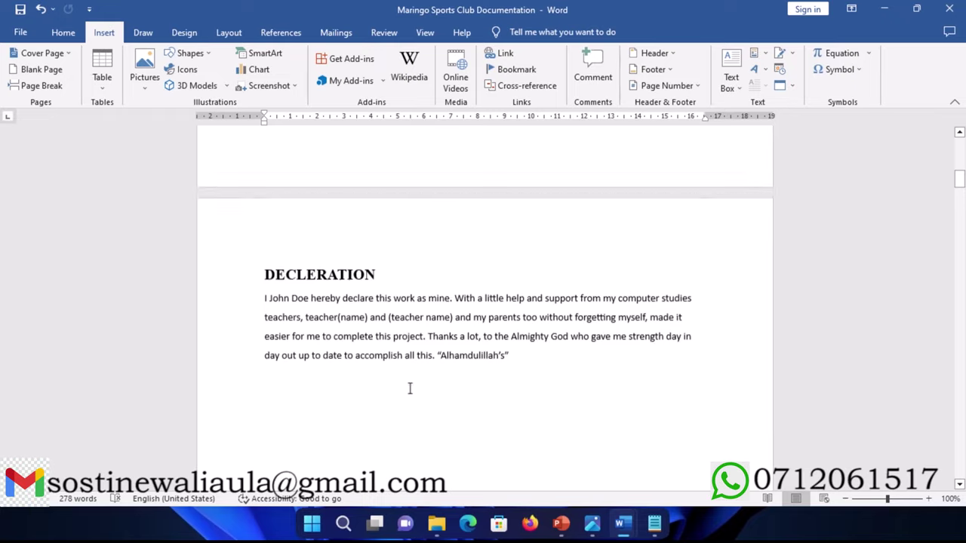